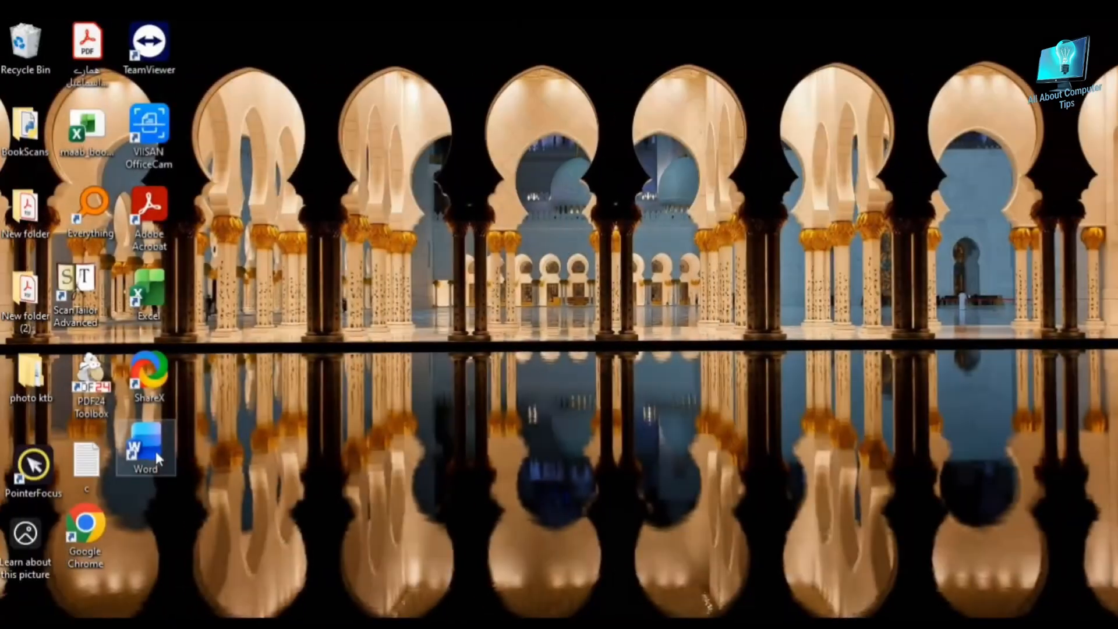
# Step: Create a blank Word document and set its page margins to Narrow
pyautogui.doubleClick(146, 445)
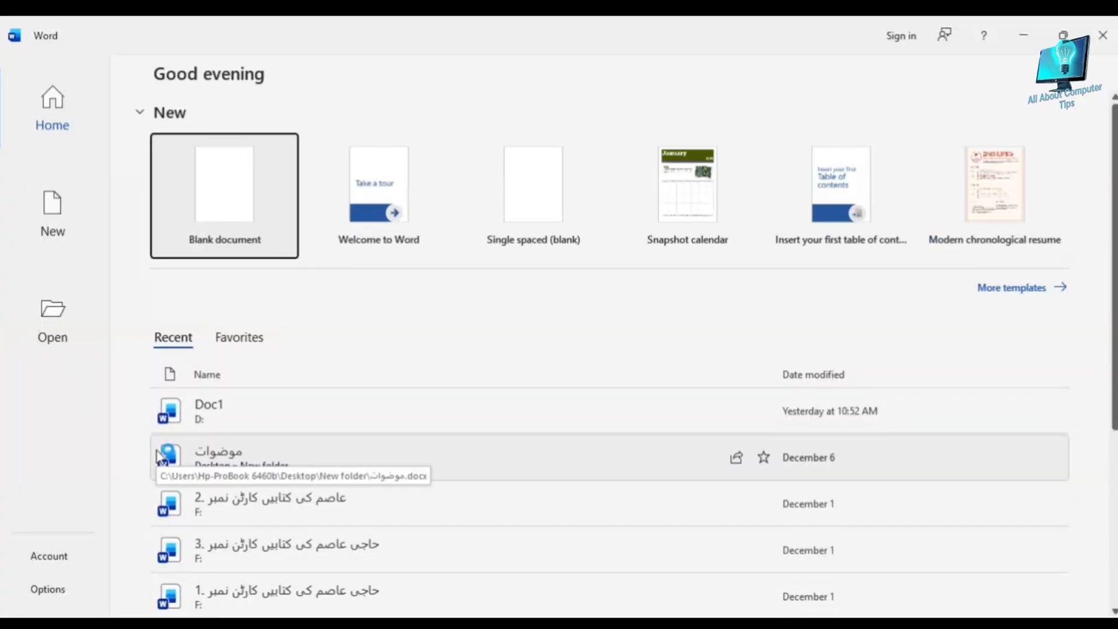
pyautogui.click(253, 193)
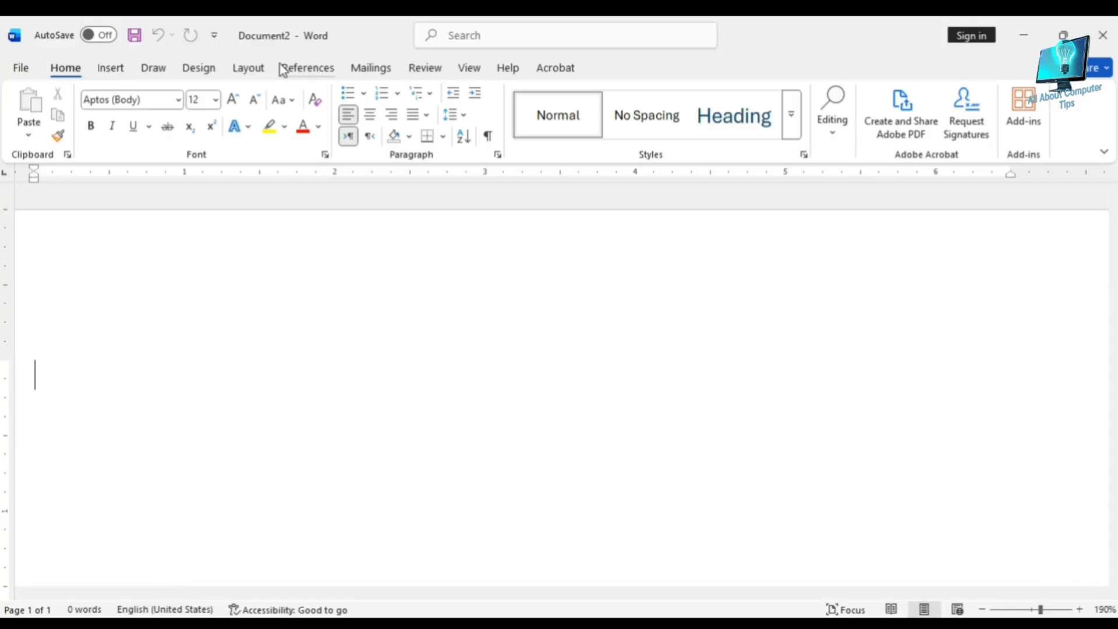
pyautogui.click(248, 68)
pyautogui.click(27, 115)
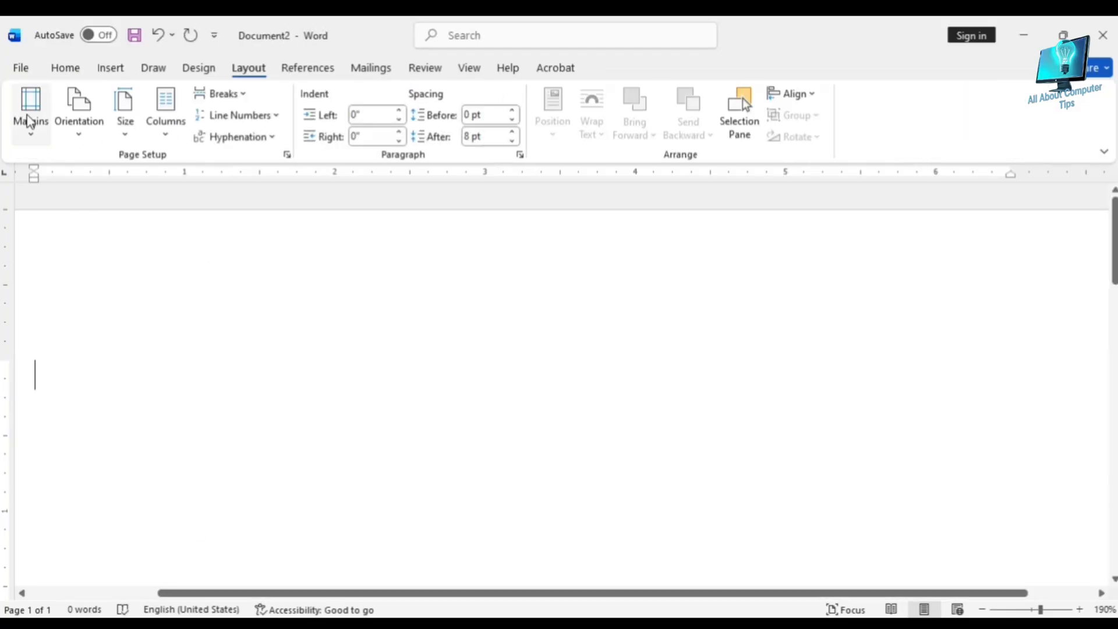
pyautogui.click(32, 120)
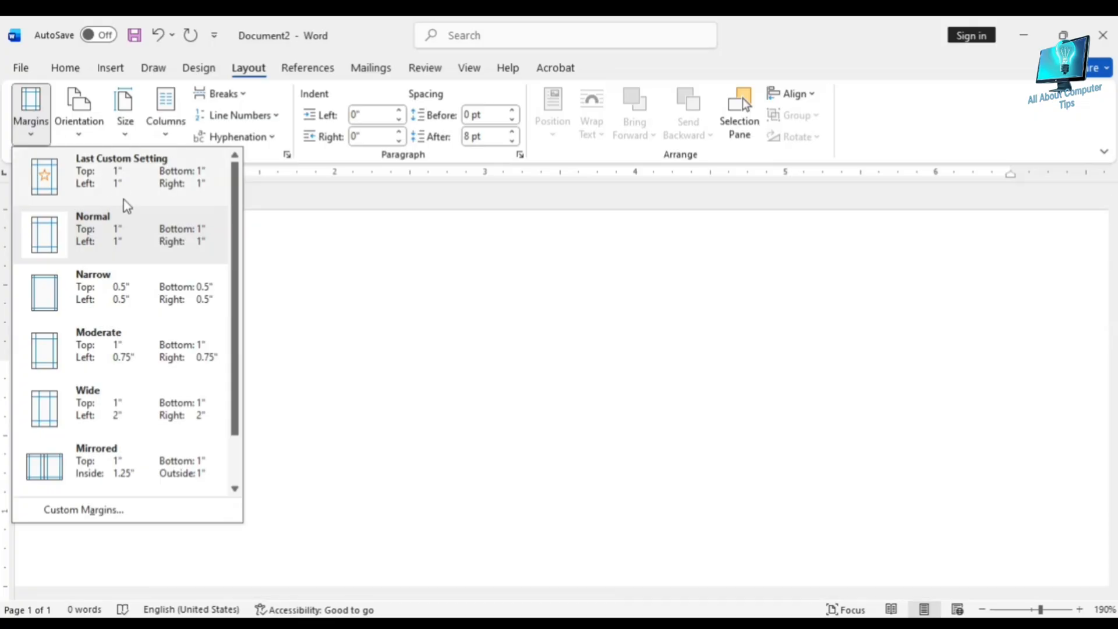
pyautogui.click(110, 292)
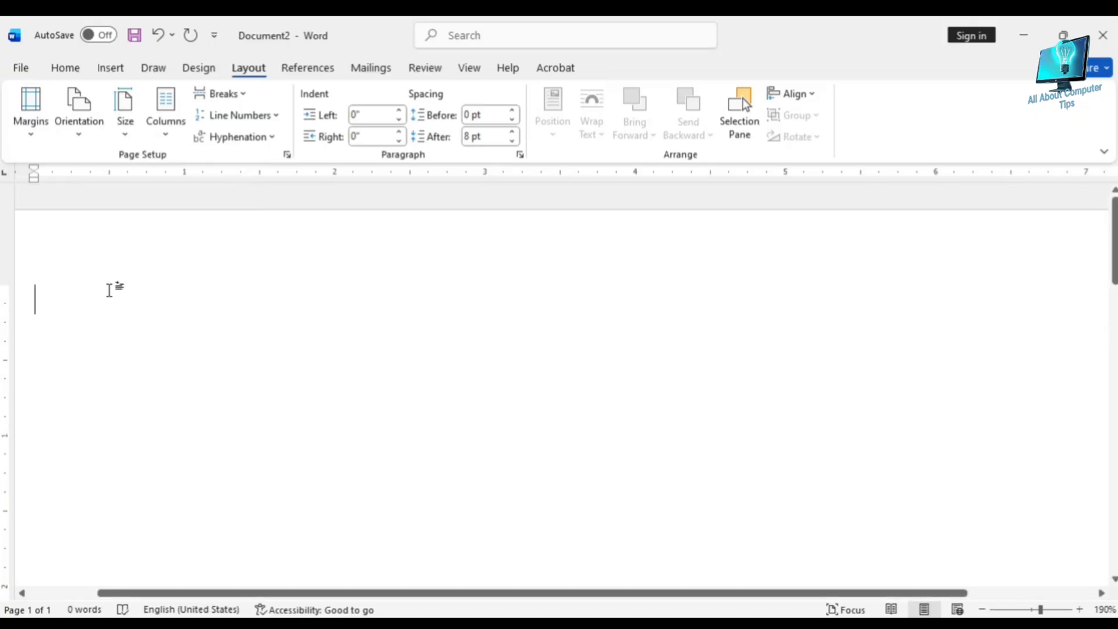
# Step: Give the whole document a custom paper size 3.4 inches wide with a reduced, card-sized height
pyautogui.click(124, 110)
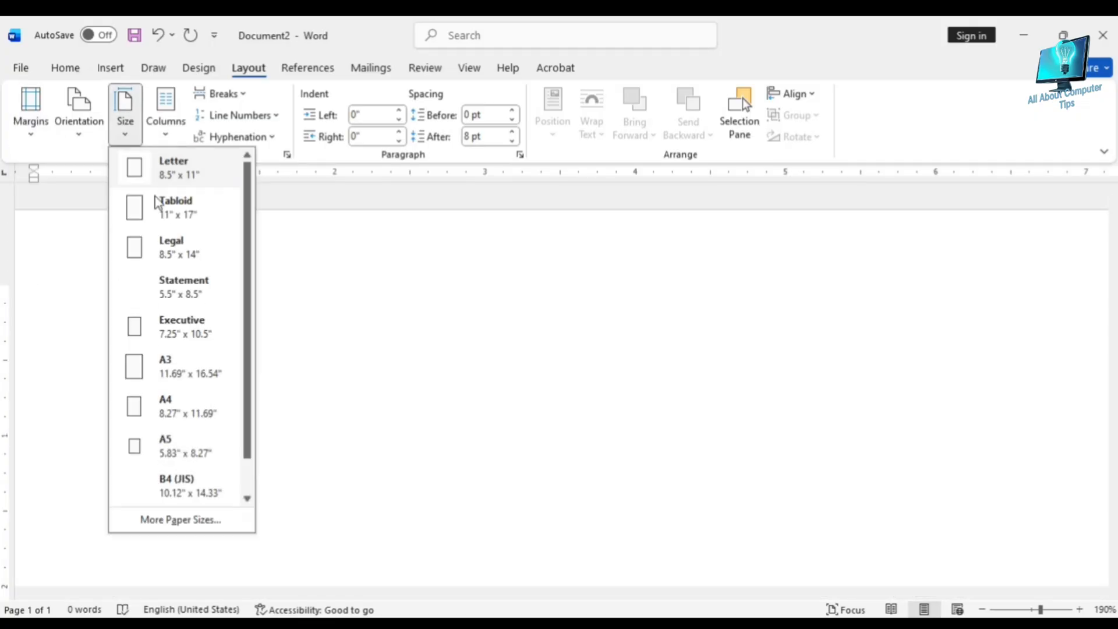
pyautogui.click(210, 523)
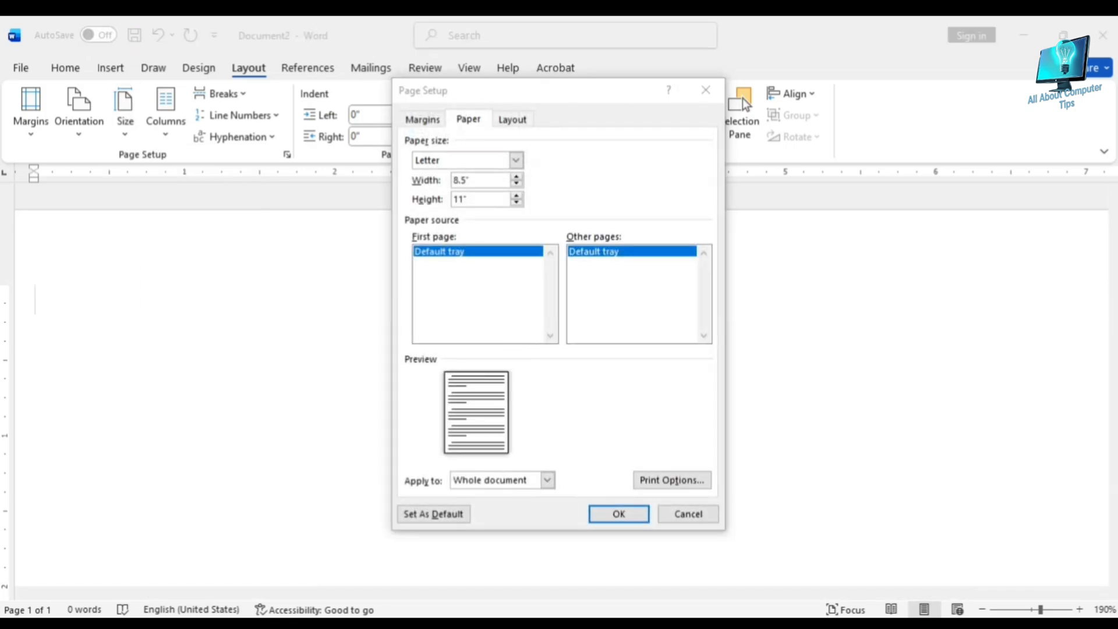
pyautogui.click(477, 178)
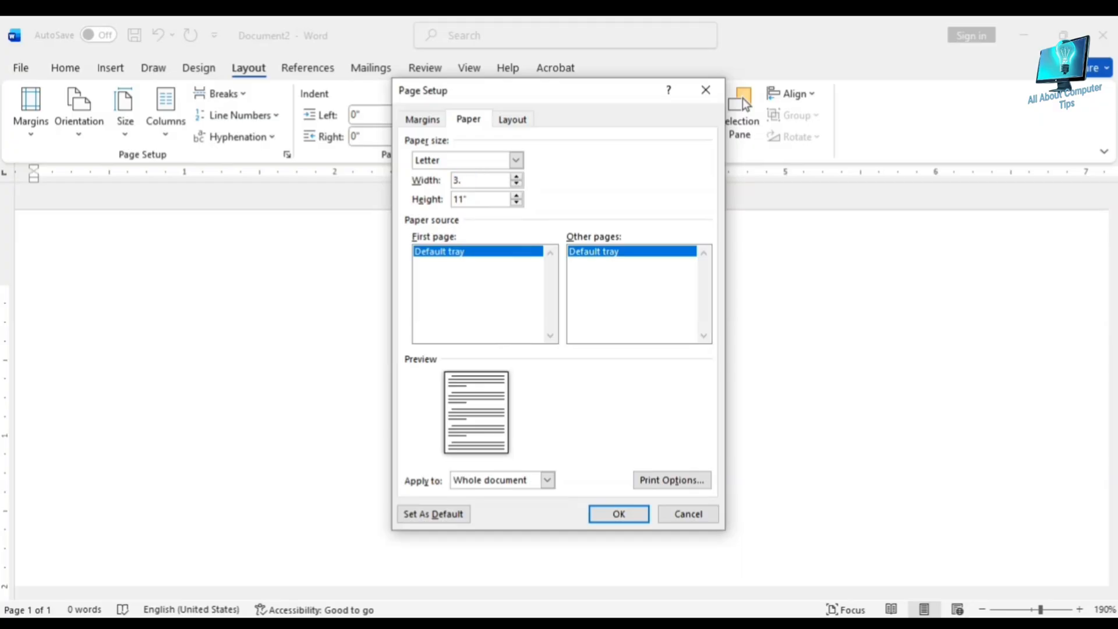
pyautogui.click(485, 198)
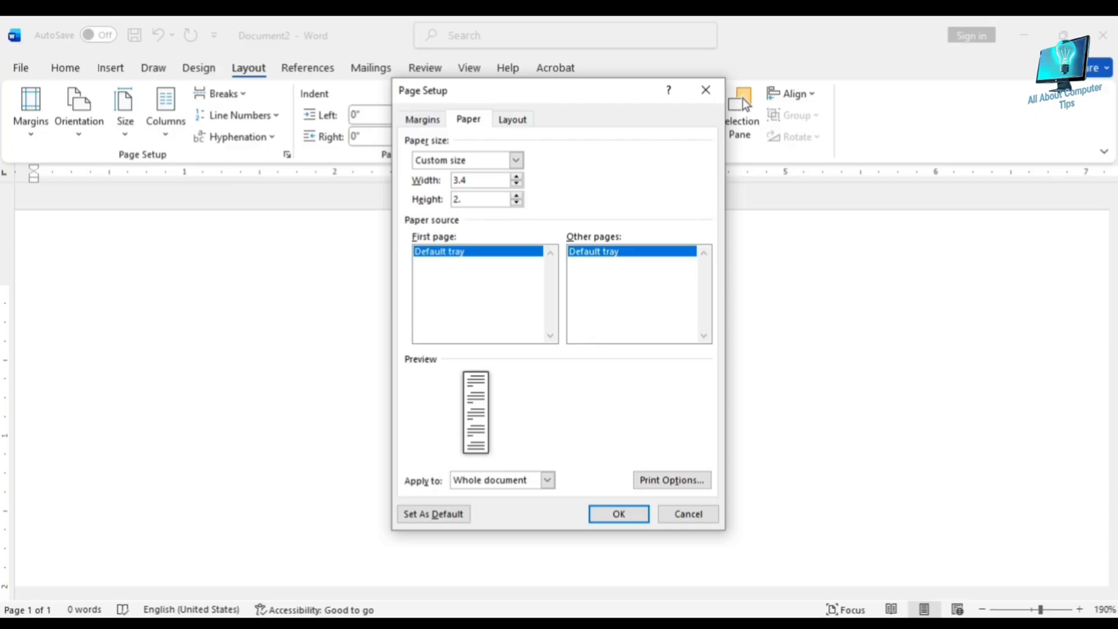
pyautogui.click(620, 515)
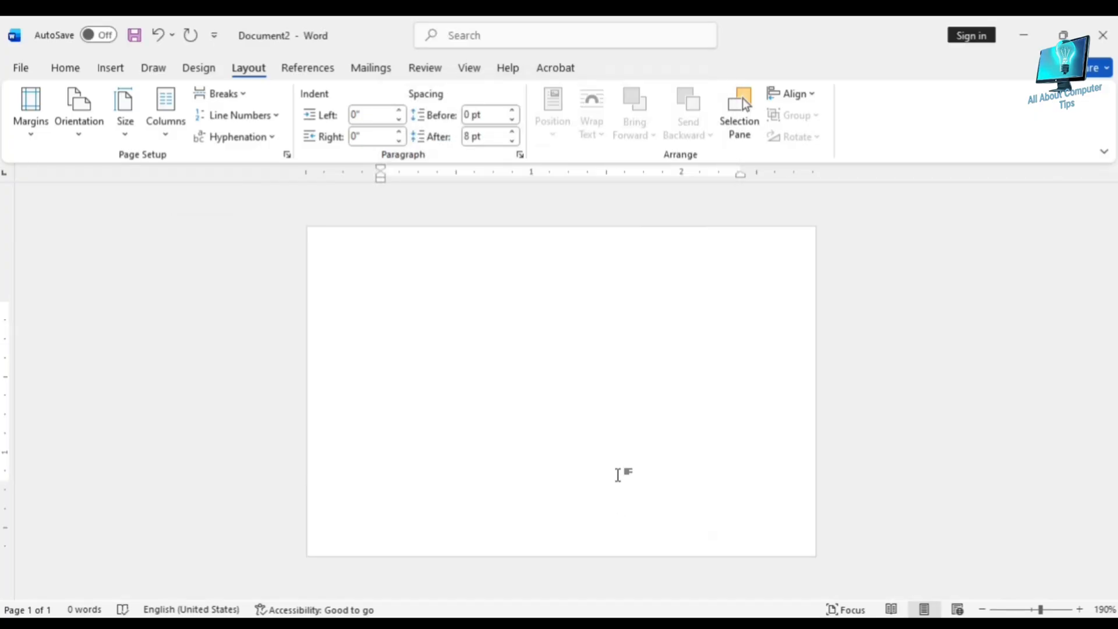
pyautogui.scroll(3, 596, 460)
pyautogui.scroll(-3, 596, 460)
pyautogui.scroll(1, 596, 460)
pyautogui.scroll(-1, 596, 460)
pyautogui.scroll(-1, 597, 462)
pyautogui.scroll(1, 597, 461)
pyautogui.scroll(1, 597, 462)
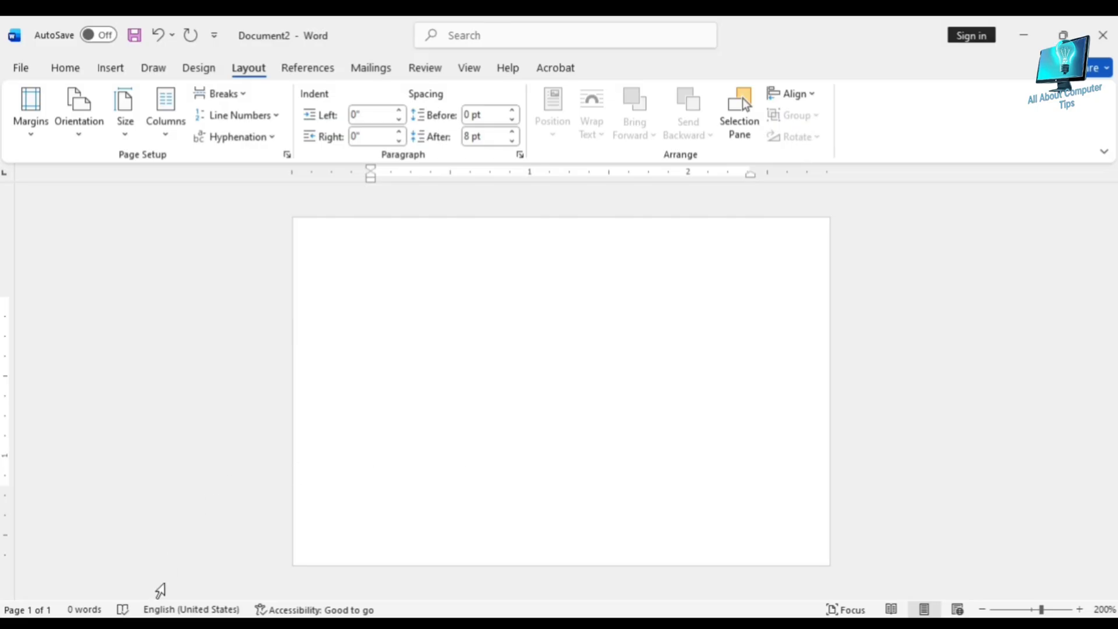
pyautogui.click(160, 623)
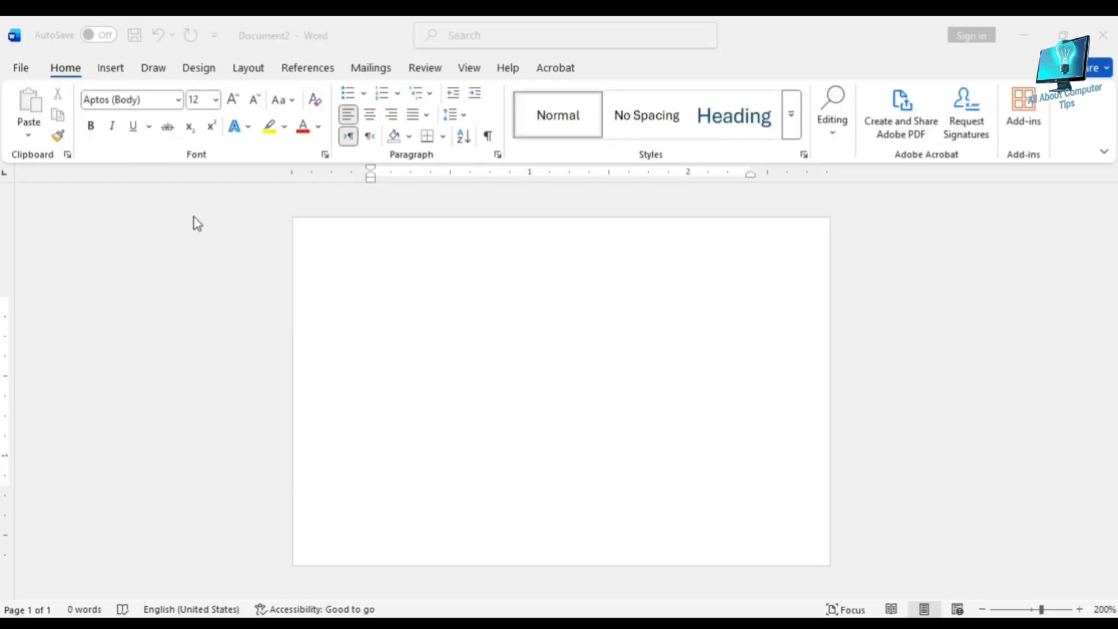
# Step: Insert the M.S.C Tuition Centre logo, the 4.50.46_PM-removebg-preview PNG from the Downloads folder, as a picture
pyautogui.click(105, 71)
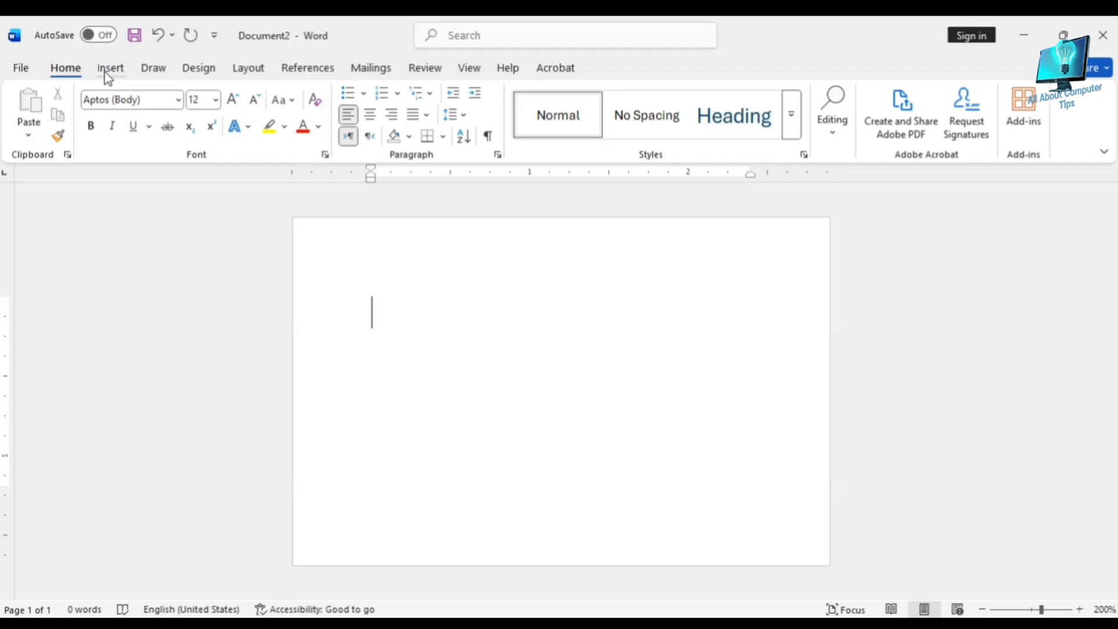
pyautogui.click(110, 70)
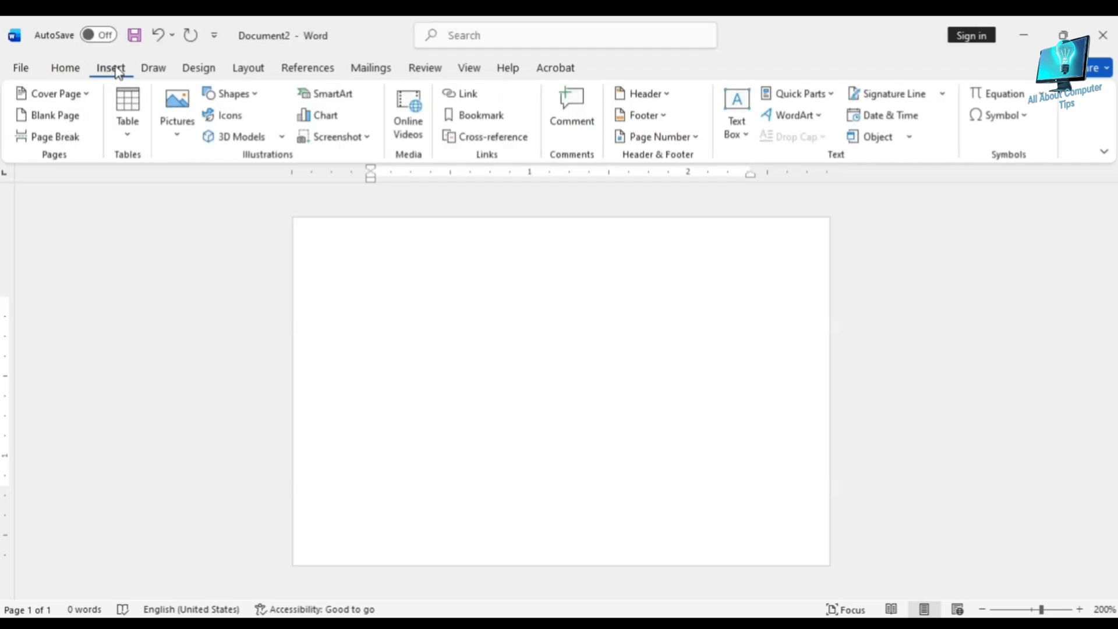
pyautogui.click(176, 113)
pyautogui.click(198, 188)
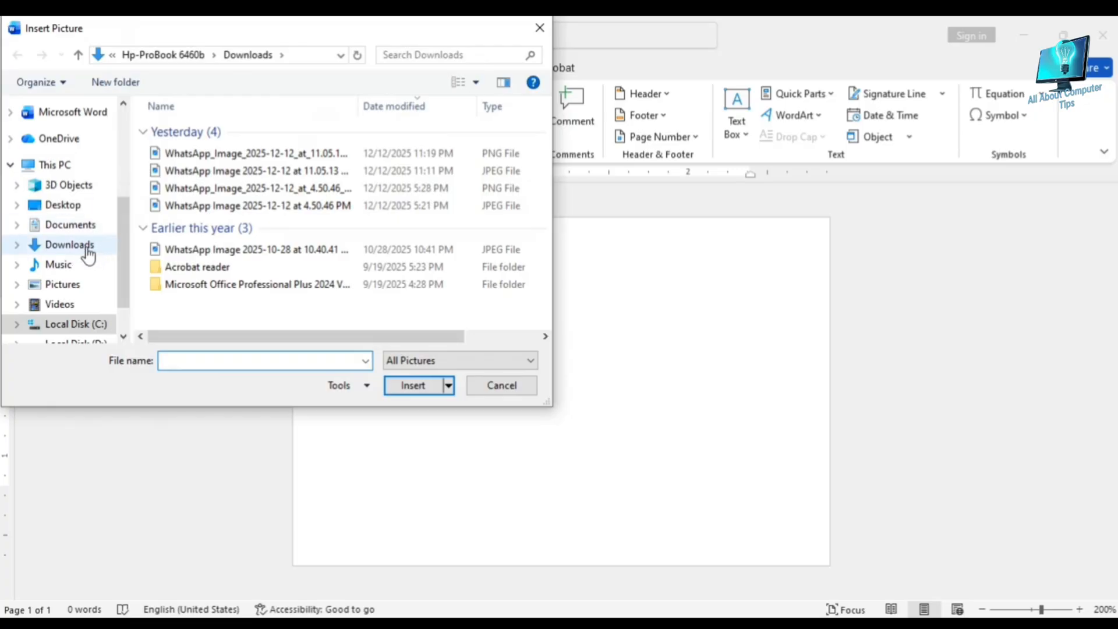
pyautogui.click(69, 245)
pyautogui.click(207, 244)
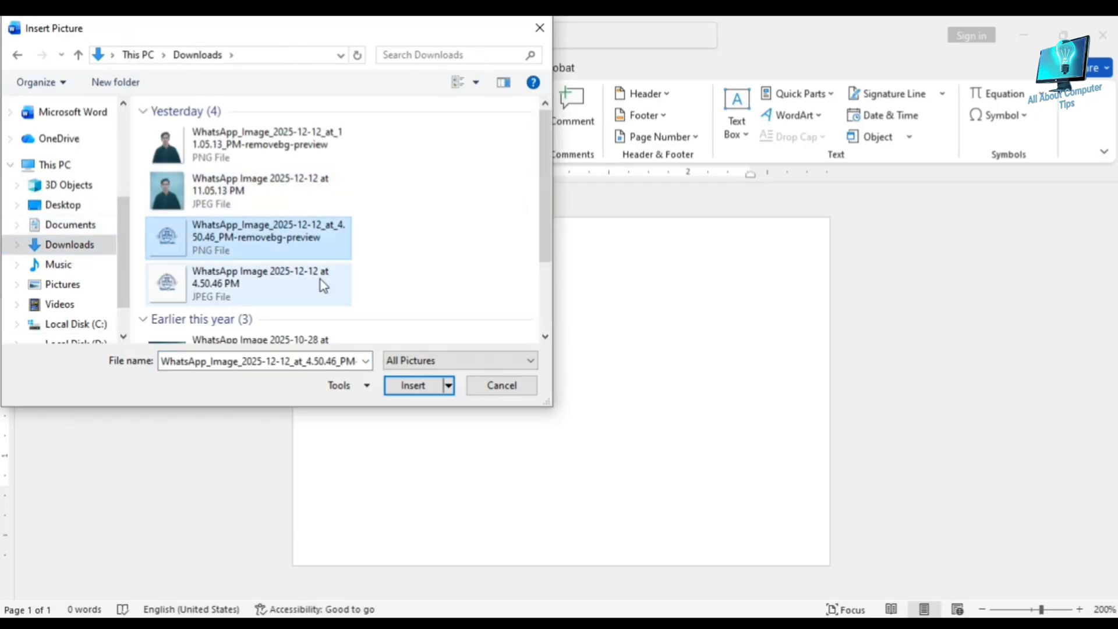
pyautogui.click(413, 386)
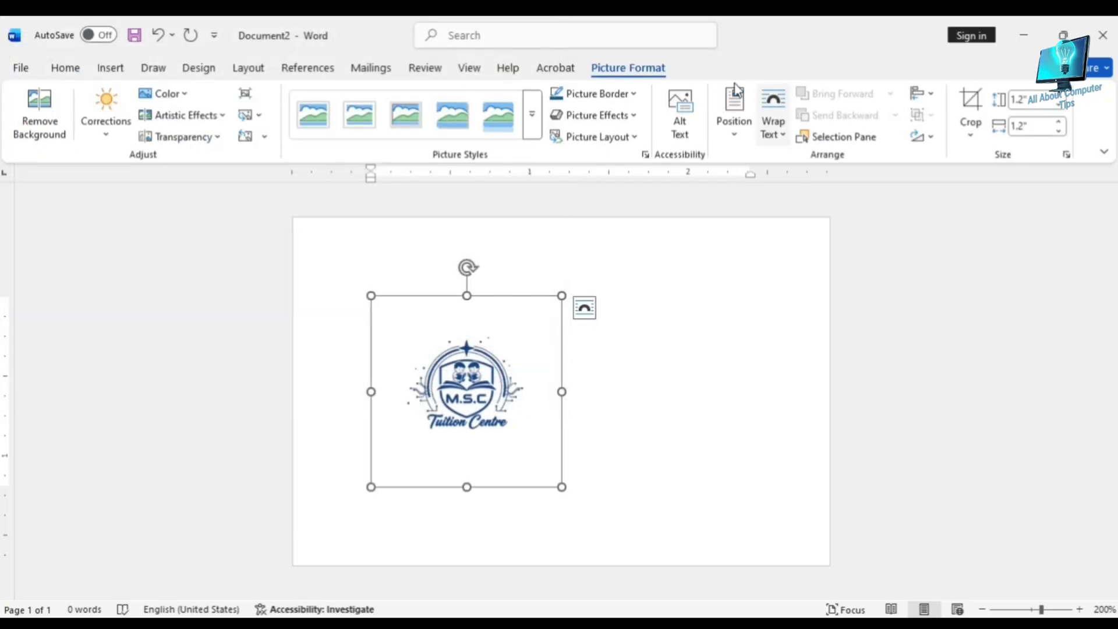
# Step: Set the logo's text wrapping to In Front of Text, shrink it to about 1.14 inches and move it to the card's lower middle
pyautogui.click(781, 134)
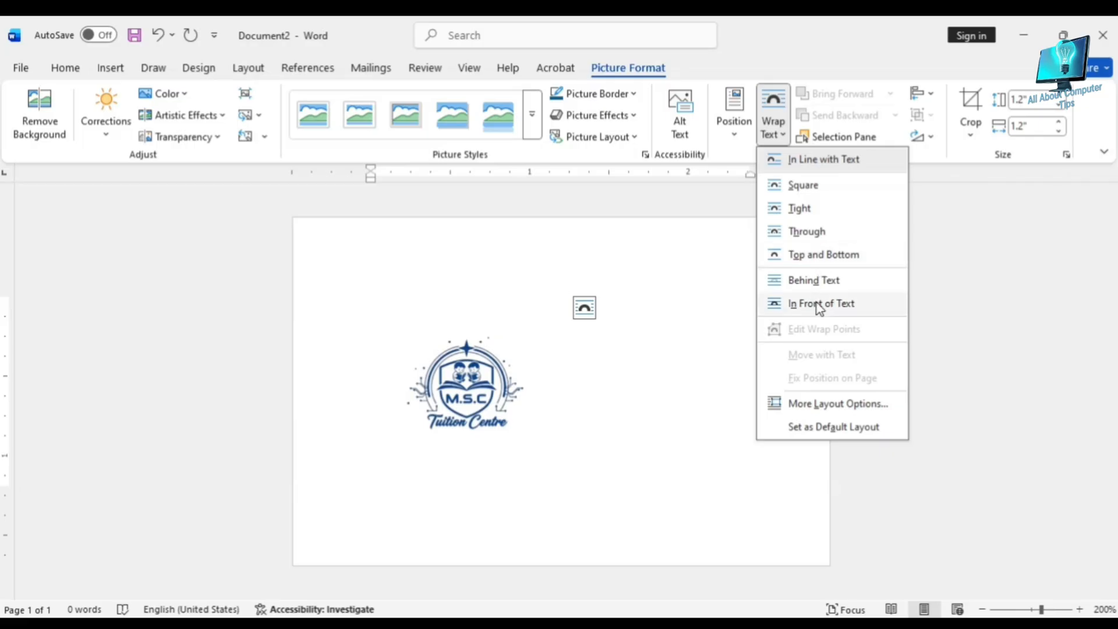
pyautogui.click(819, 304)
pyautogui.moveTo(484, 403)
pyautogui.mouseDown()
pyautogui.moveTo(455, 333)
pyautogui.moveTo(496, 395)
pyautogui.mouseUp()
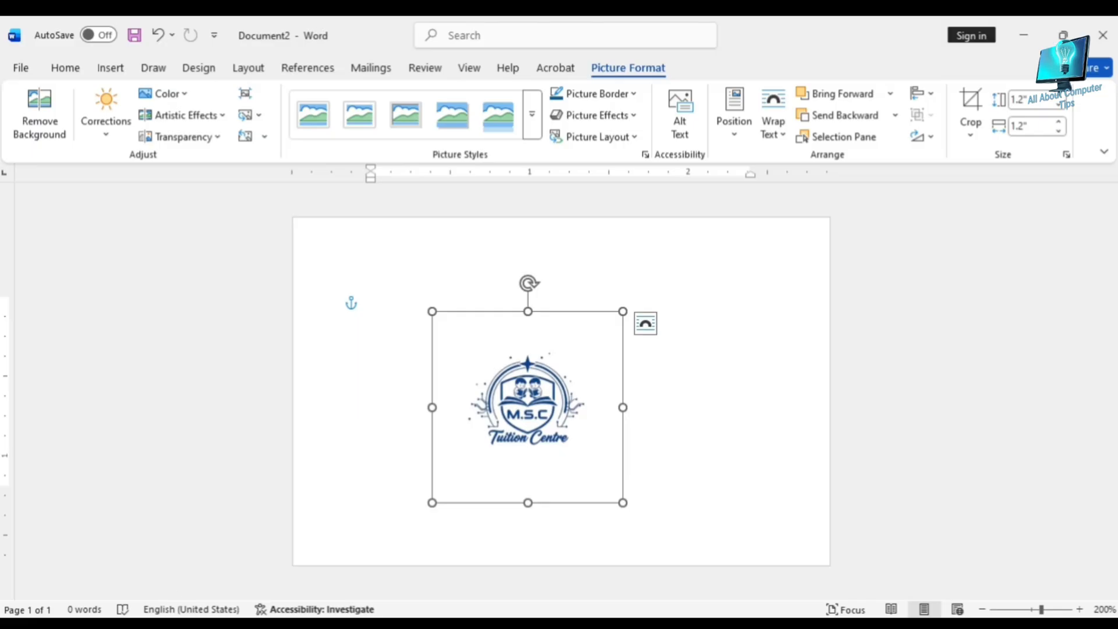
pyautogui.click(211, 624)
pyautogui.click(623, 503)
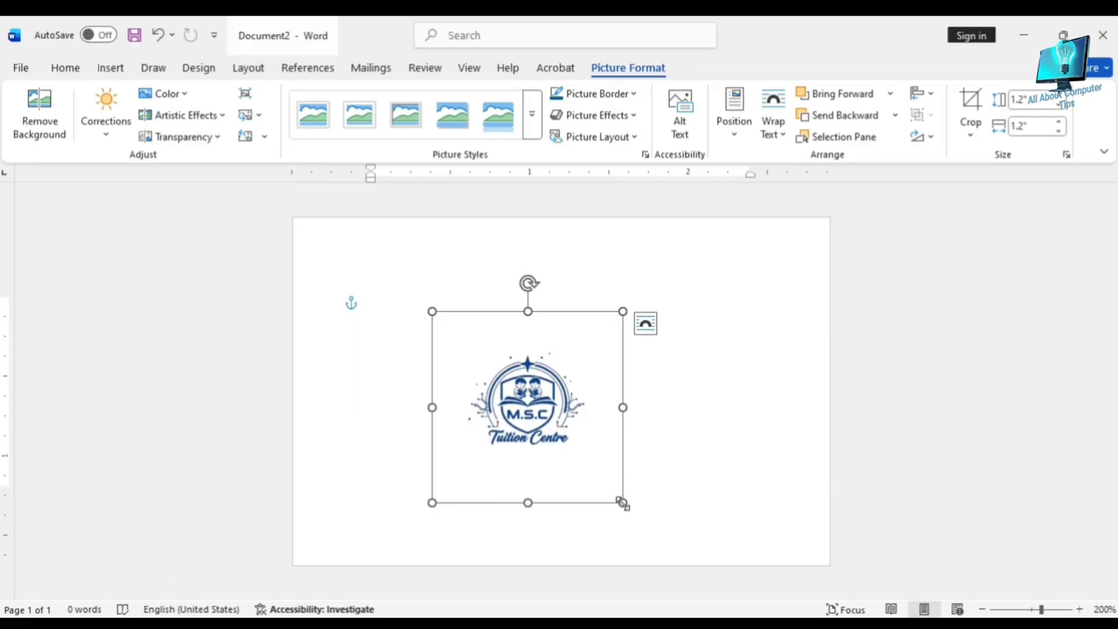
pyautogui.moveTo(622, 505); pyautogui.dragTo(591, 508)
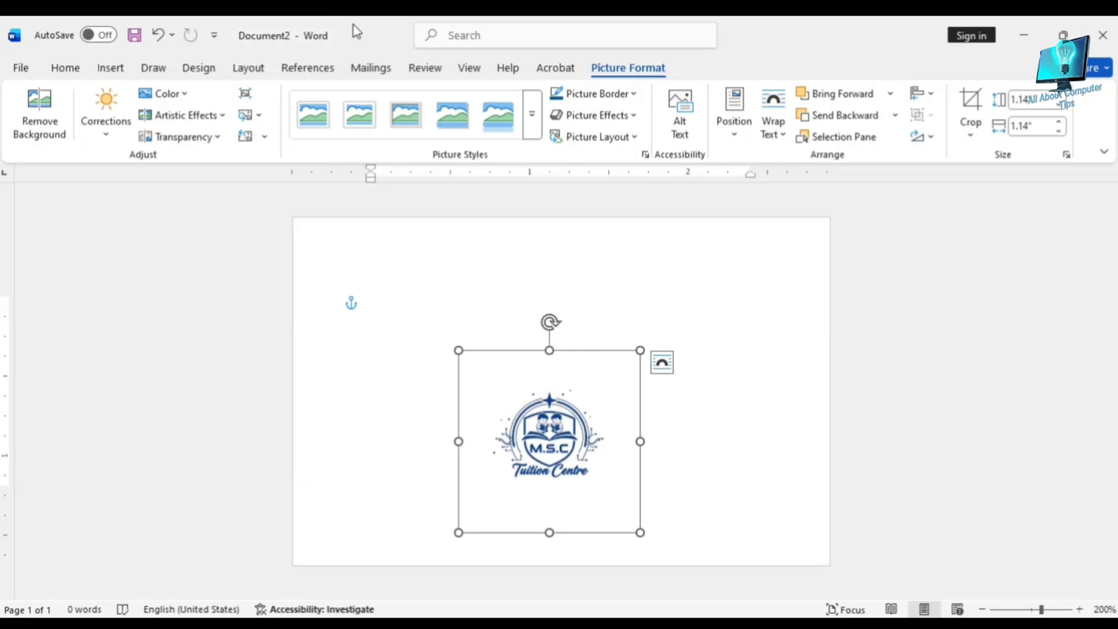
# Step: Draw a rectangle about 3.38 inches wide and 0.6 inches high across the upper edge of the page
pyautogui.click(108, 67)
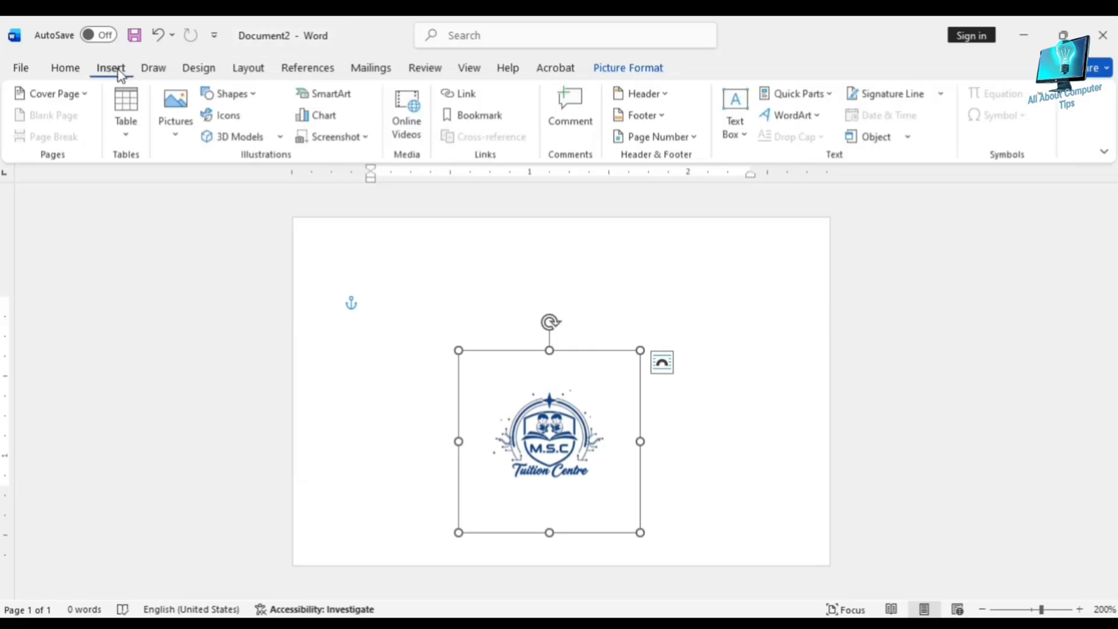
pyautogui.click(231, 94)
pyautogui.click(269, 138)
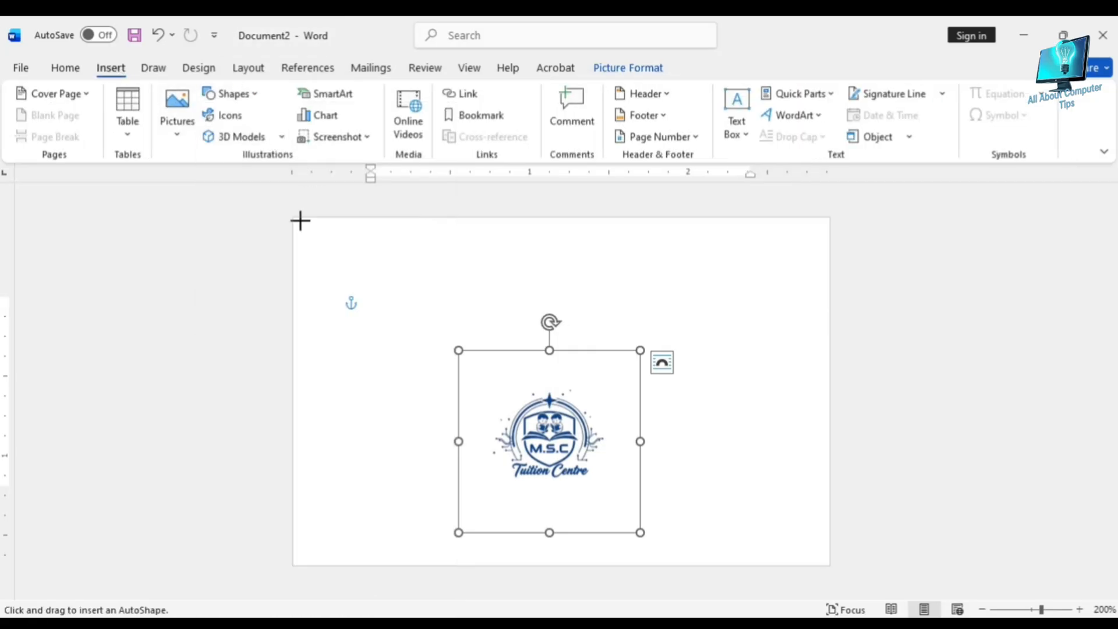
pyautogui.moveTo(294, 217); pyautogui.dragTo(829, 307)
pyautogui.moveTo(560, 301)
pyautogui.mouseDown()
pyautogui.moveTo(555, 287)
pyautogui.moveTo(561, 305)
pyautogui.mouseUp()
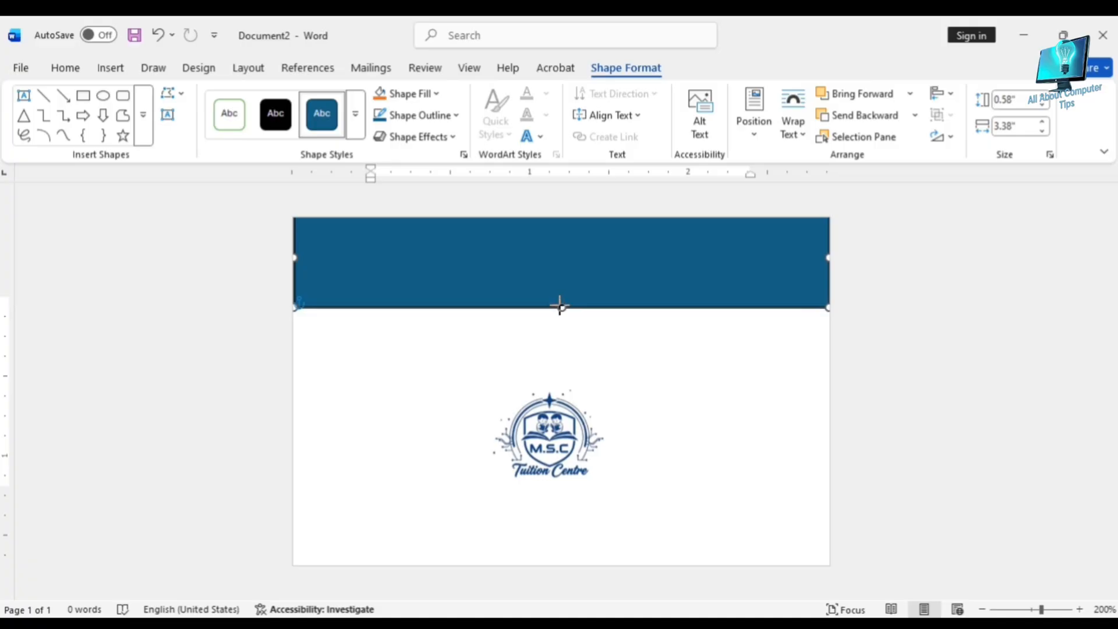
# Step: Edit the rectangle's points to curve the first part of its lower edge upward into a wave
pyautogui.click(173, 102)
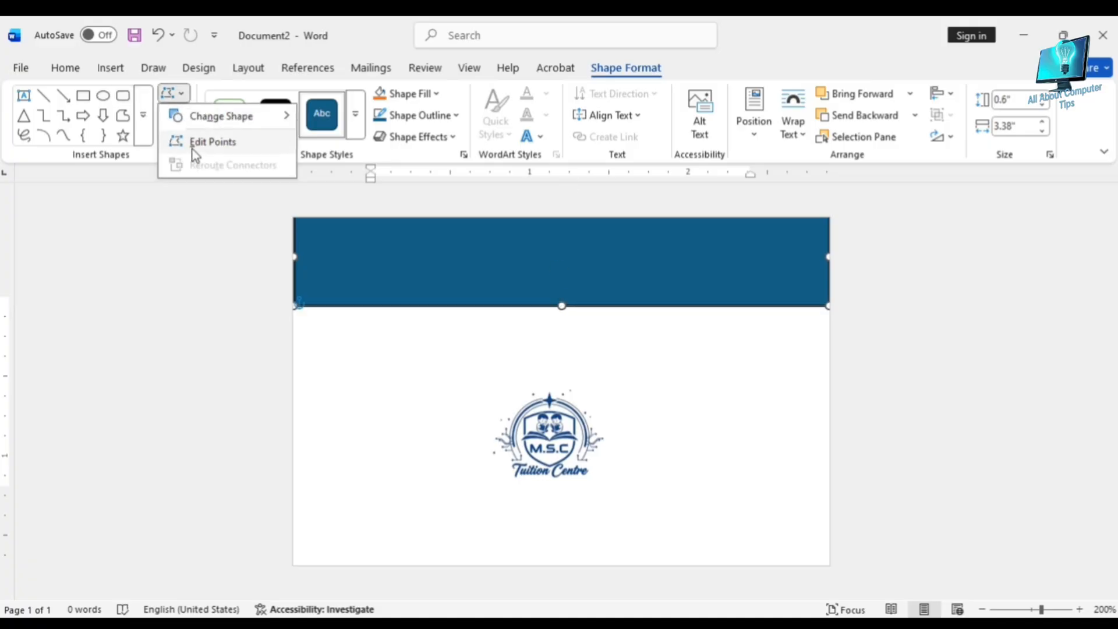
pyautogui.click(194, 144)
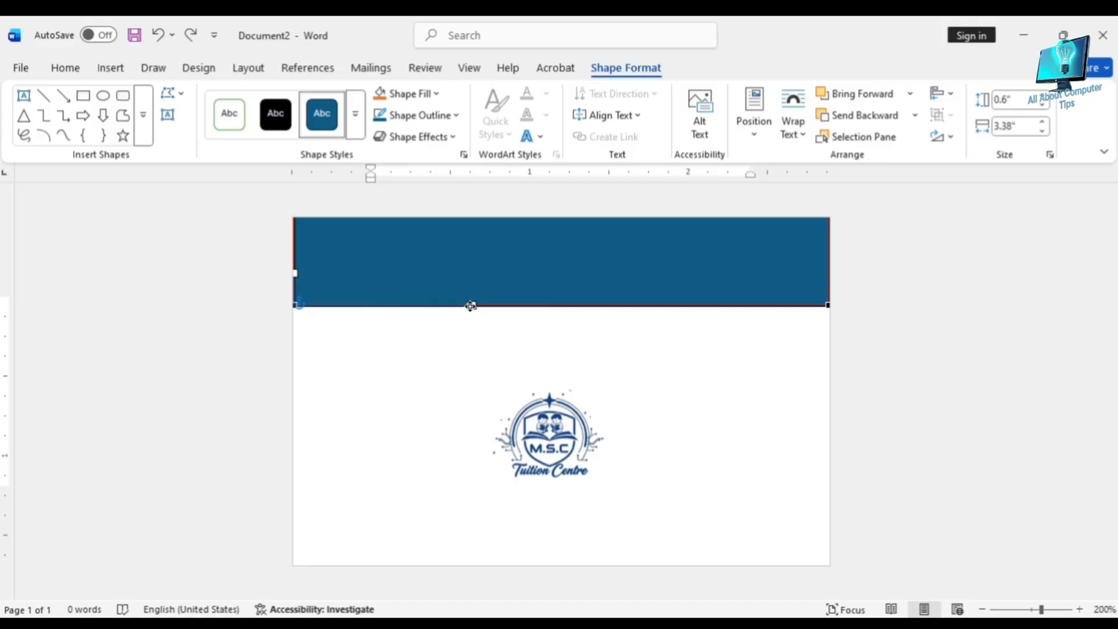
pyautogui.moveTo(471, 306); pyautogui.dragTo(438, 215)
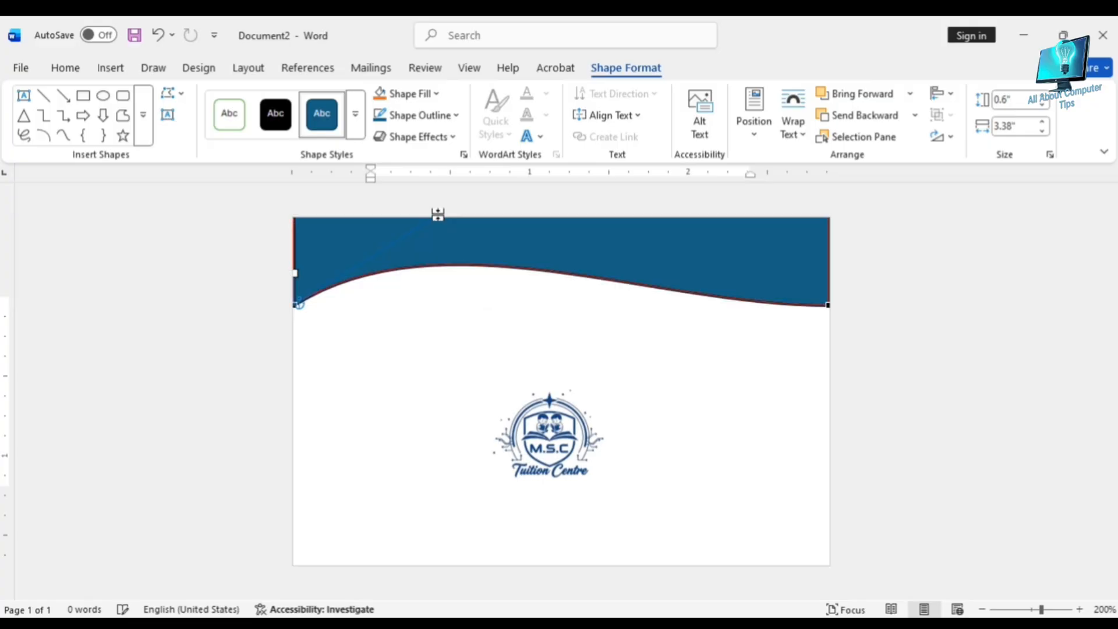
pyautogui.click(478, 281)
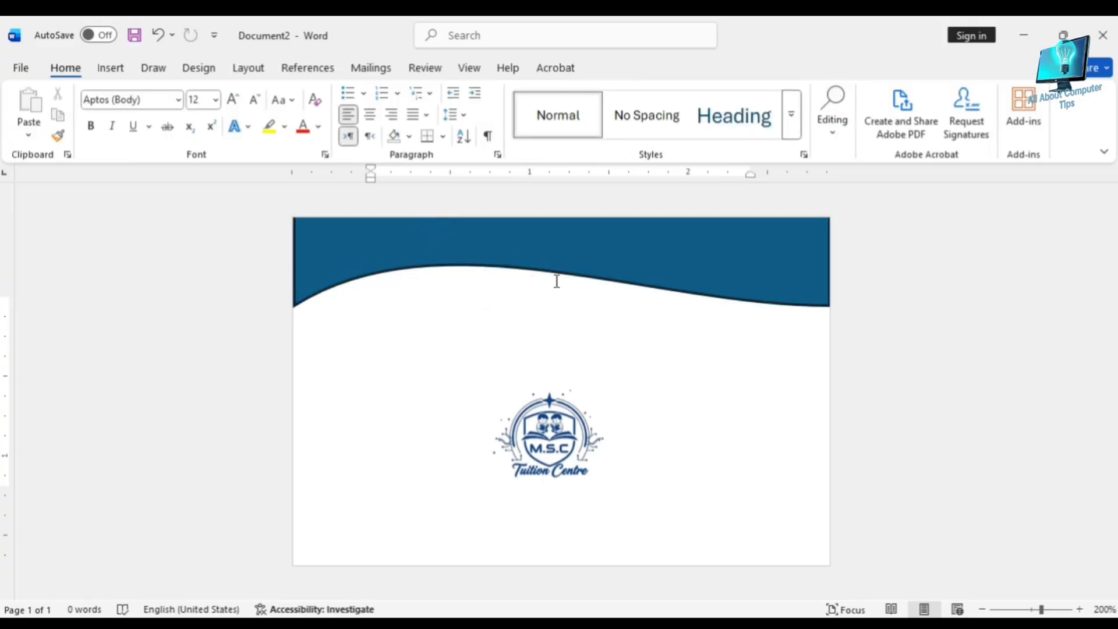
# Step: Stretch the wave shape to about 0.7 inches high and bend the far end of its lower edge downward
pyautogui.click(661, 293)
pyautogui.moveTo(561, 307); pyautogui.dragTo(568, 320)
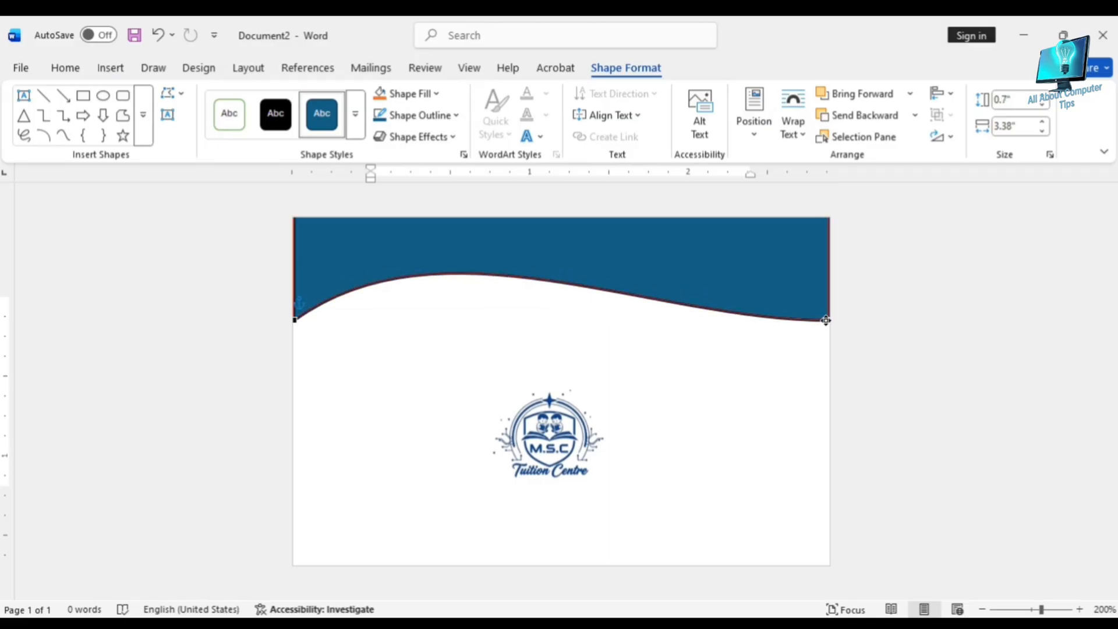
pyautogui.click(826, 320)
pyautogui.moveTo(651, 320); pyautogui.dragTo(655, 358)
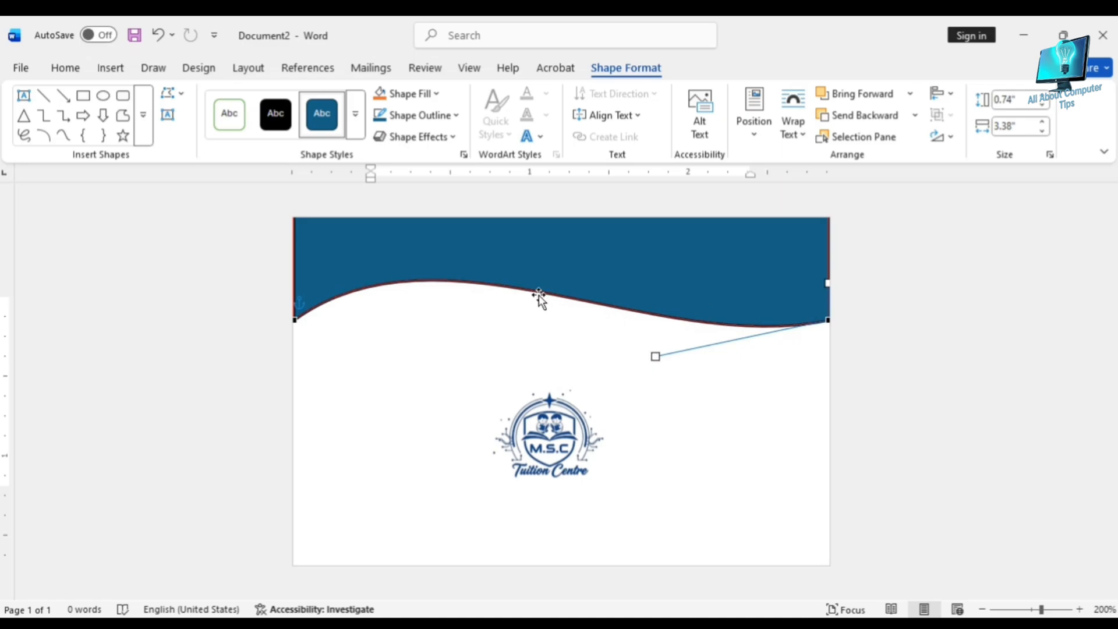
pyautogui.click(551, 280)
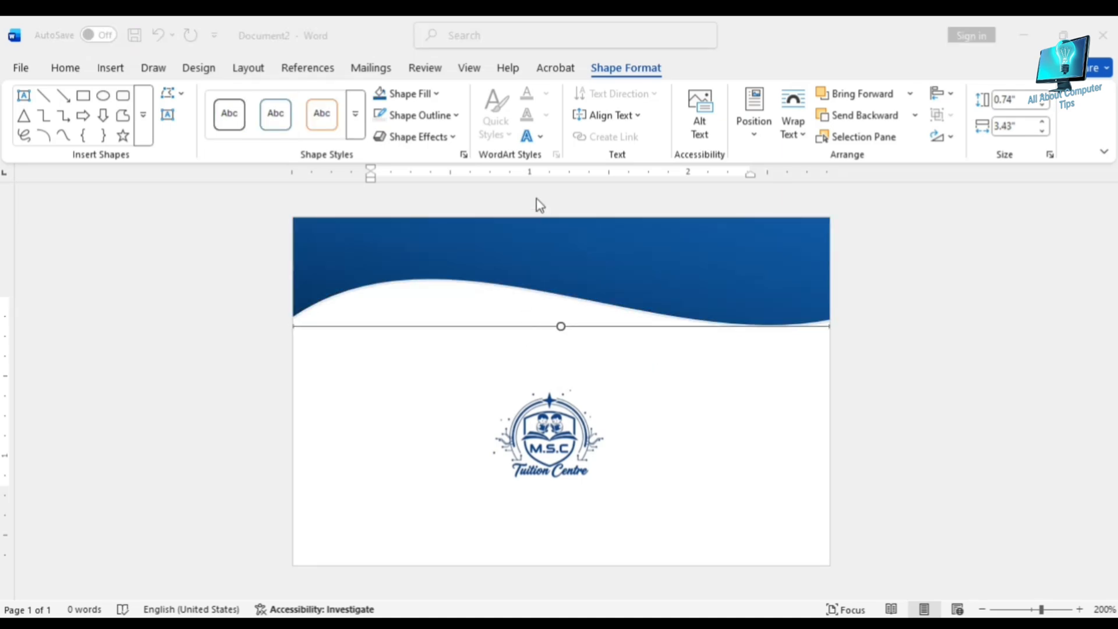
# Step: Remove the outline from the blue wave shape
pyautogui.click(456, 115)
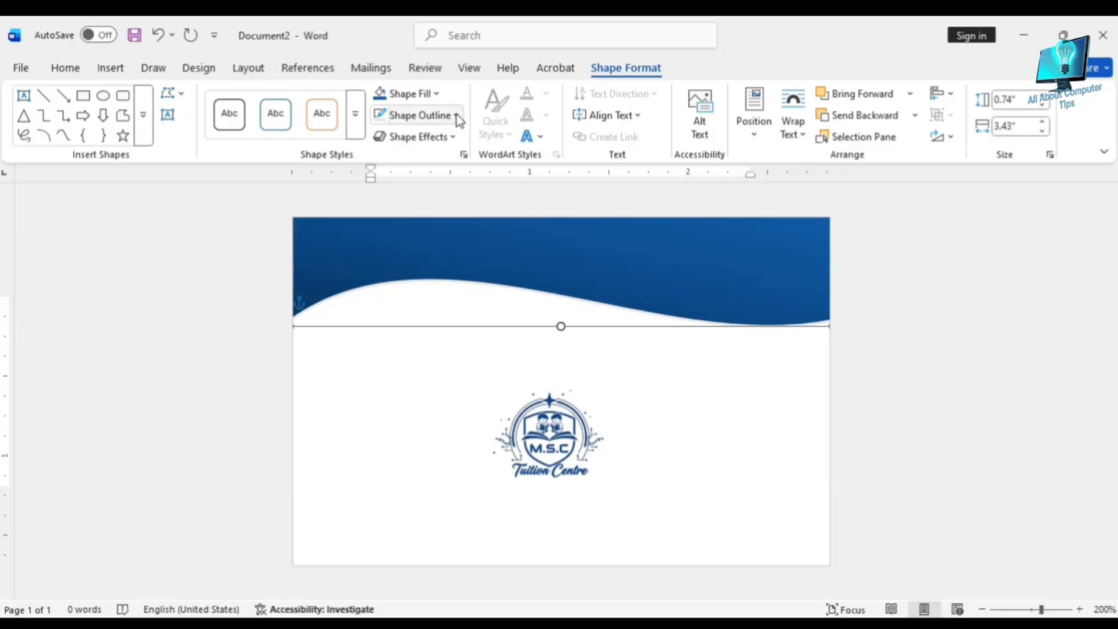
pyautogui.click(458, 116)
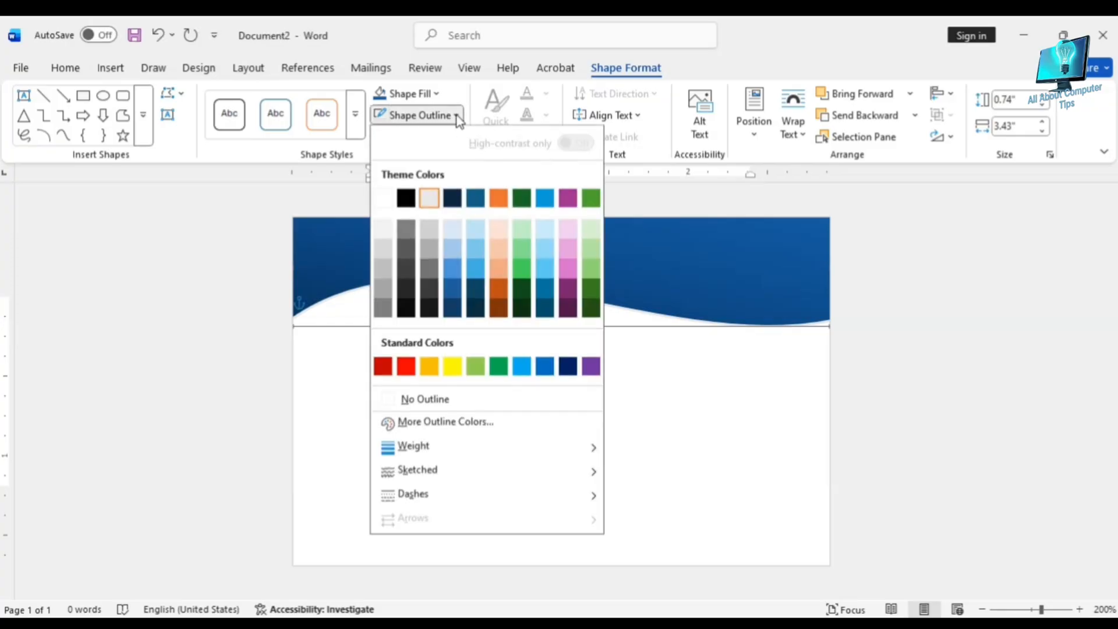
pyautogui.click(414, 399)
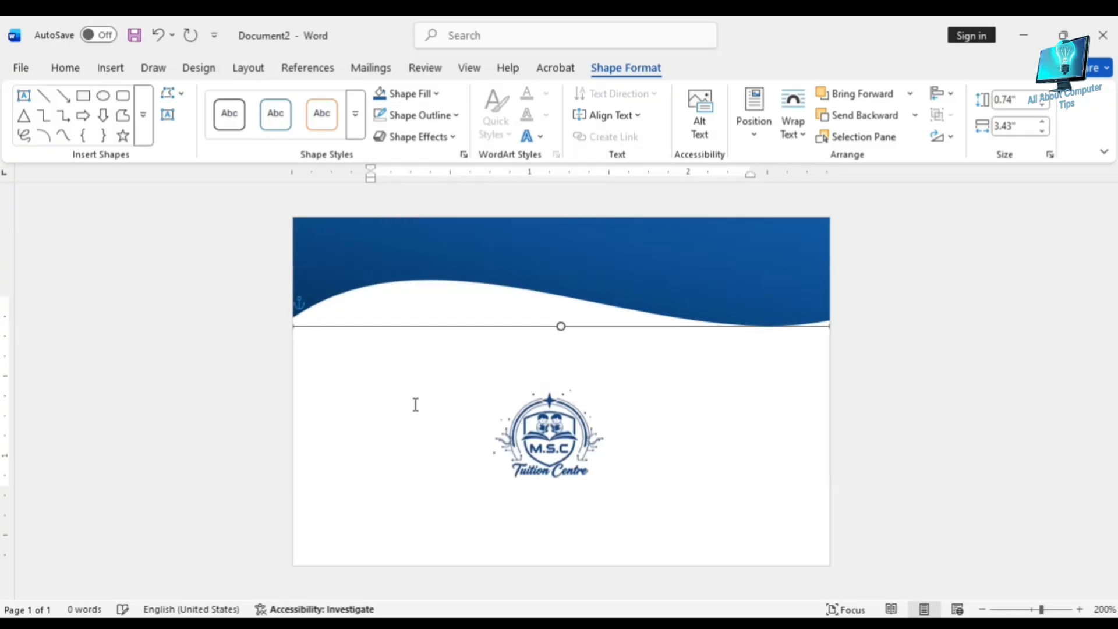
# Step: Fill the wave shape with the solid medium-dark blue theme colour
pyautogui.click(438, 94)
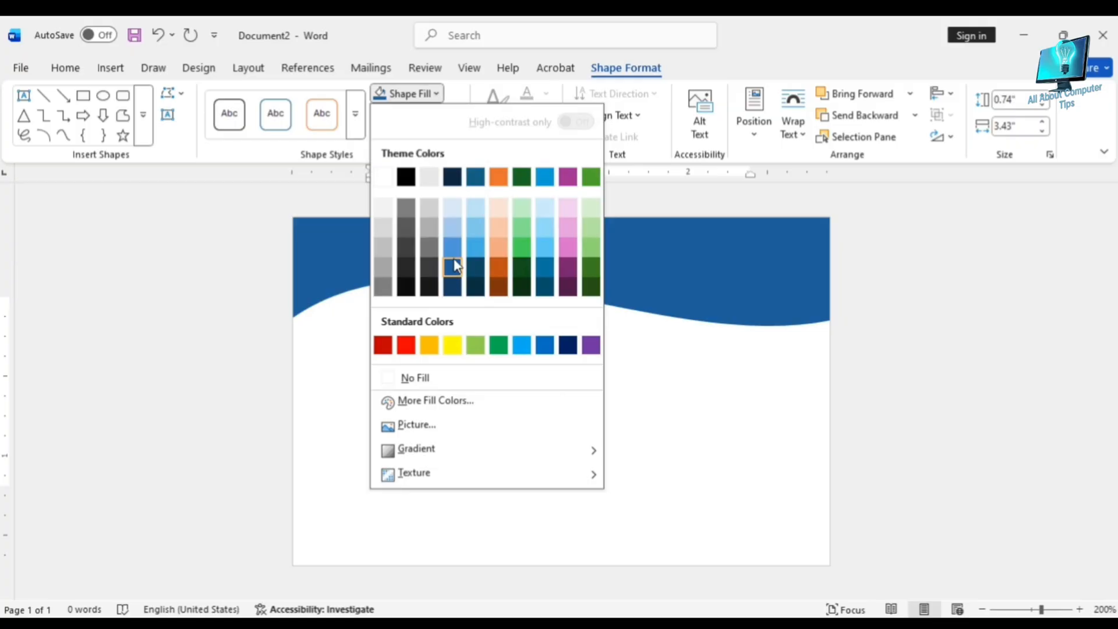
pyautogui.click(453, 268)
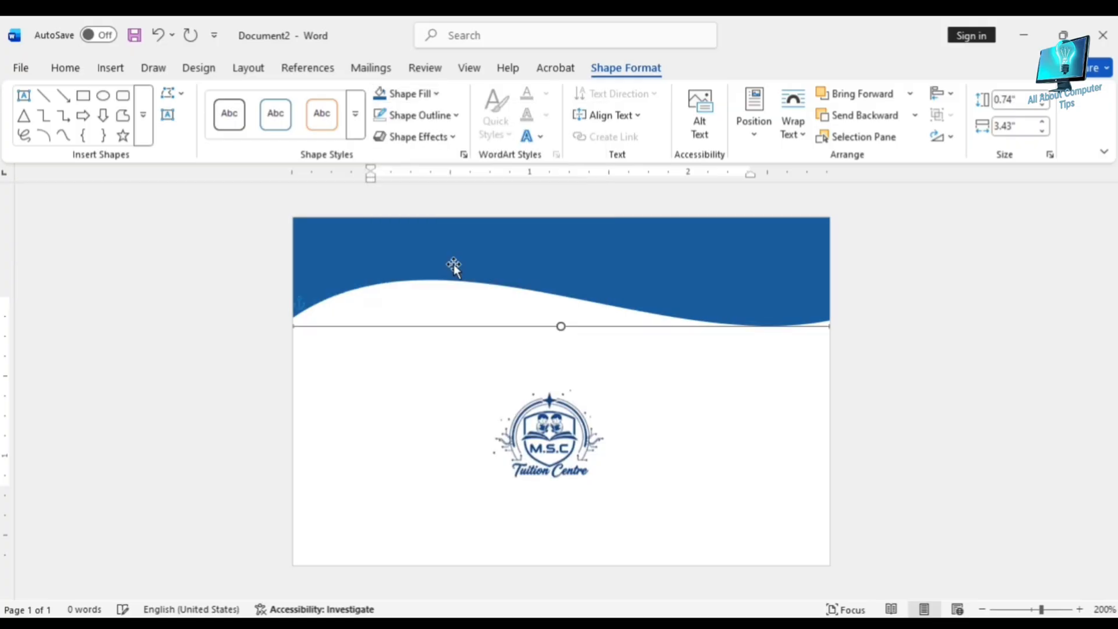
pyautogui.click(613, 378)
# Step: Give the wave shape a dark-variation diagonal gradient, darkest at its lower-left corner and lighter toward the upper right
pyautogui.click(616, 272)
pyautogui.click(626, 68)
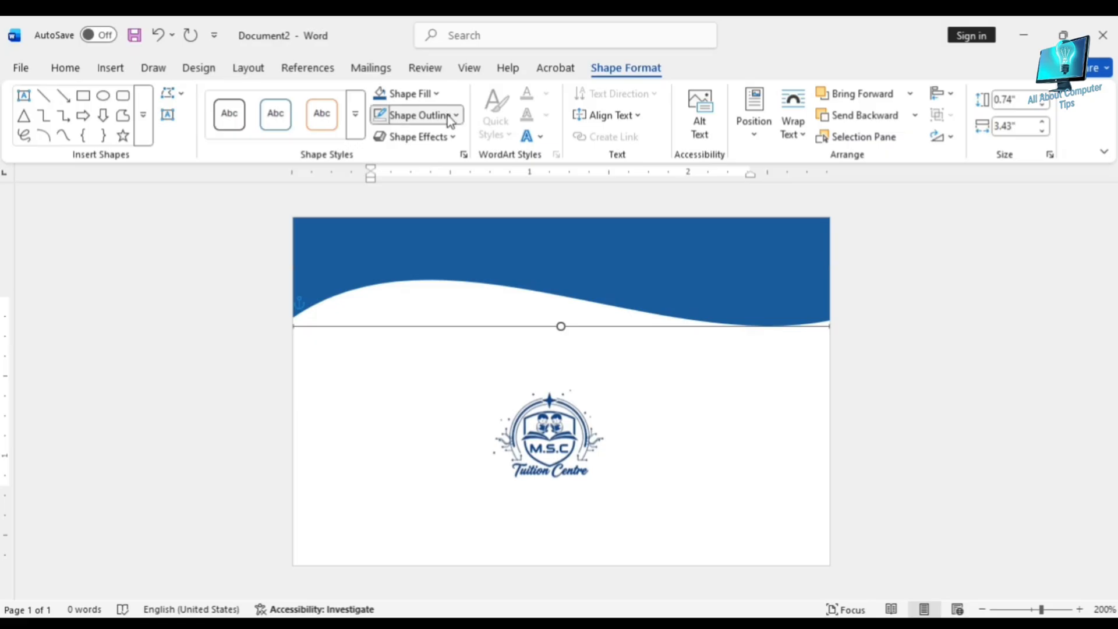
pyautogui.click(450, 116)
pyautogui.click(406, 93)
pyautogui.moveTo(450, 459)
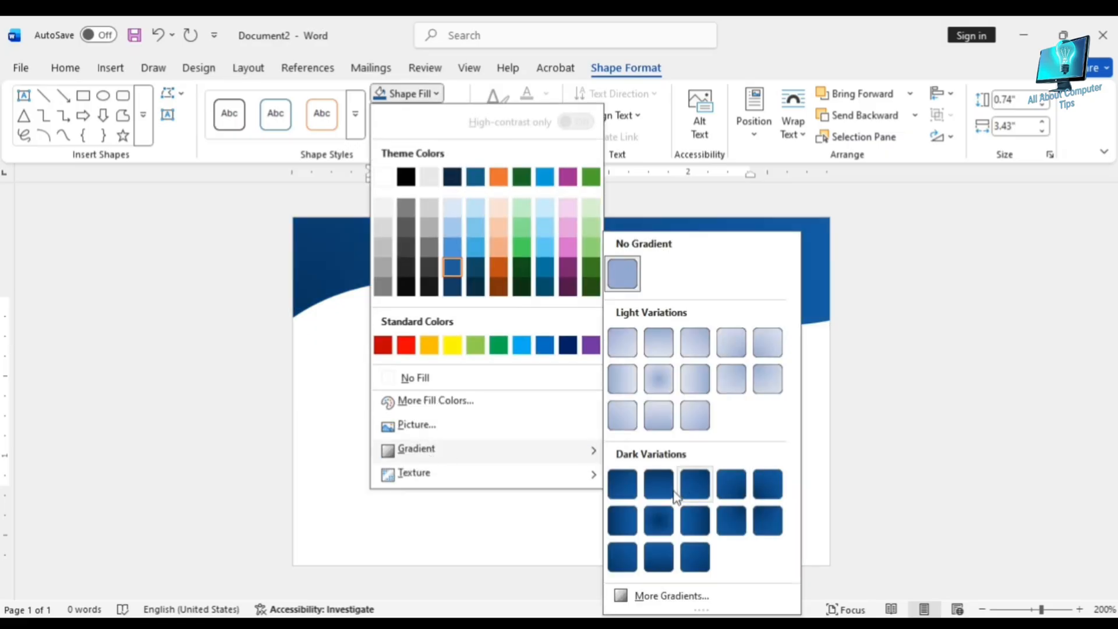
pyautogui.click(695, 520)
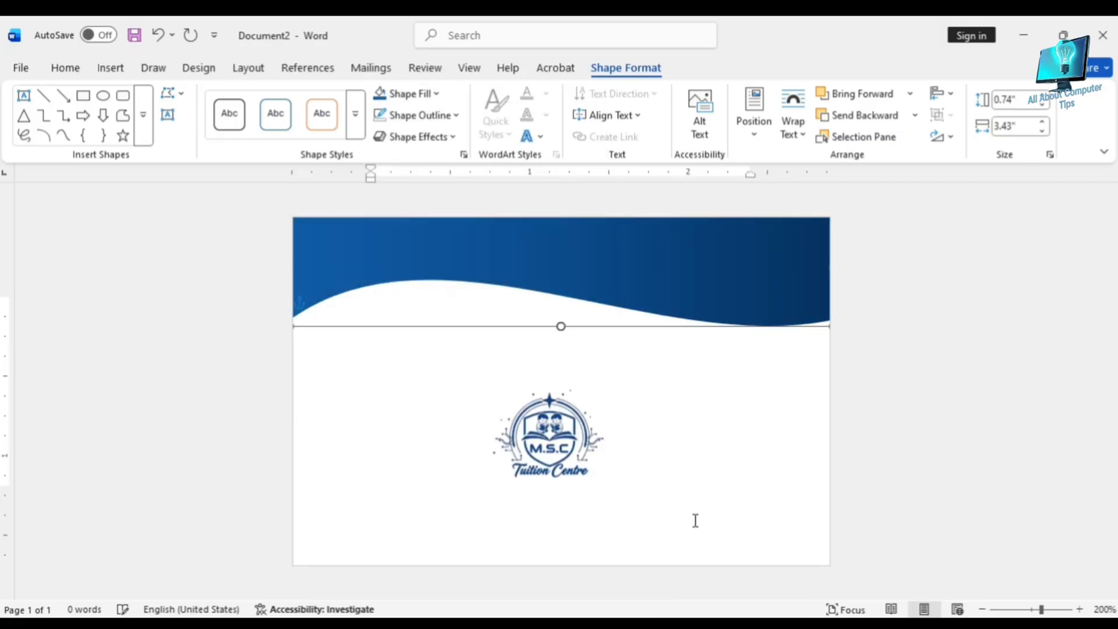
pyautogui.click(434, 95)
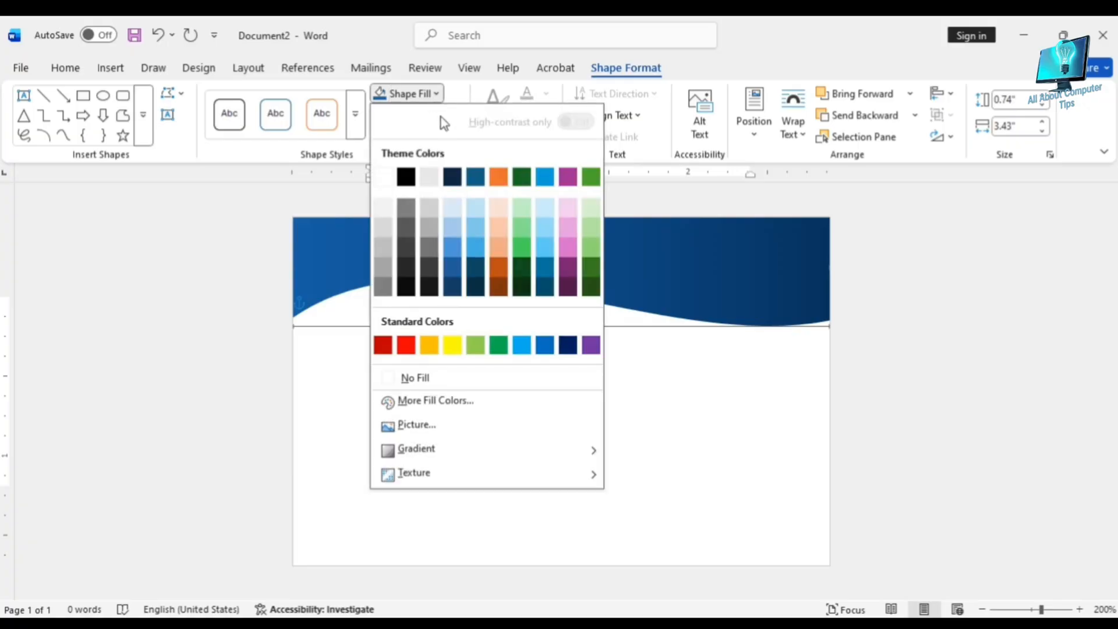
pyautogui.moveTo(519, 449)
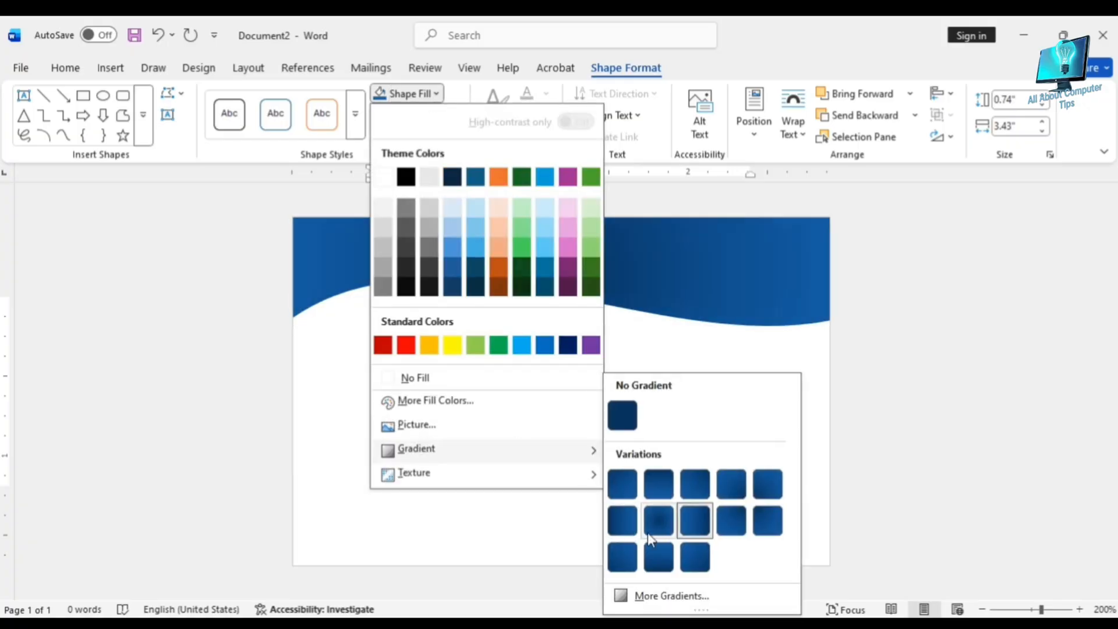
pyautogui.click(623, 556)
pyautogui.click(481, 375)
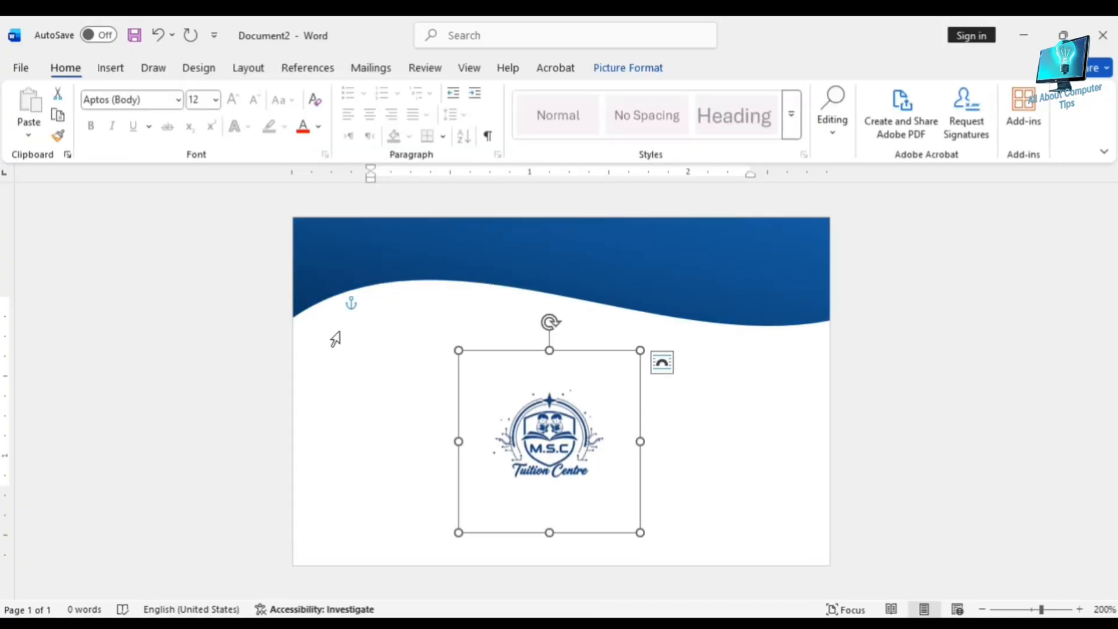
pyautogui.rightClick(336, 336)
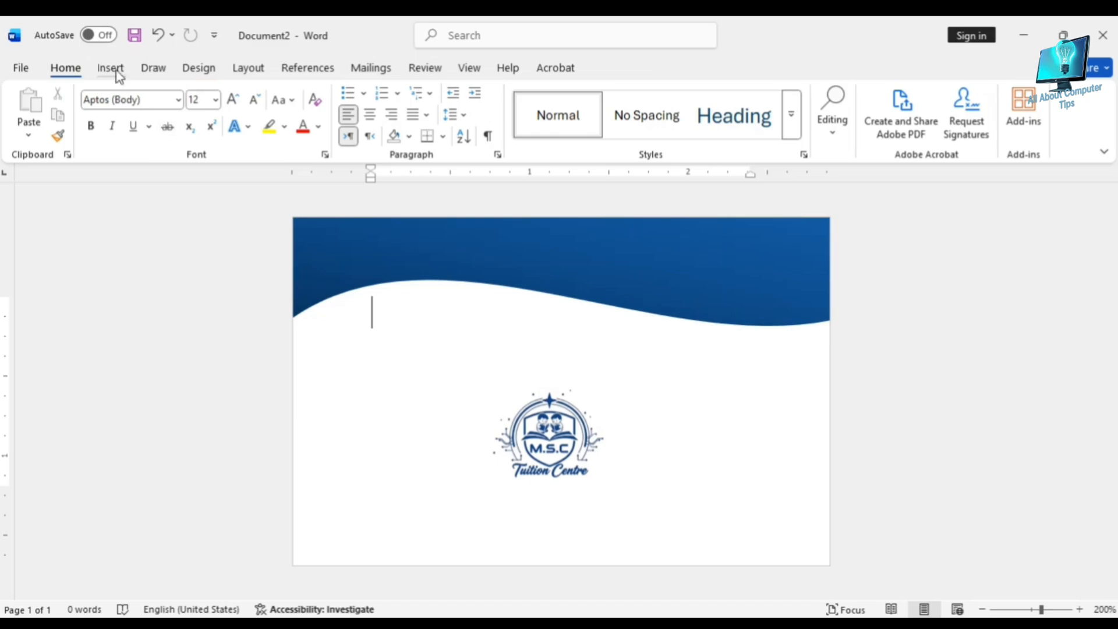
# Step: Draw an ellipse overlapping the wave's lower edge near the page's upper-left corner
pyautogui.click(112, 70)
pyautogui.click(231, 94)
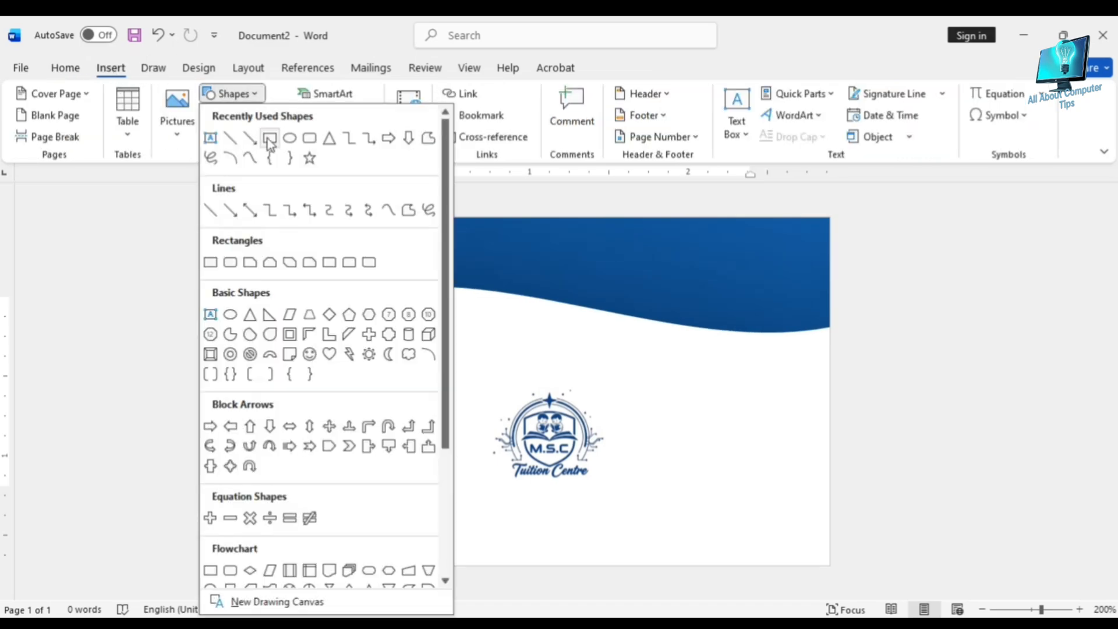
pyautogui.click(299, 144)
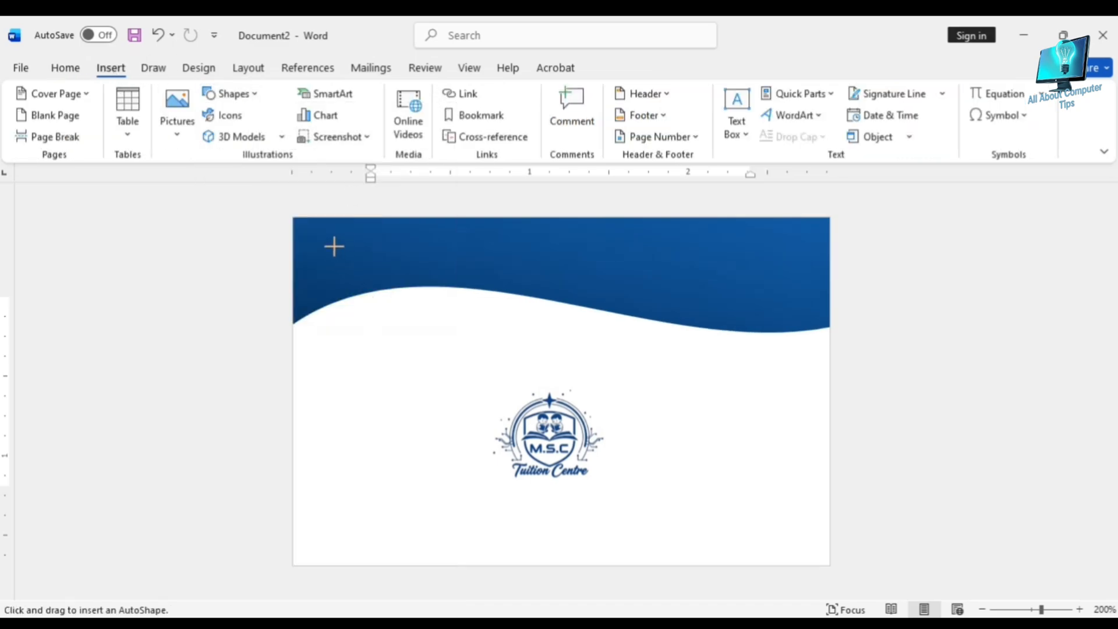
pyautogui.moveTo(334, 247)
pyautogui.mouseDown()
pyautogui.moveTo(427, 382)
pyautogui.moveTo(489, 367)
pyautogui.moveTo(497, 378)
pyautogui.mouseUp()
# Step: Move the logo toward the page's lower-right corner and reshape the ellipse into a circle about 0.96 by 0.92 inches over the header
pyautogui.click(508, 369)
pyautogui.moveTo(503, 418); pyautogui.dragTo(695, 492)
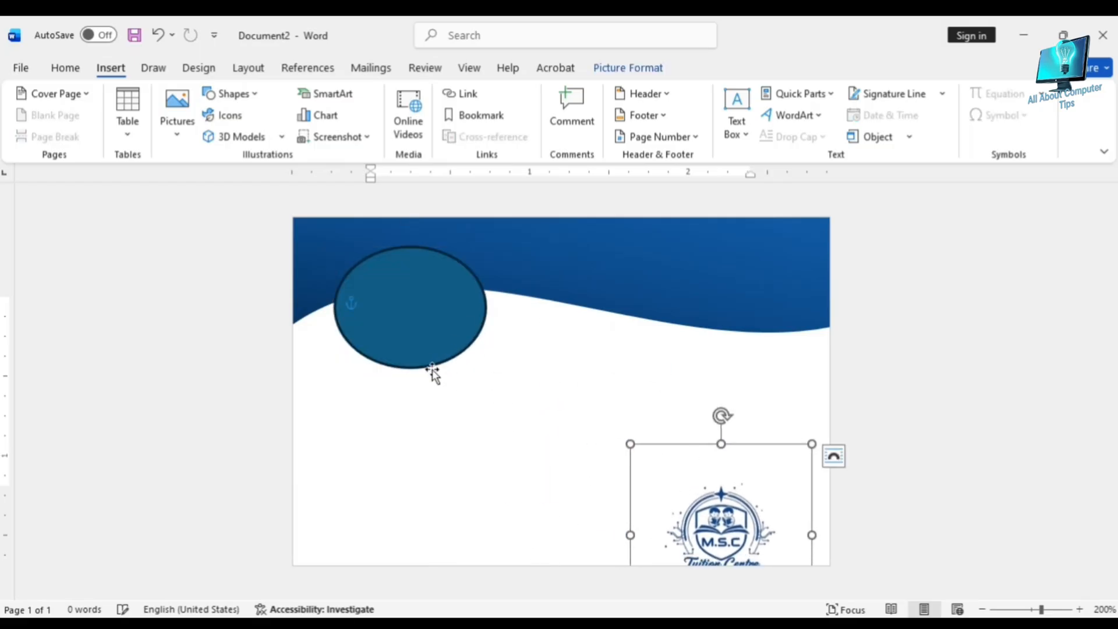
pyautogui.click(433, 372)
pyautogui.moveTo(488, 369); pyautogui.dragTo(479, 399)
pyautogui.moveTo(445, 324); pyautogui.dragTo(407, 258)
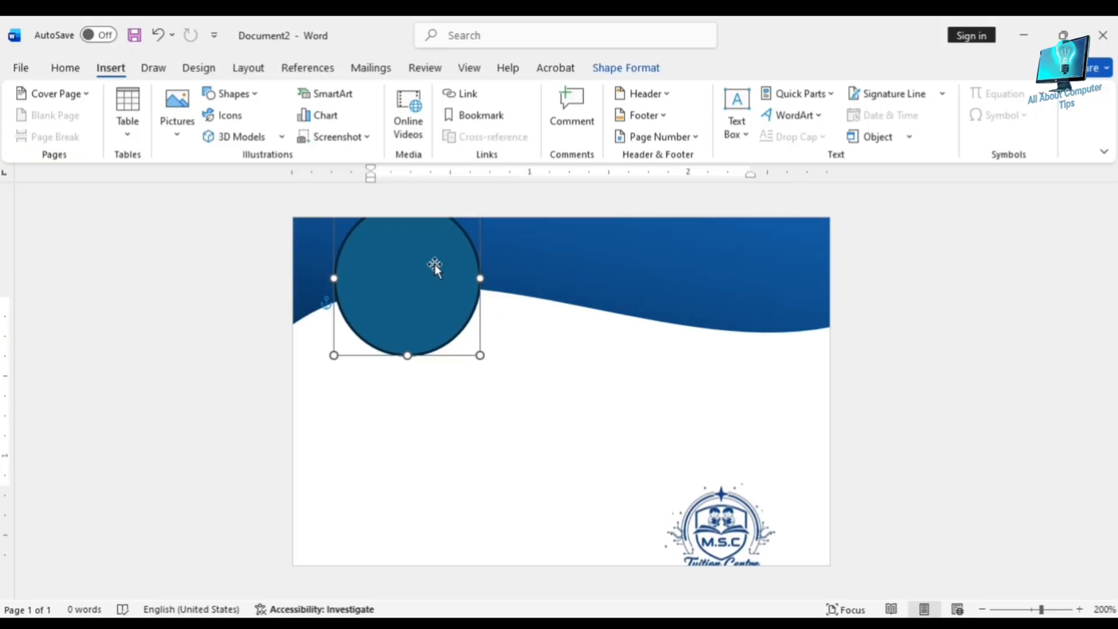
# Step: Fill the circle with white and remove its outline
pyautogui.click(623, 71)
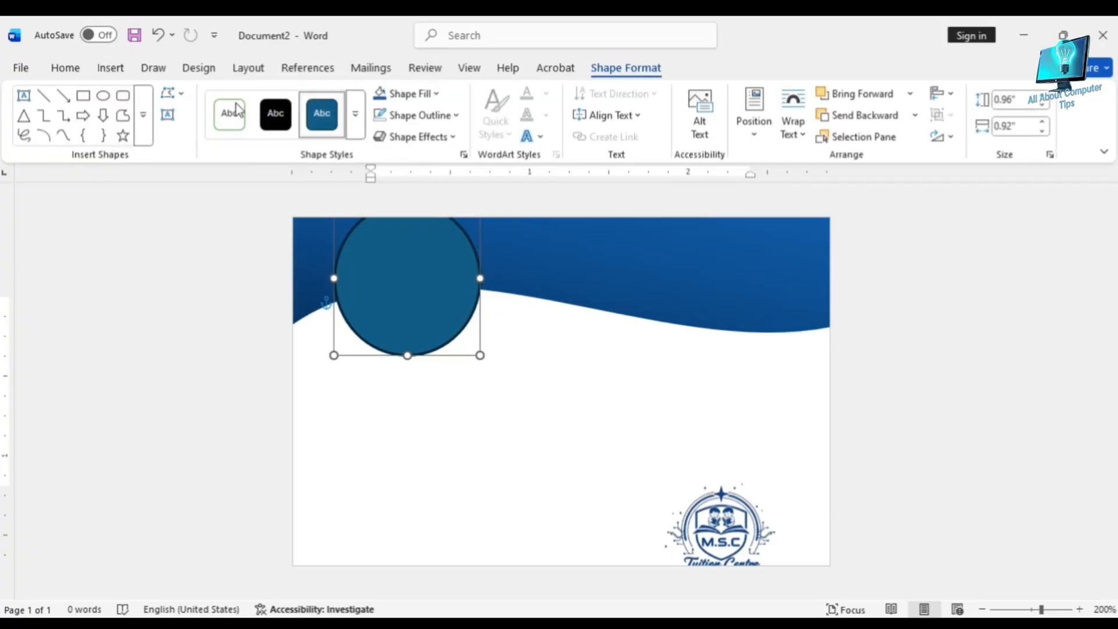
pyautogui.click(417, 97)
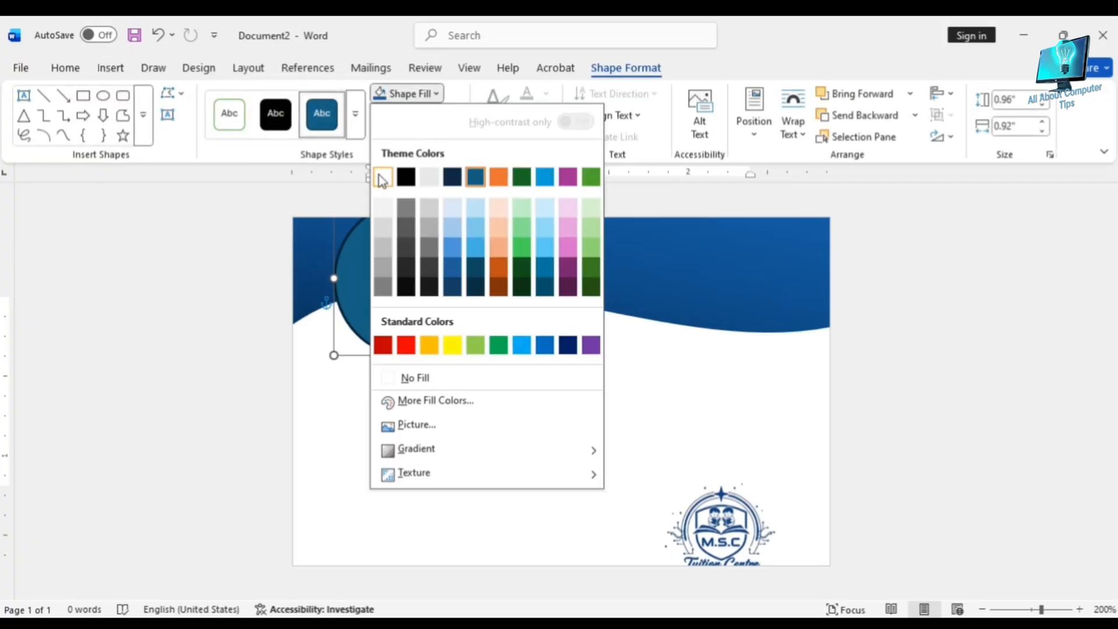
pyautogui.click(387, 178)
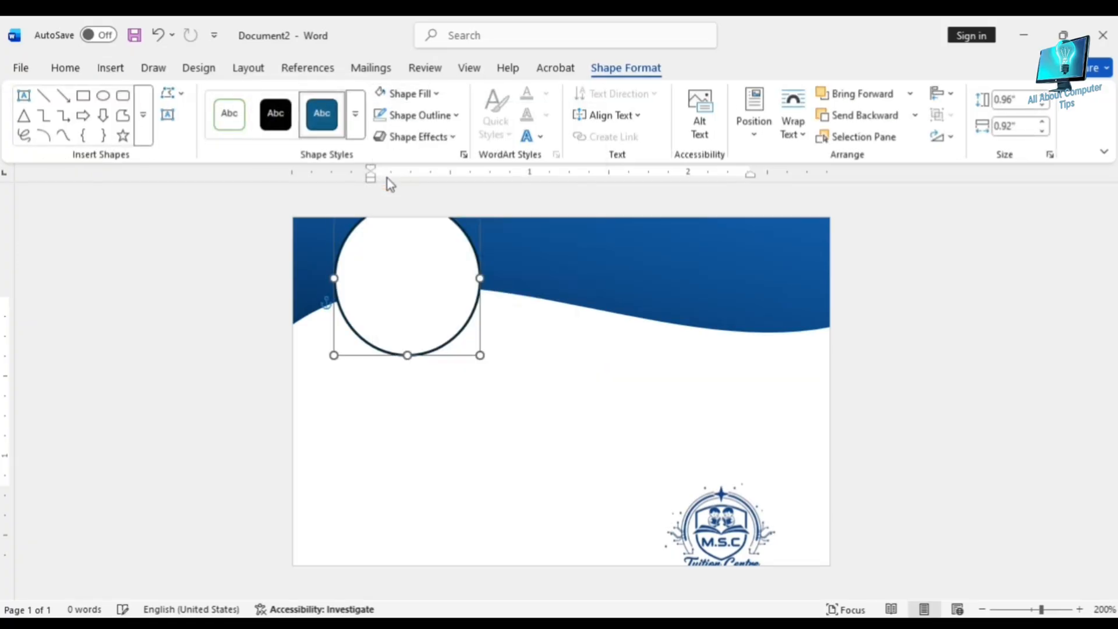
pyautogui.click(453, 116)
pyautogui.click(426, 399)
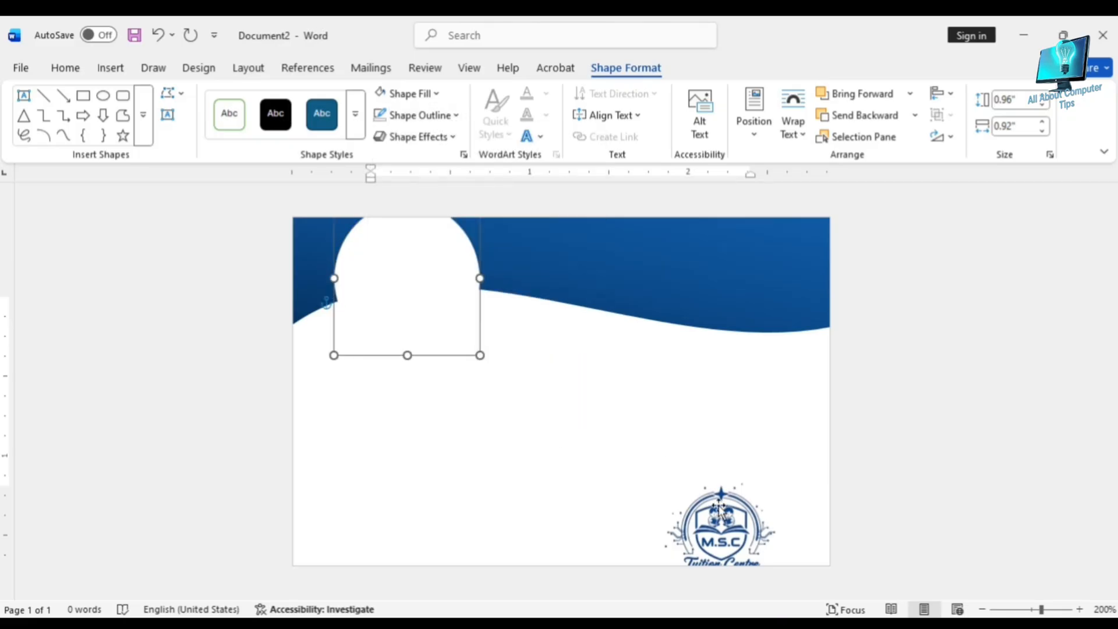
# Step: Place the M.S.C Tuition Centre logo on the white circle and bring it in front of the circle
pyautogui.moveTo(721, 510); pyautogui.dragTo(425, 270)
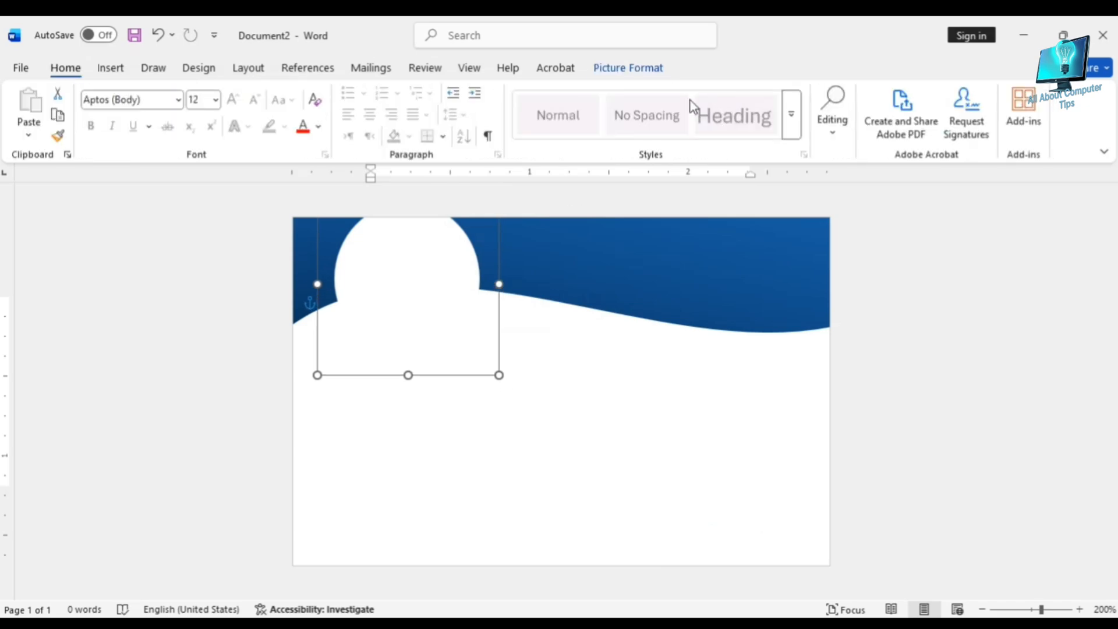
pyautogui.click(627, 68)
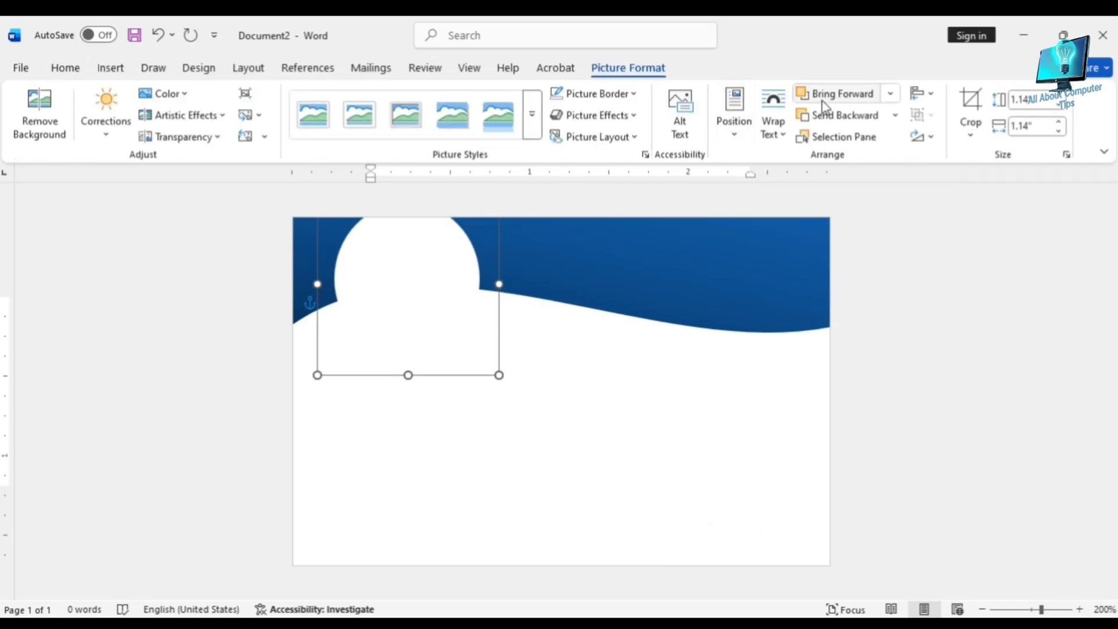
pyautogui.click(856, 95)
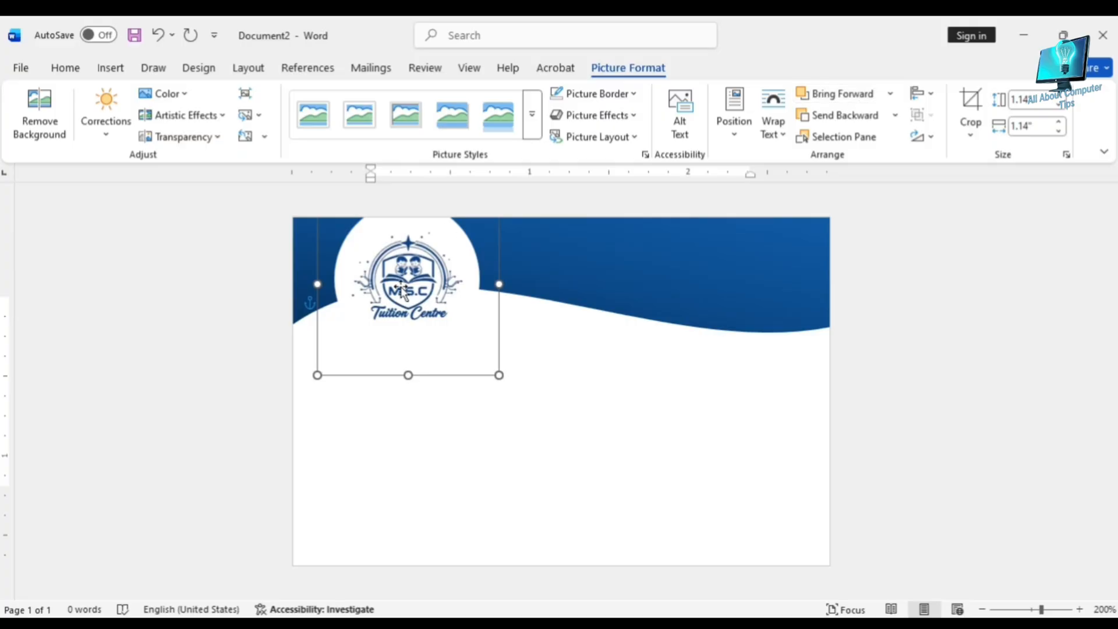
pyautogui.moveTo(403, 286); pyautogui.dragTo(403, 278)
pyautogui.click(434, 404)
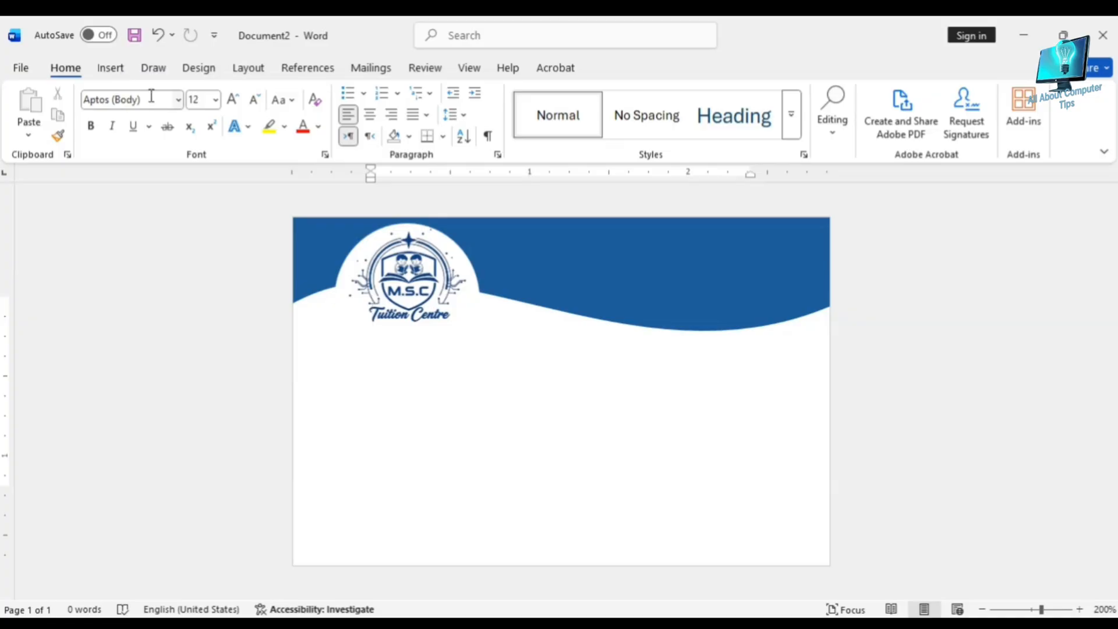
# Step: Draw a rectangle about 0.92 inches high and 0.75 inches wide below the wave, in the right part of the page
pyautogui.click(118, 71)
pyautogui.click(229, 97)
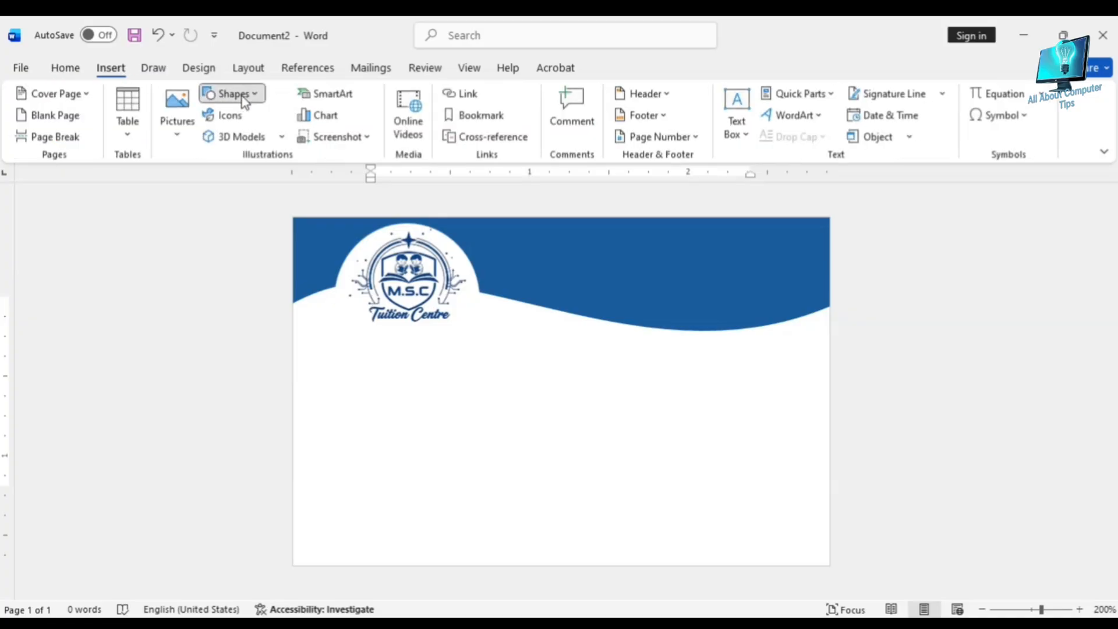
pyautogui.click(276, 138)
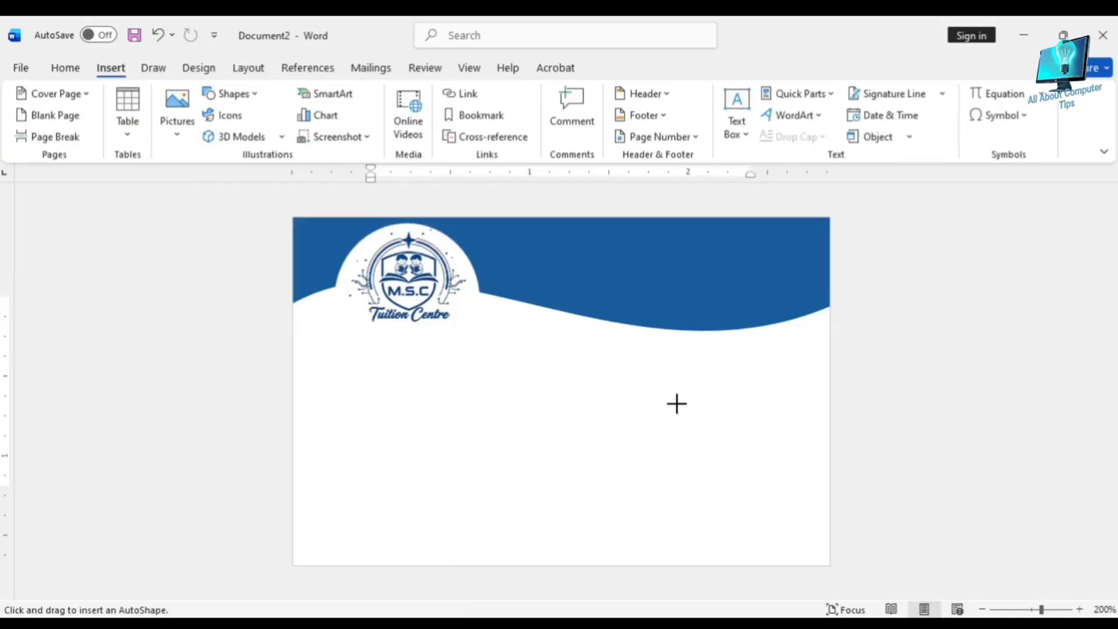
pyautogui.moveTo(682, 385)
pyautogui.mouseDown()
pyautogui.moveTo(736, 415)
pyautogui.moveTo(797, 528)
pyautogui.mouseUp()
pyautogui.moveTo(767, 494); pyautogui.dragTo(759, 492)
pyautogui.moveTo(669, 451); pyautogui.dragTo(664, 451)
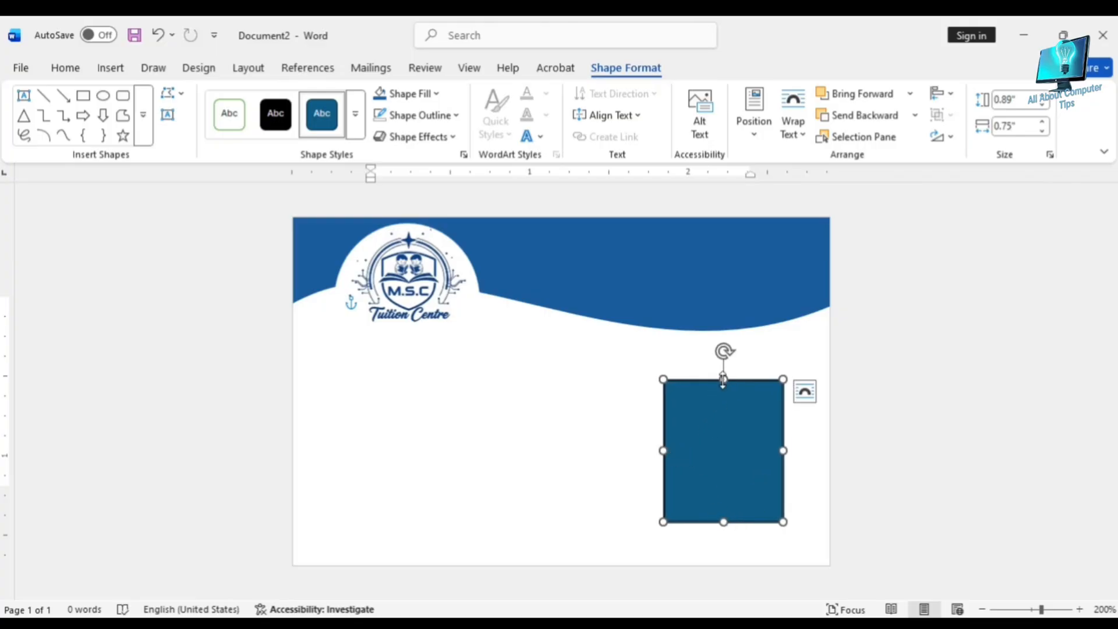
pyautogui.moveTo(724, 379); pyautogui.dragTo(721, 375)
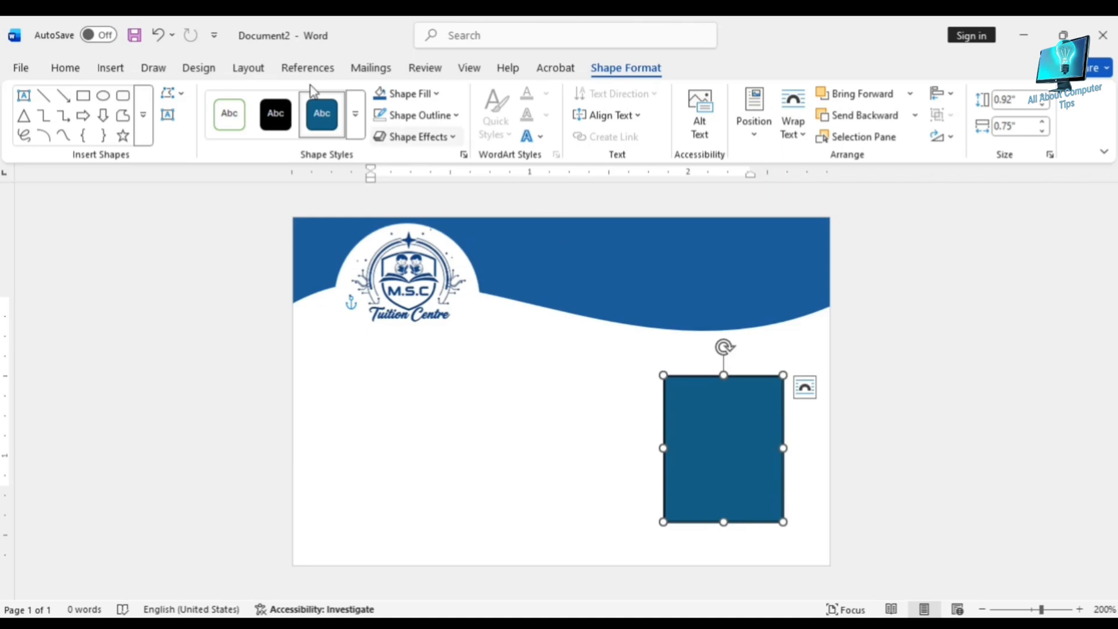
# Step: Remove the outline from the rectangle below the wave
pyautogui.click(583, 394)
pyautogui.click(718, 398)
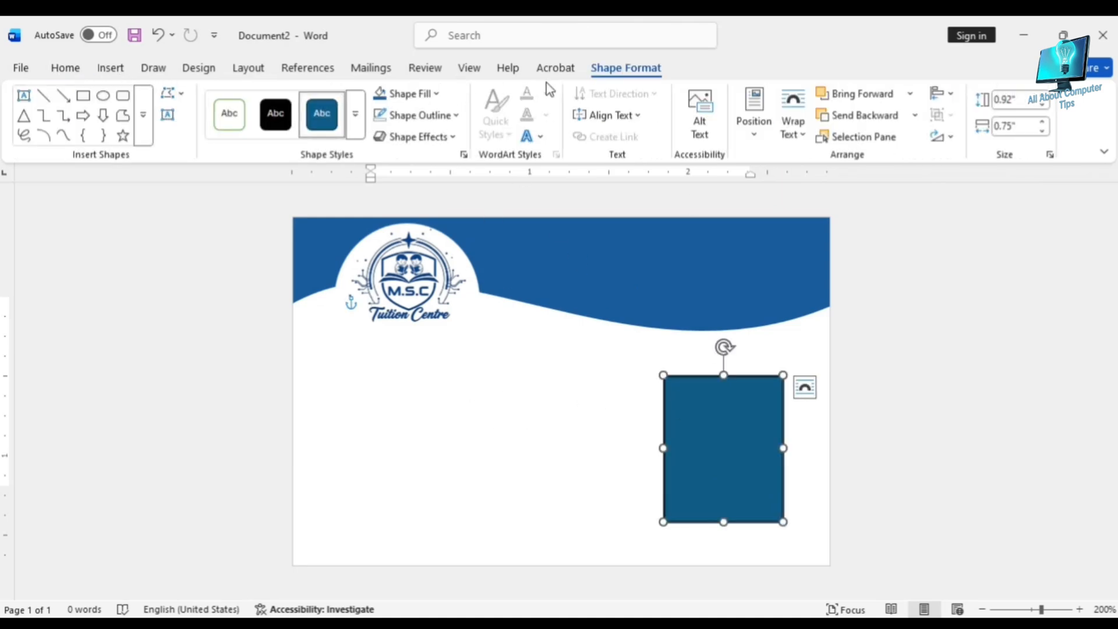
pyautogui.click(448, 116)
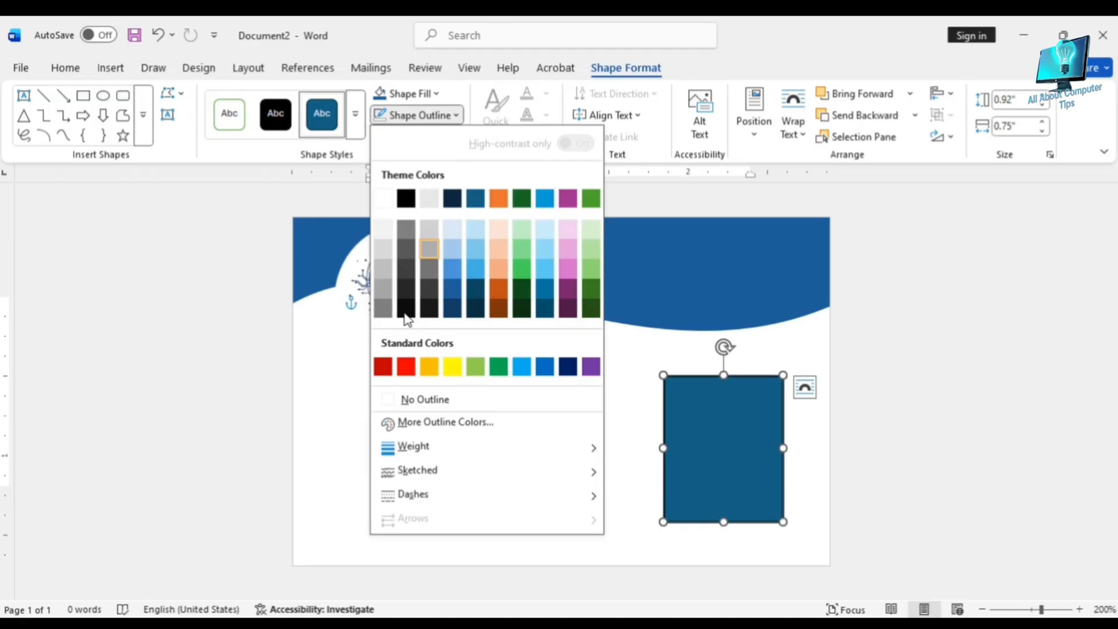
pyautogui.click(424, 399)
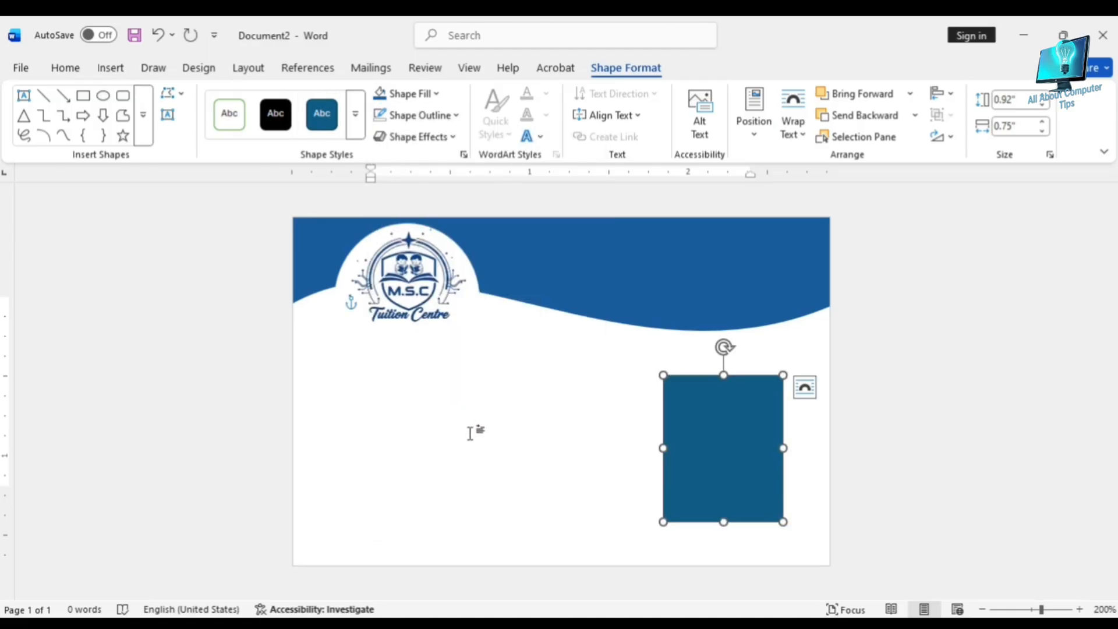
# Step: Shift the rectangle slightly up and toward the page's right edge, enlarging it a little
pyautogui.click(471, 434)
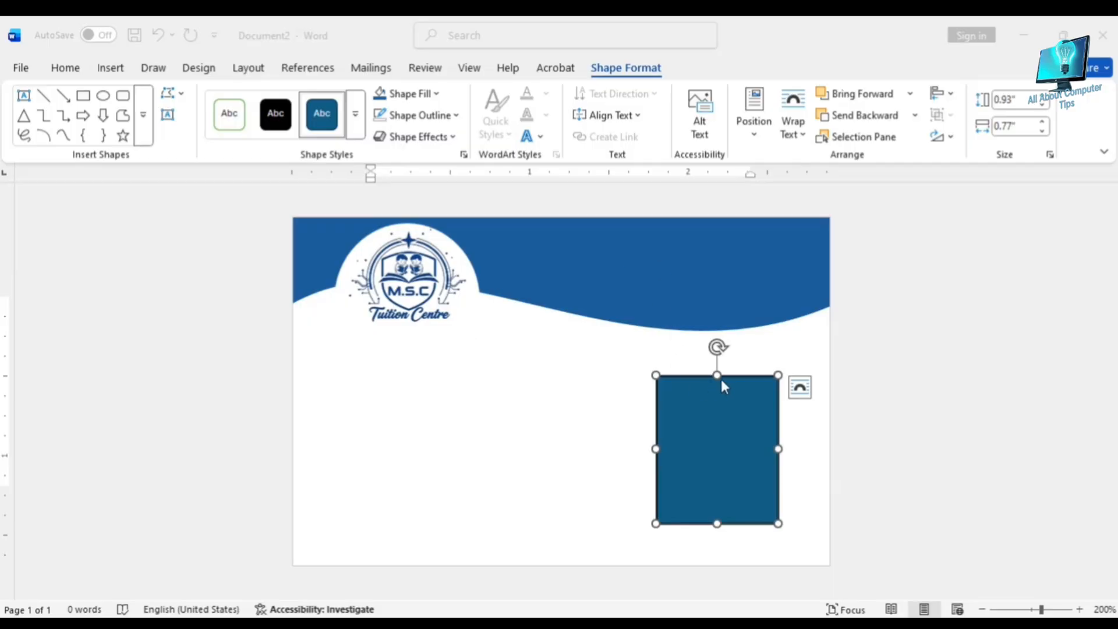
pyautogui.click(717, 400)
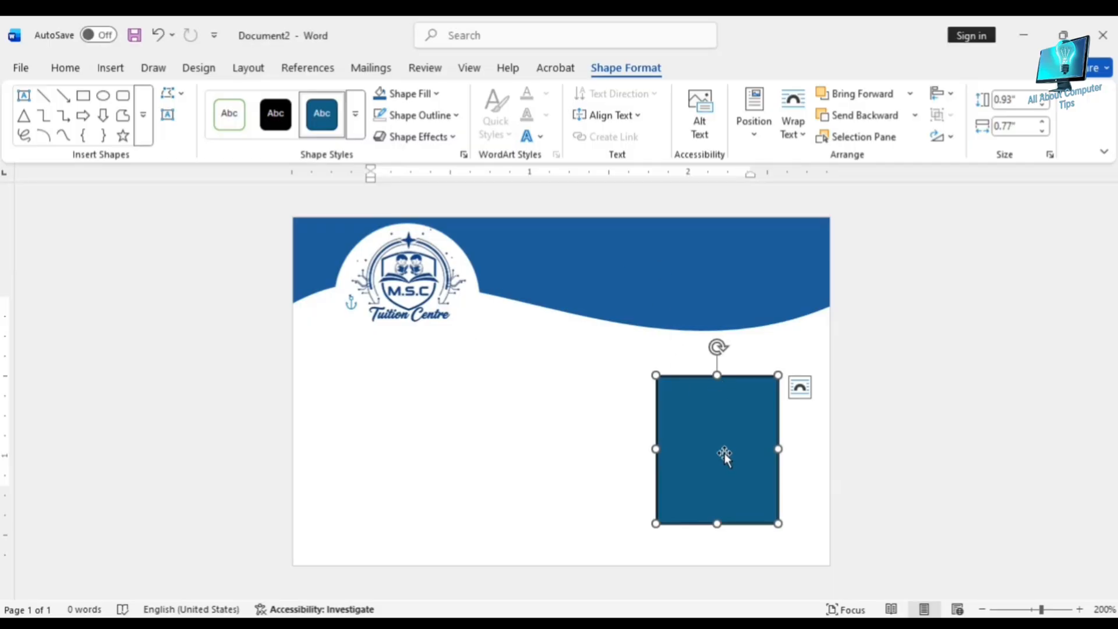
pyautogui.moveTo(724, 454); pyautogui.dragTo(736, 439)
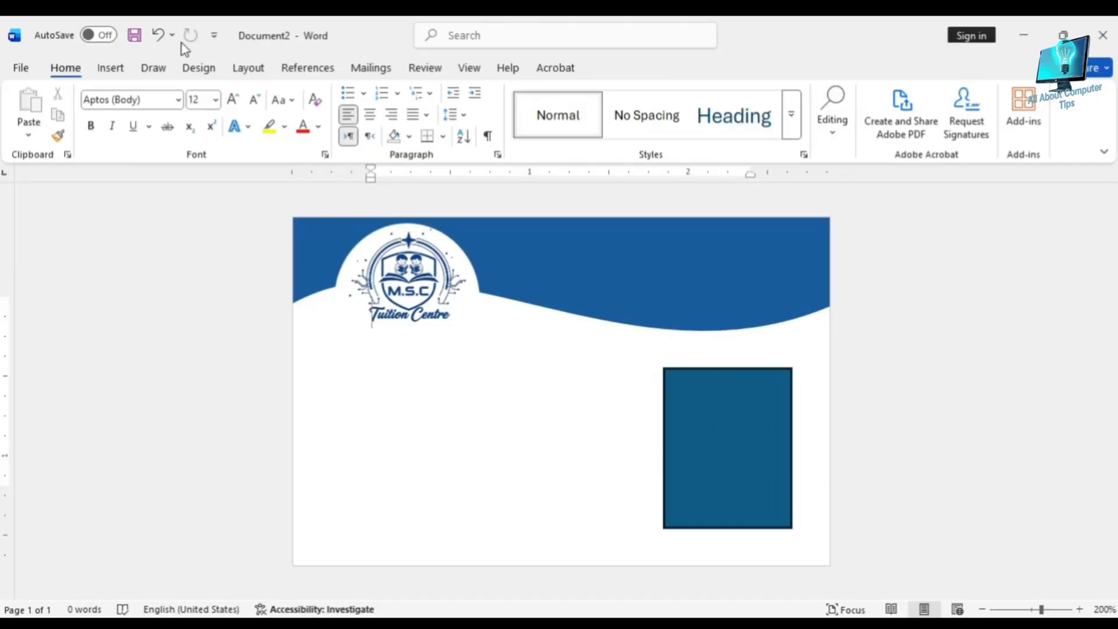
# Step: Insert the portrait picture WhatsApp_Image_2025-12-12_at_11.05.13_PM-removebg-preview from the Downloads folder
pyautogui.click(110, 68)
pyautogui.click(186, 111)
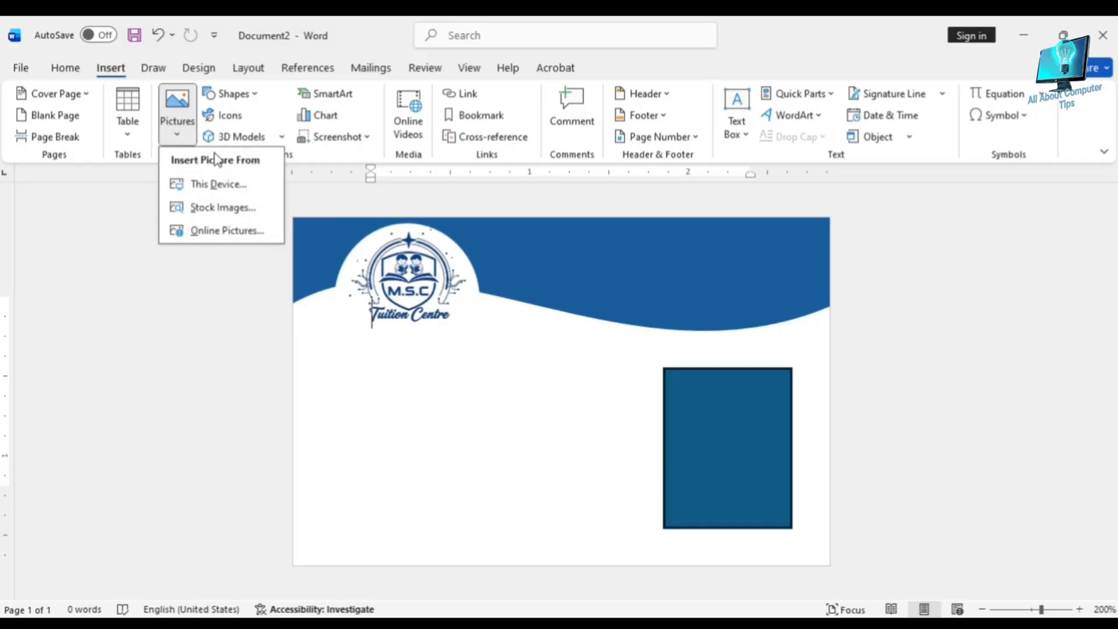
pyautogui.click(225, 184)
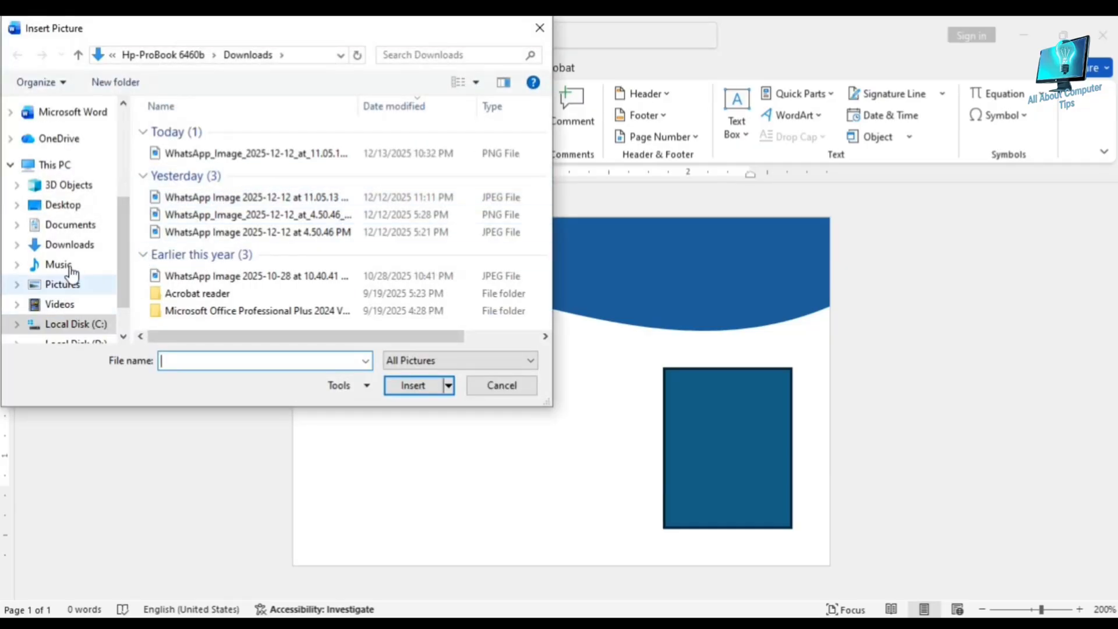
pyautogui.click(70, 225)
pyautogui.click(80, 251)
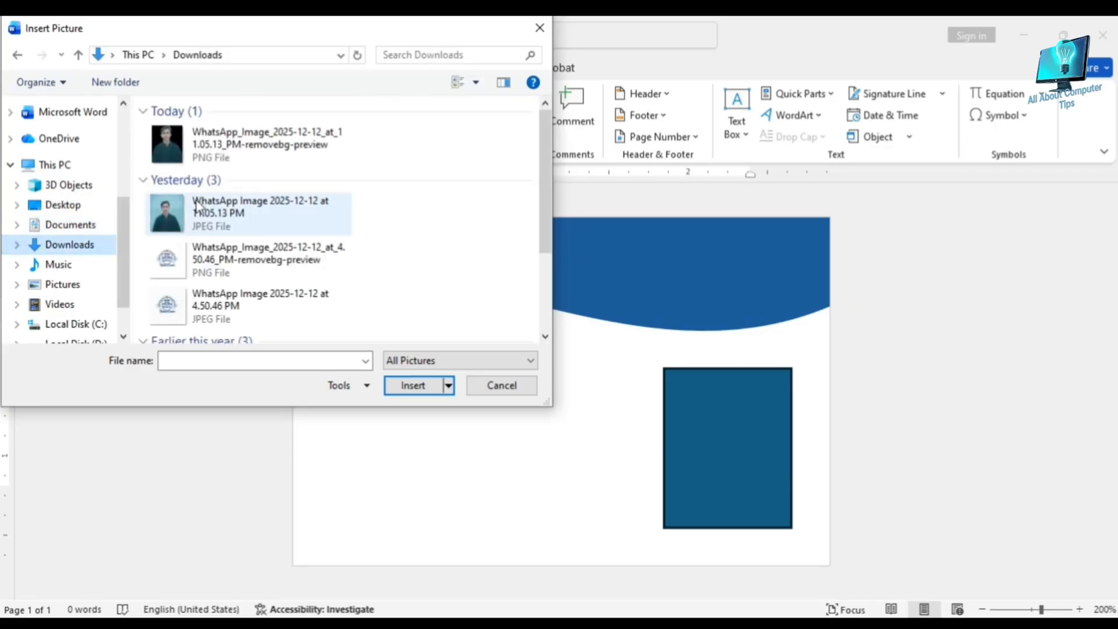
pyautogui.click(220, 158)
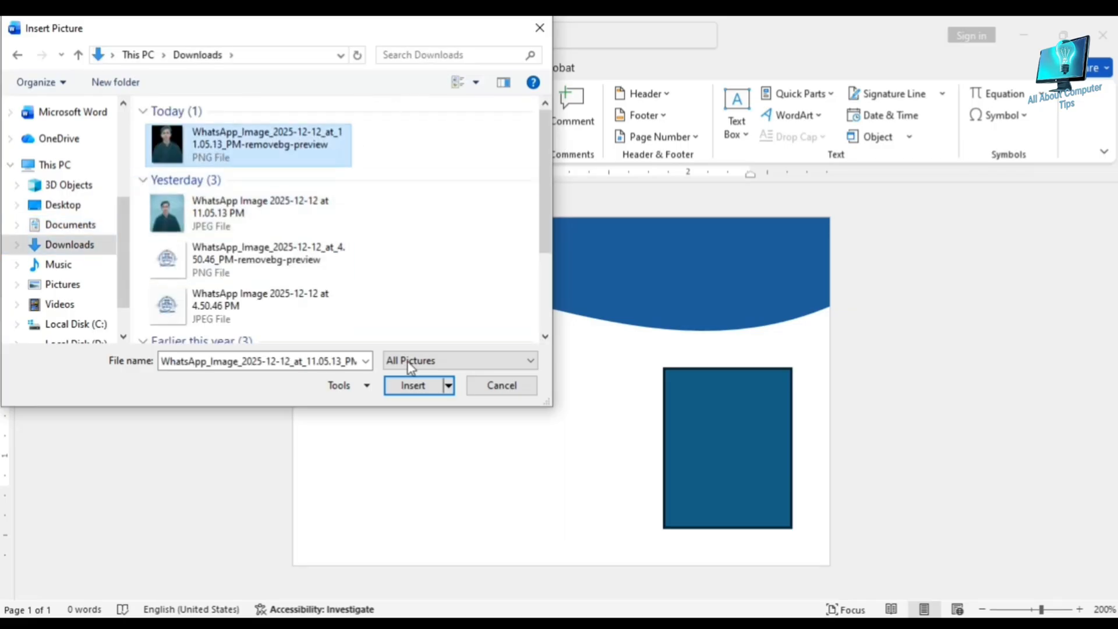
pyautogui.click(415, 386)
# Step: Set the portrait picture's text wrapping to in front of text so it can be moved freely
pyautogui.moveTo(489, 409); pyautogui.dragTo(535, 496)
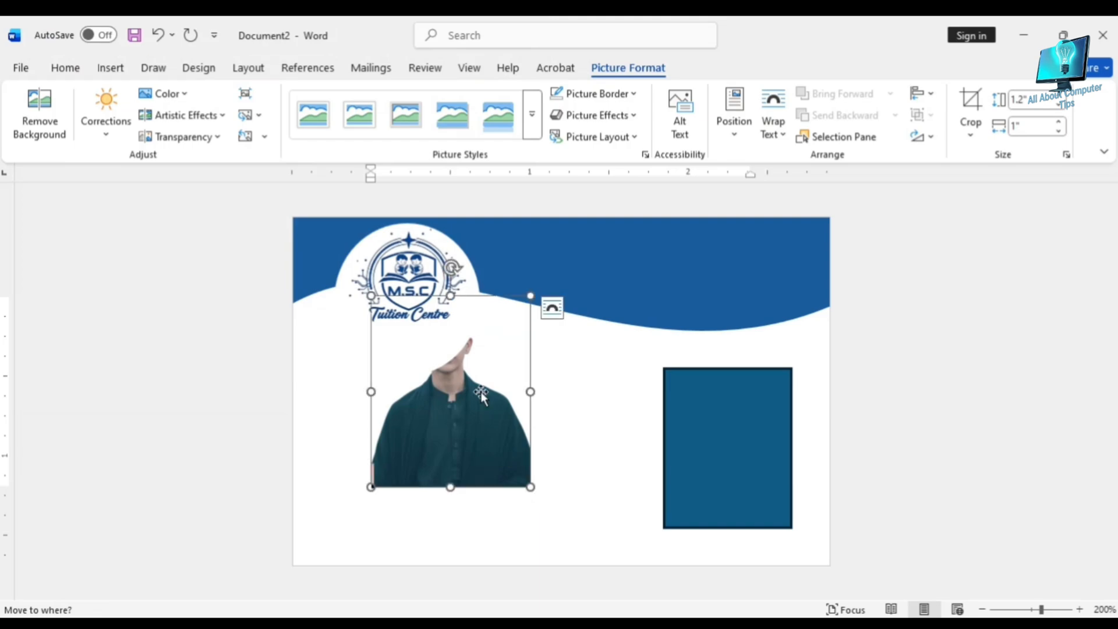
pyautogui.click(773, 113)
pyautogui.click(809, 303)
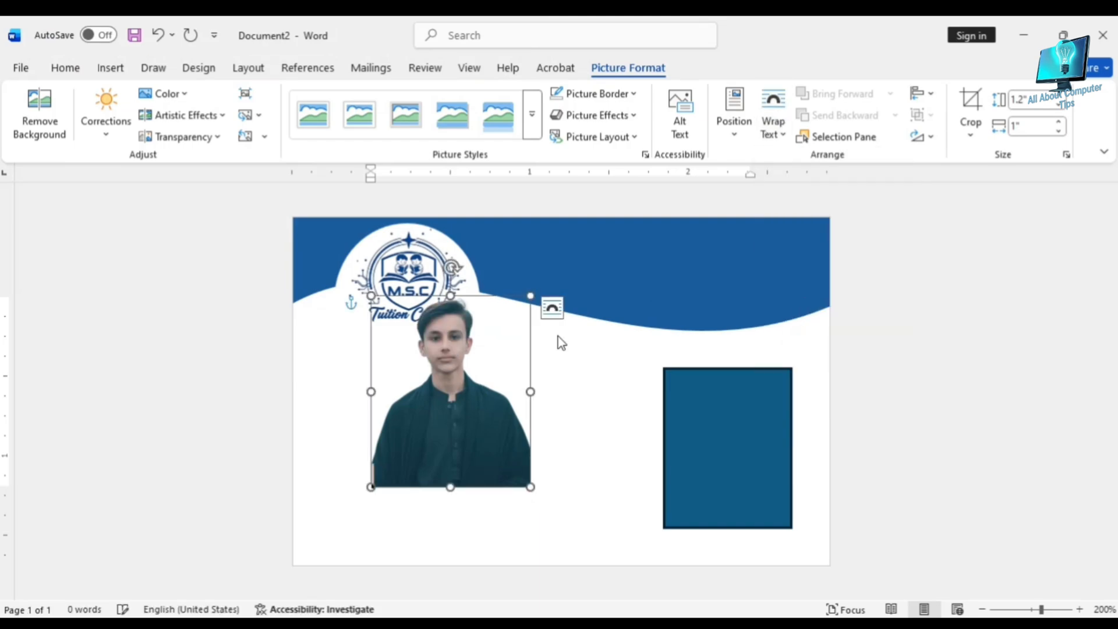
# Step: Place the portrait over the rectangle below the wave and shrink it to about 0.95 inches high and 0.79 inches wide
pyautogui.moveTo(463, 377); pyautogui.dragTo(564, 444)
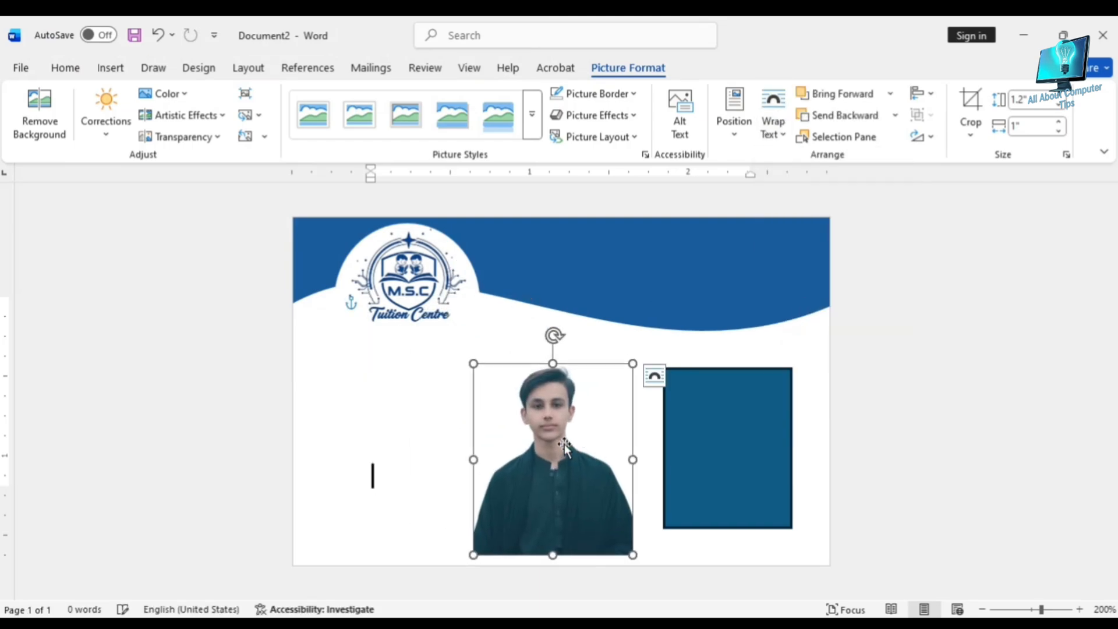
pyautogui.moveTo(633, 560); pyautogui.dragTo(736, 494)
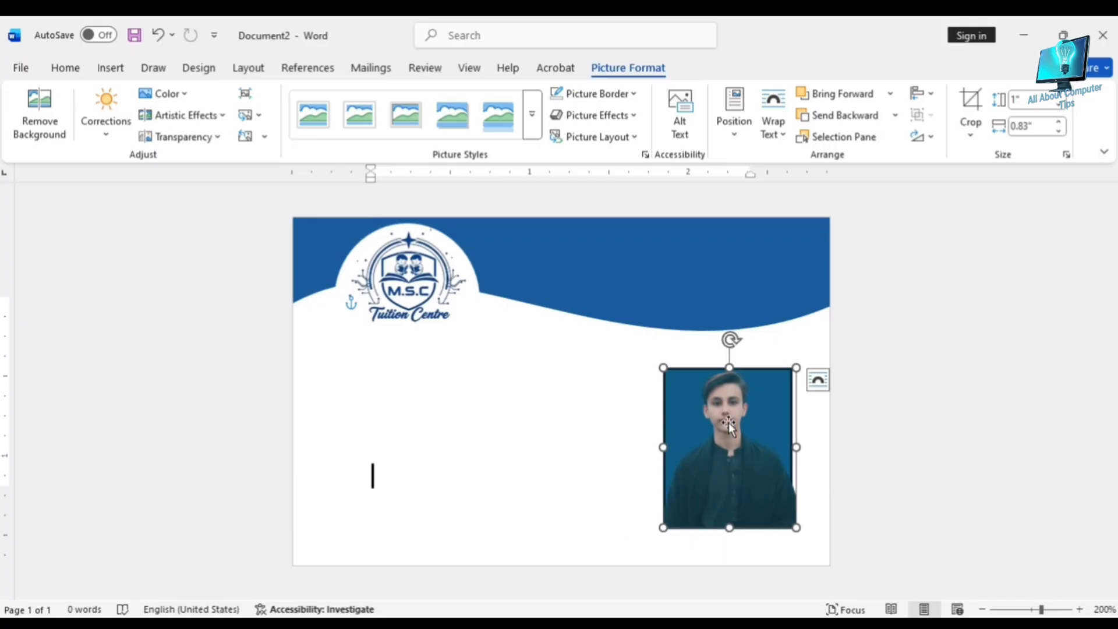
pyautogui.moveTo(797, 528); pyautogui.dragTo(795, 529)
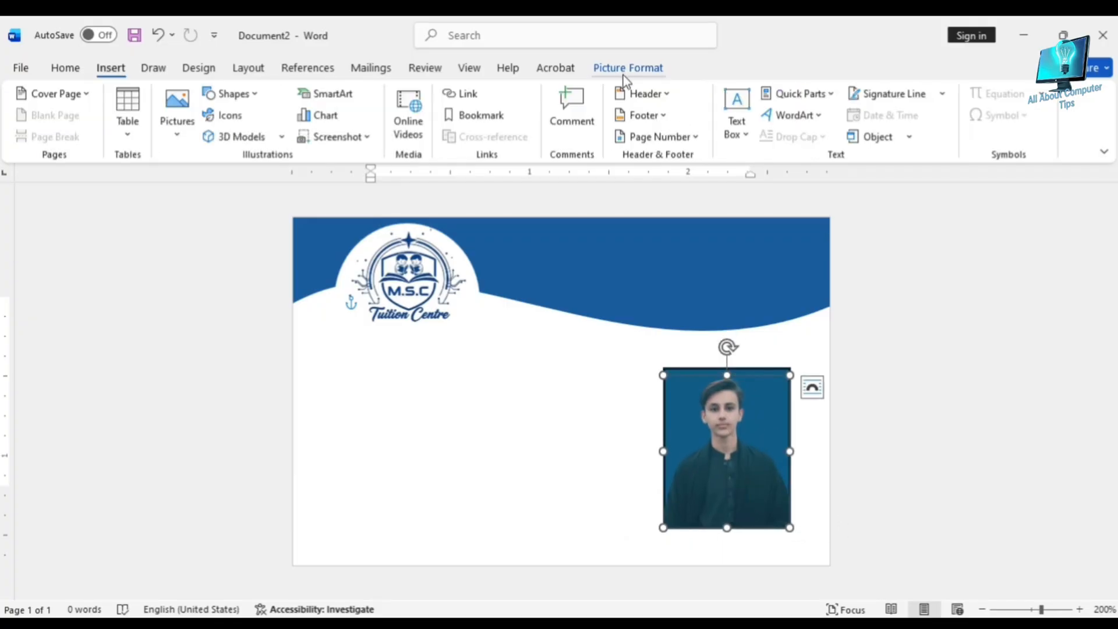
# Step: Crop the portrait slightly along its right and lower edges to fit within the rectangle
pyautogui.click(622, 78)
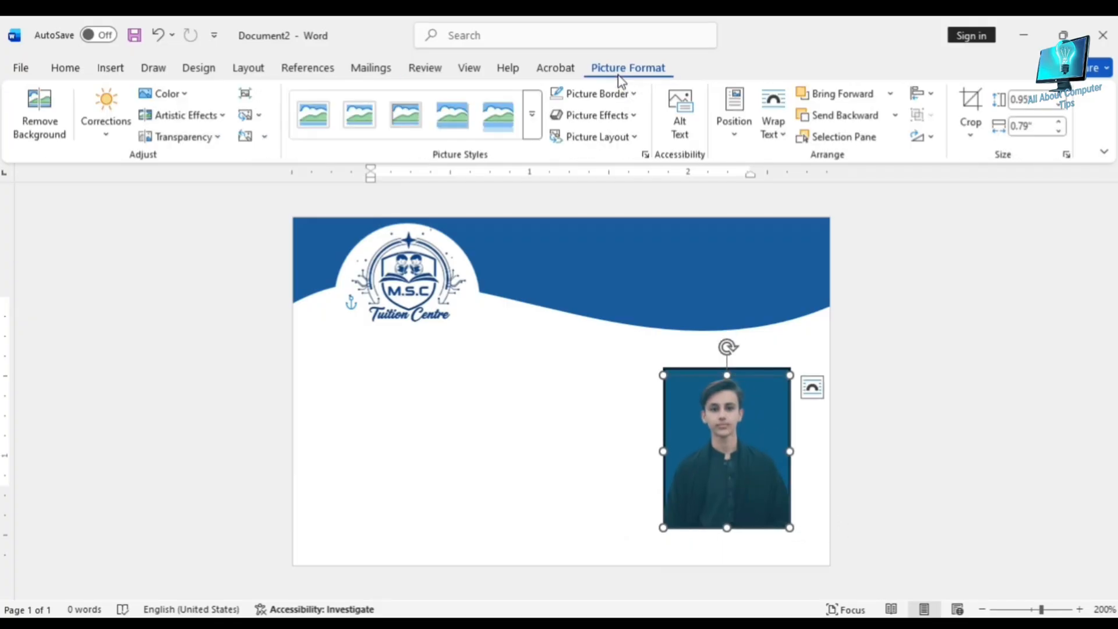
pyautogui.click(971, 114)
pyautogui.moveTo(788, 452); pyautogui.dragTo(776, 455)
pyautogui.moveTo(723, 529); pyautogui.dragTo(721, 515)
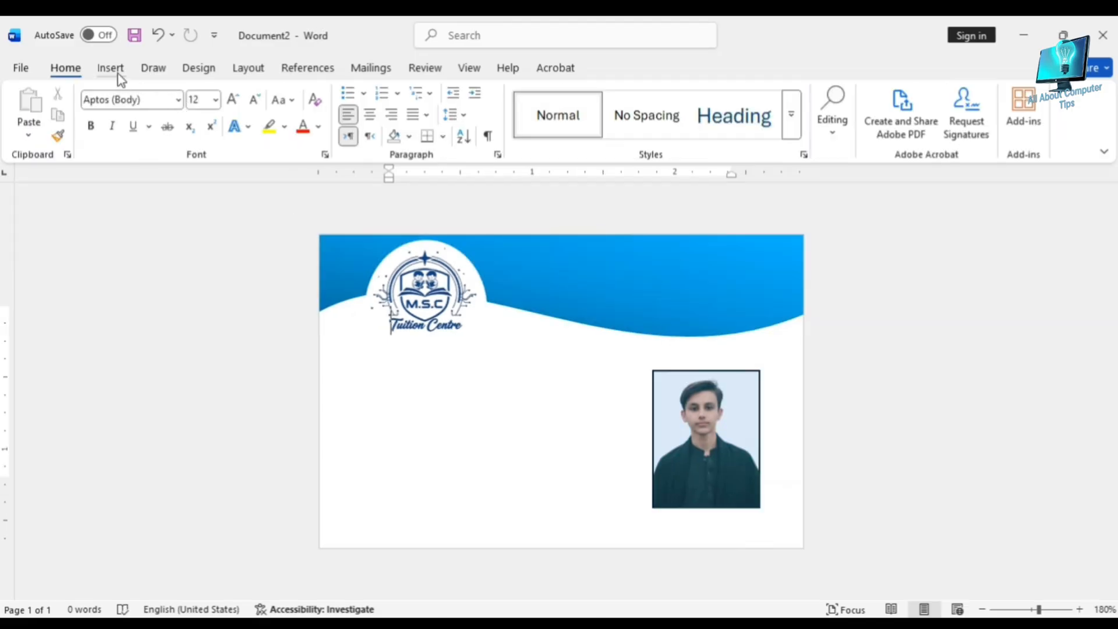
# Step: Draw a rectangle strip about 0.3 inches high and 3.43 inches wide across the full width of the card's lower edge
pyautogui.click(110, 67)
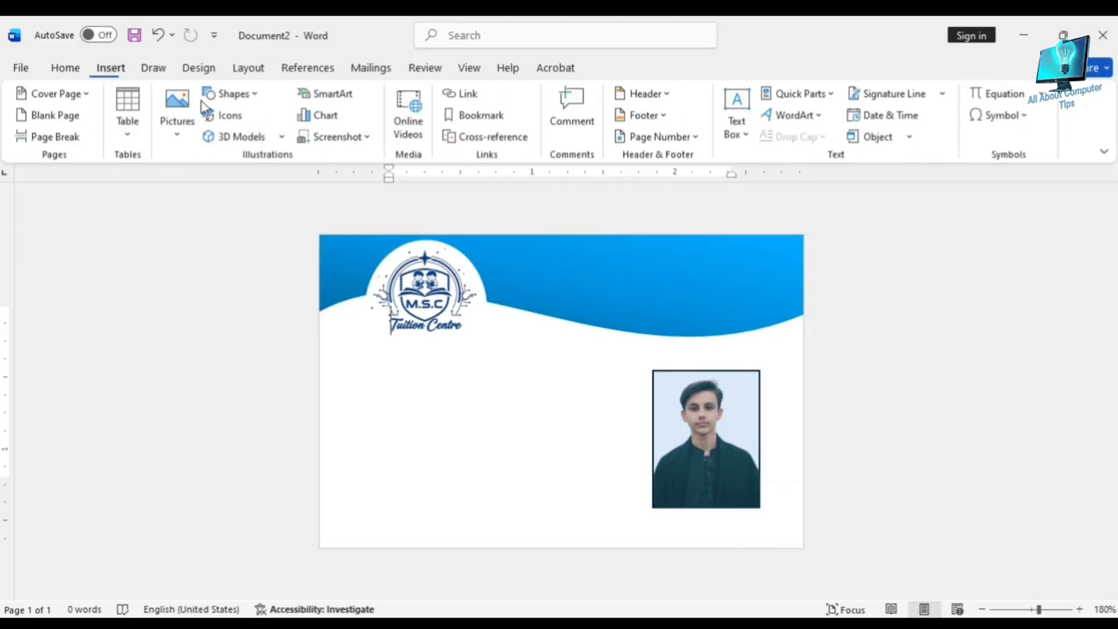
pyautogui.click(246, 97)
pyautogui.click(269, 138)
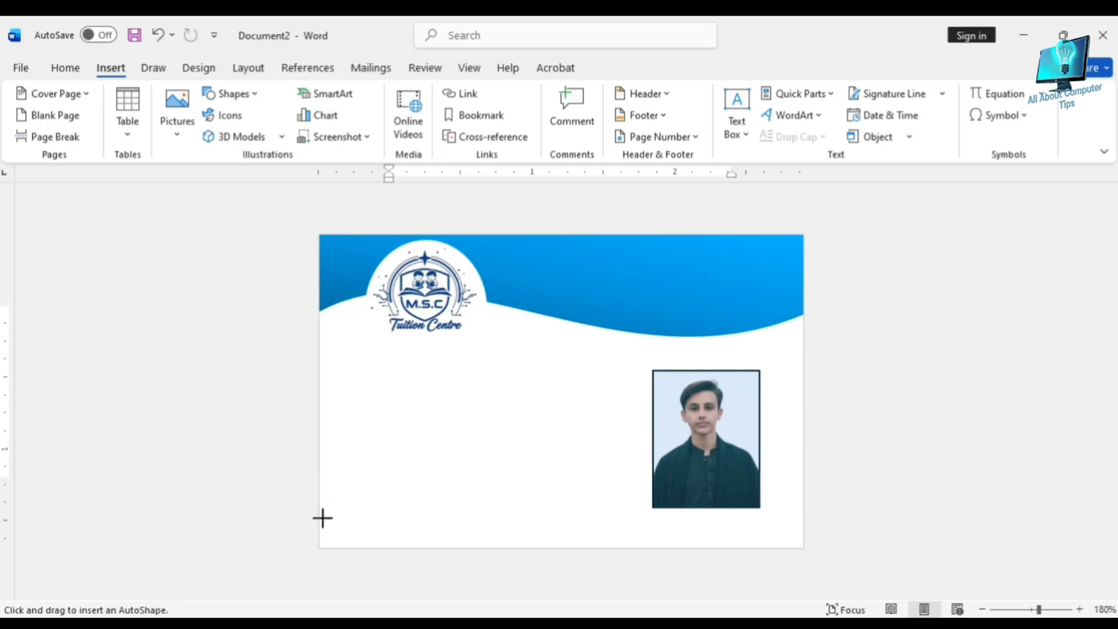
pyautogui.moveTo(320, 511); pyautogui.dragTo(614, 560)
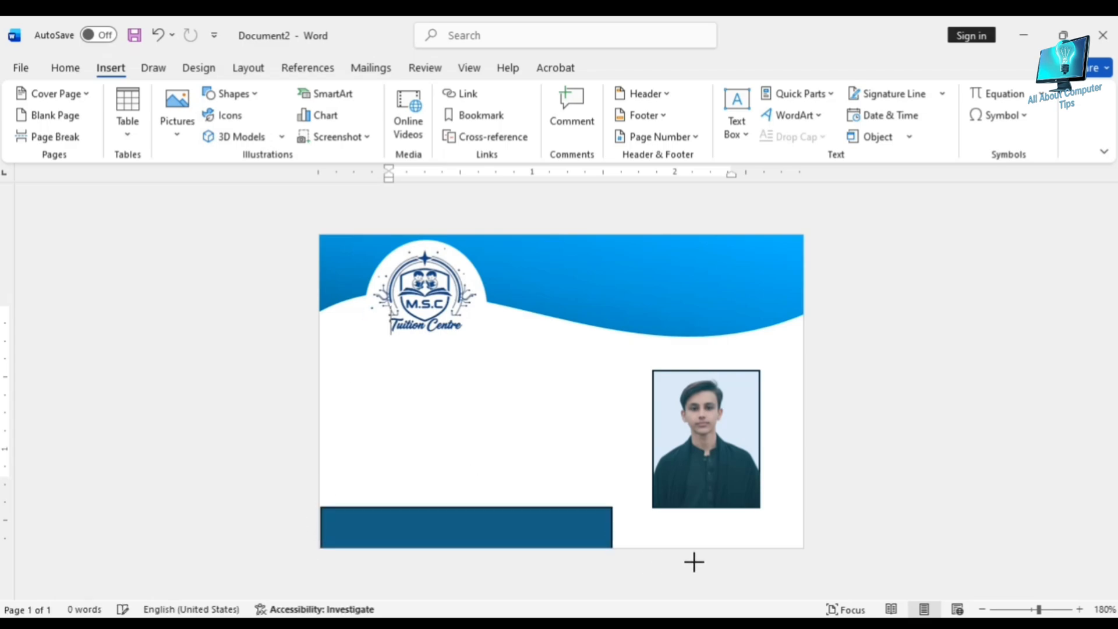
pyautogui.click(594, 535)
pyautogui.moveTo(612, 534); pyautogui.dragTo(803, 543)
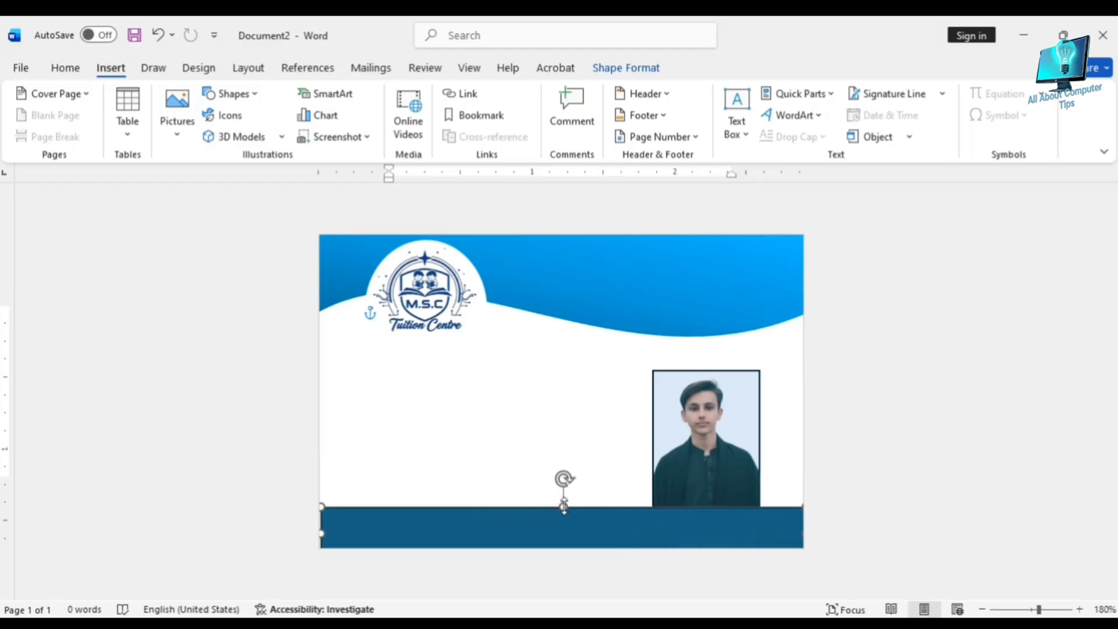
pyautogui.moveTo(564, 507); pyautogui.dragTo(569, 517)
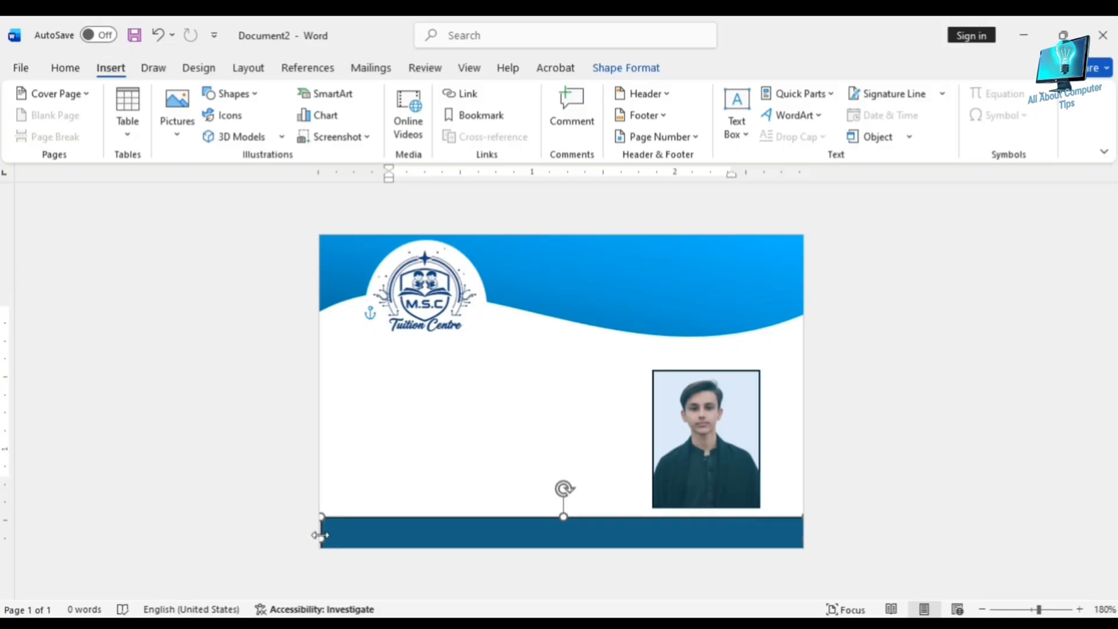
pyautogui.moveTo(320, 535); pyautogui.dragTo(312, 534)
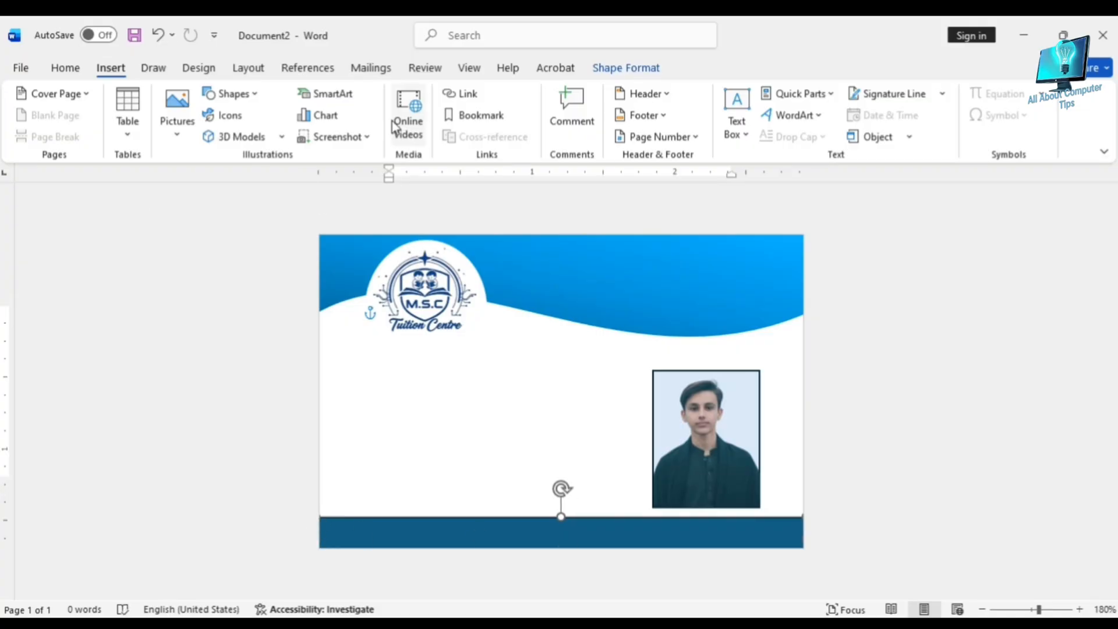
# Step: Fill the footer strip with the bright blue theme color and a dark-variation gradient that is darker toward the lower left
pyautogui.click(624, 65)
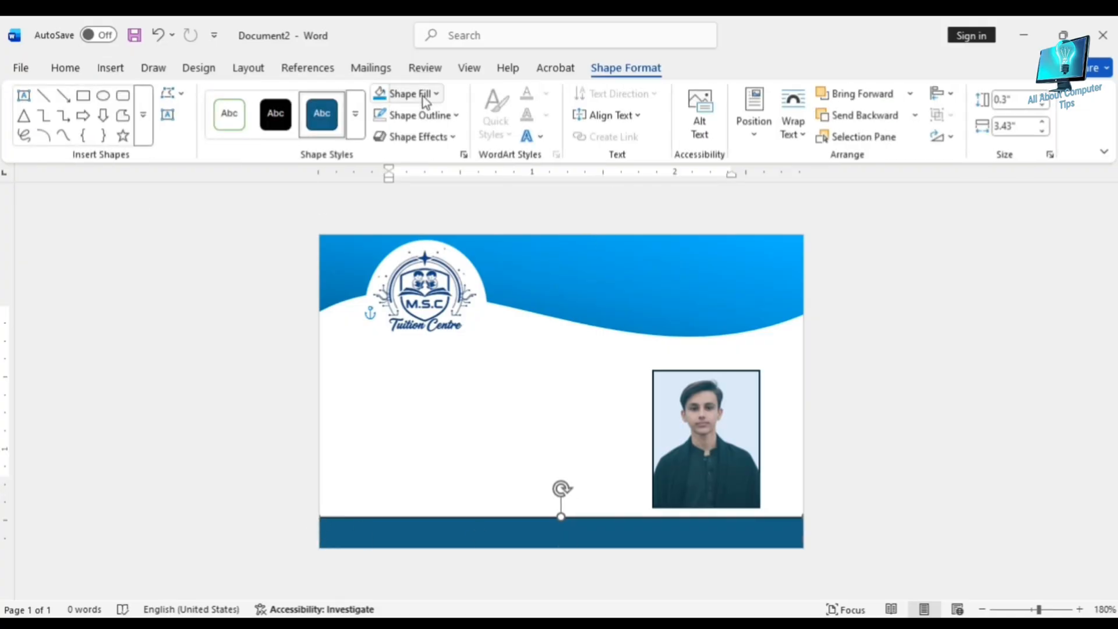
pyautogui.click(441, 96)
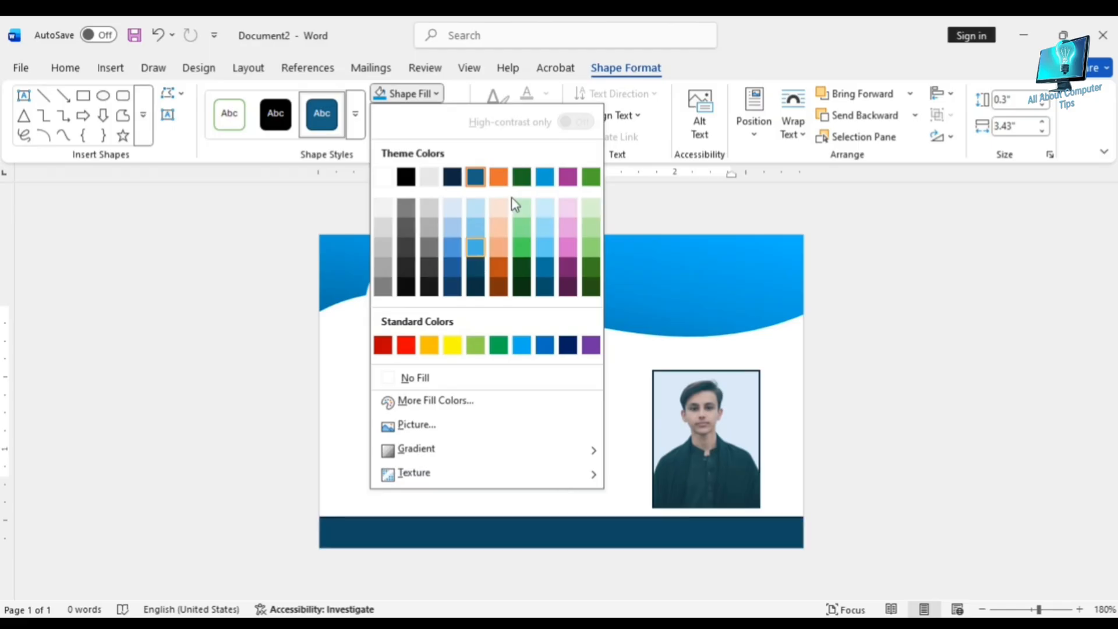
pyautogui.click(545, 177)
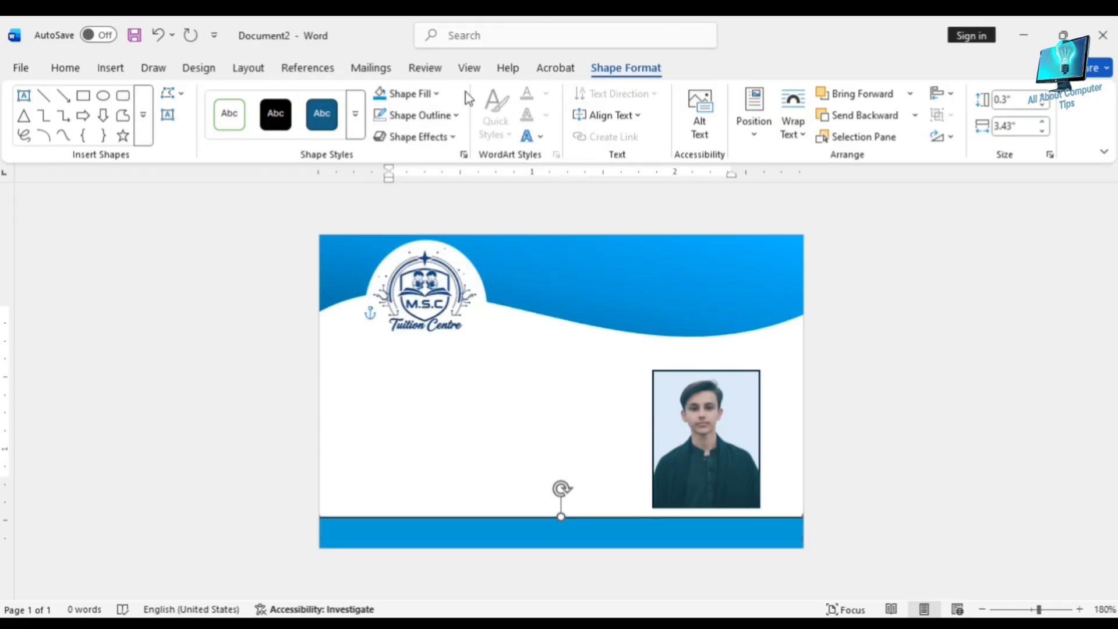
pyautogui.click(443, 95)
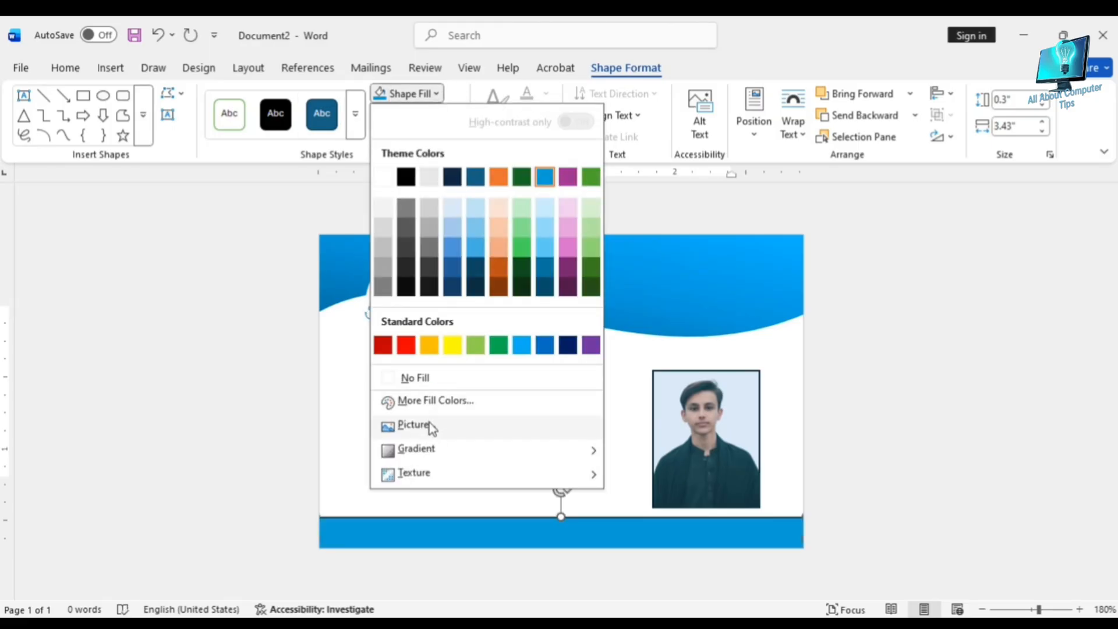
pyautogui.moveTo(433, 452)
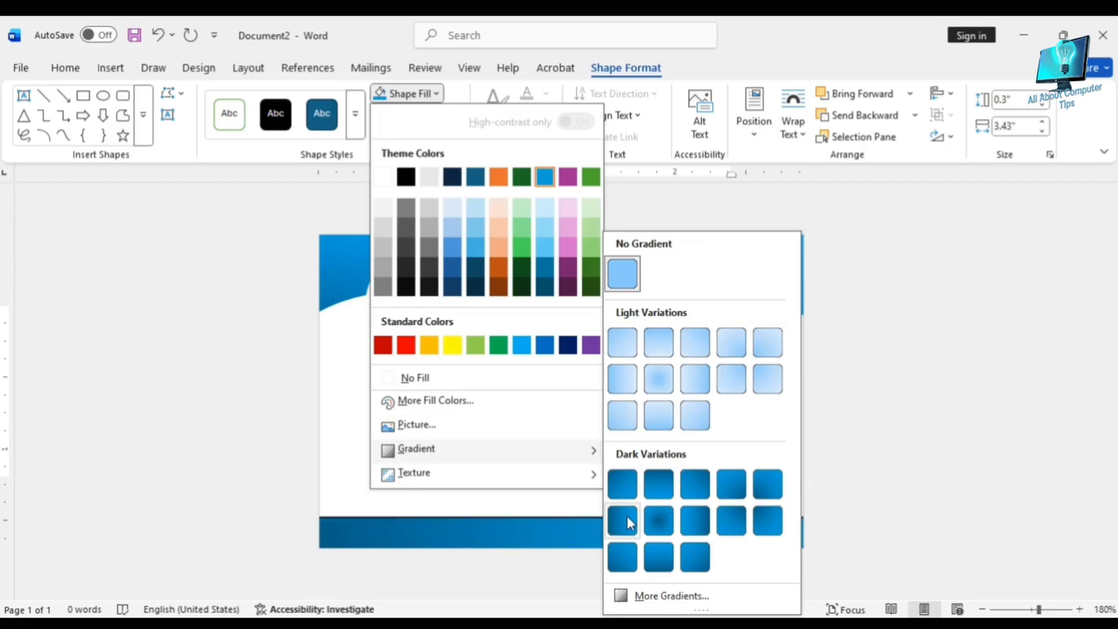
pyautogui.click(622, 563)
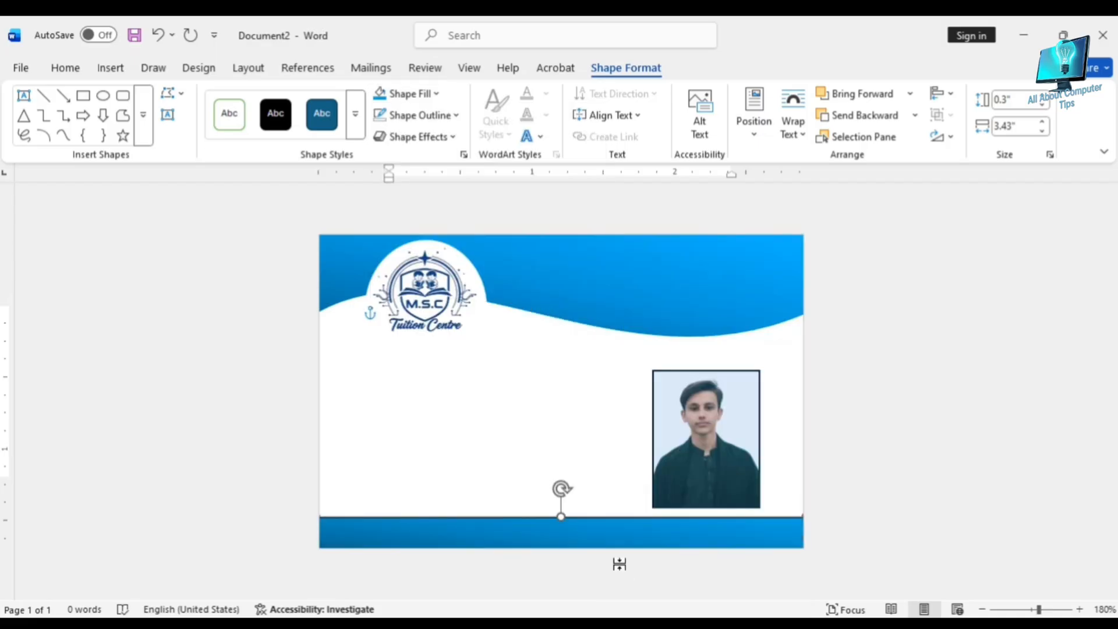
# Step: Remove the outline from the footer strip and deselect it
pyautogui.click(448, 115)
pyautogui.click(449, 410)
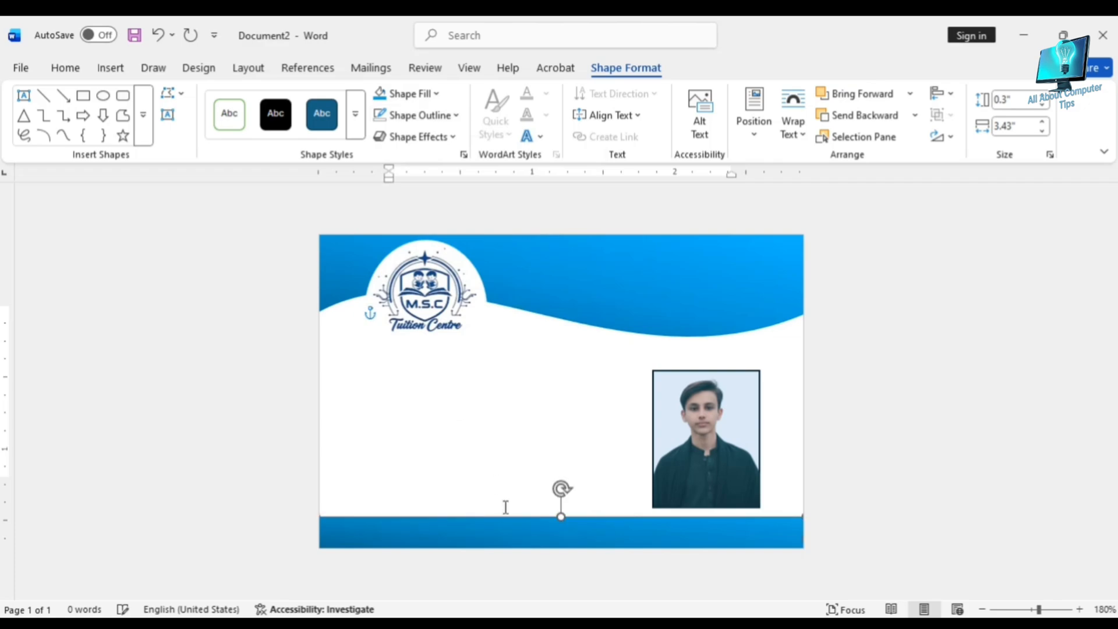
pyautogui.click(524, 486)
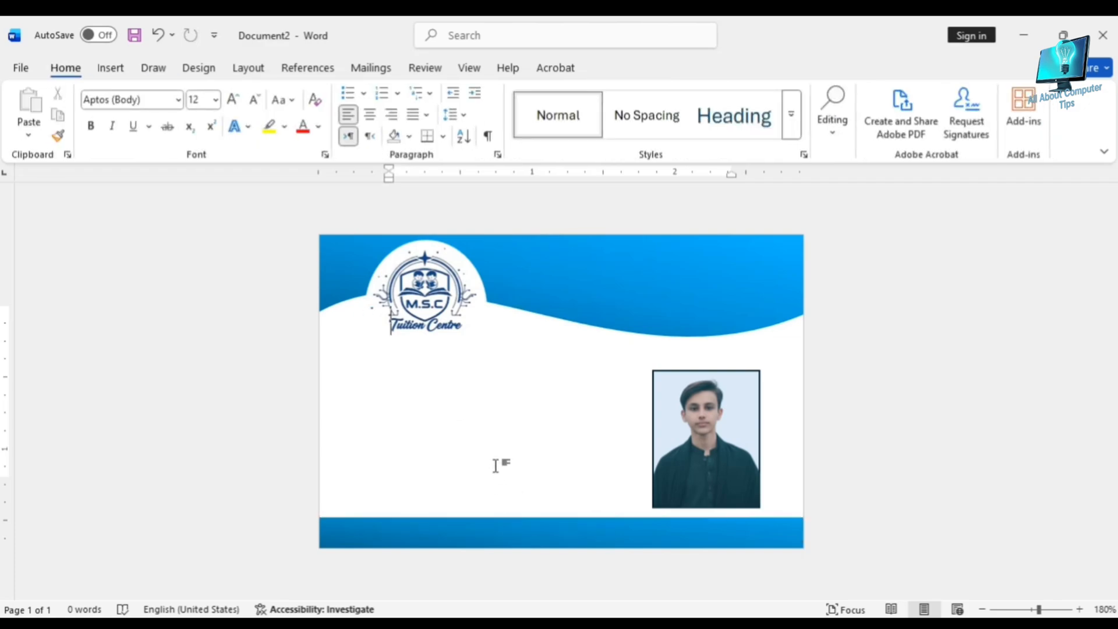
pyautogui.scroll(2, 525, 400)
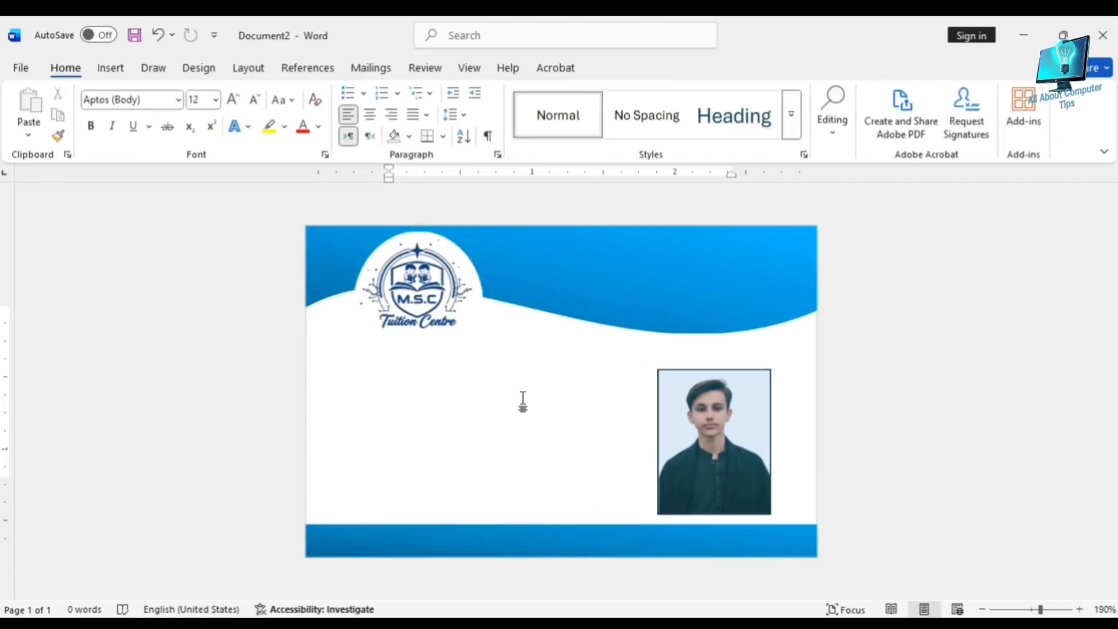
pyautogui.scroll(-3, 524, 401)
pyautogui.scroll(1, 524, 401)
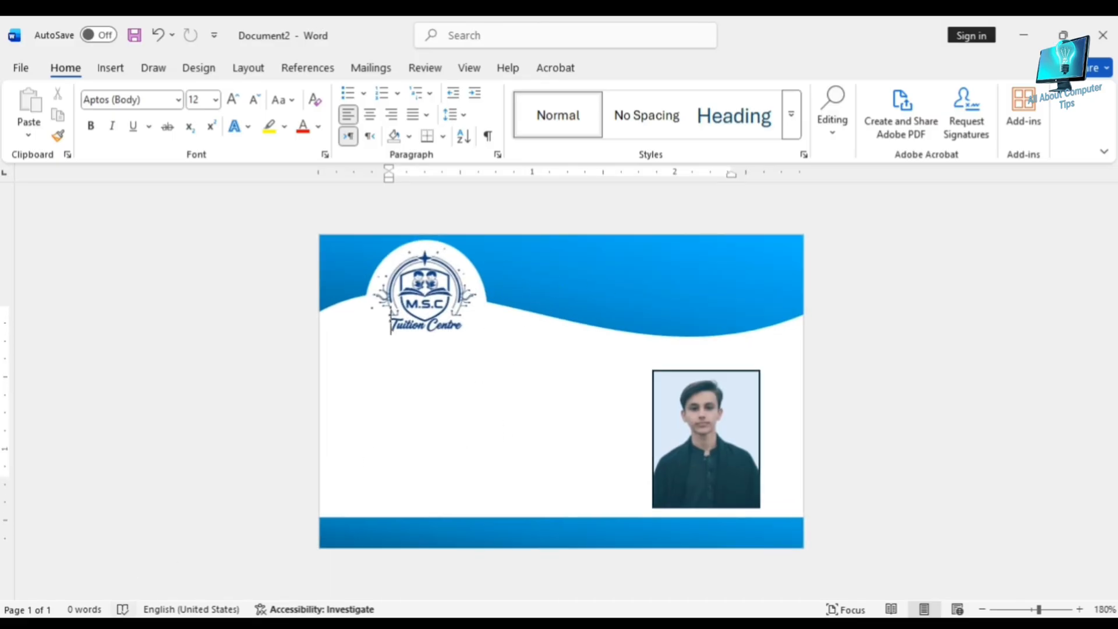
pyautogui.click(125, 625)
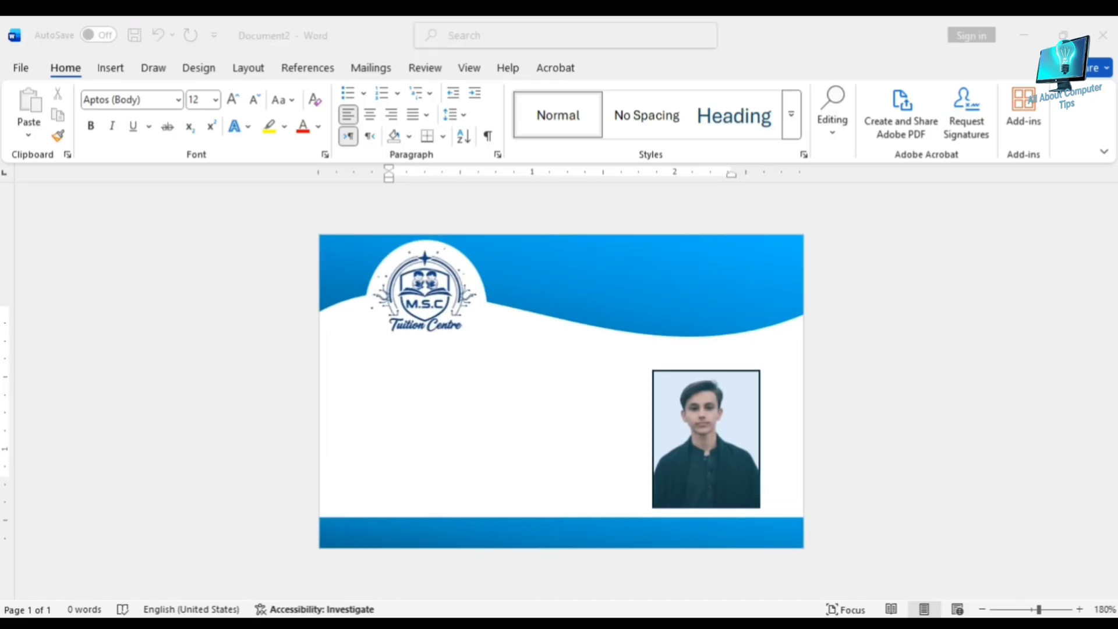
# Step: Insert black WordArt, move it up over the wave header, and reduce its box to about 0.74 inches high and 2 inches wide
pyautogui.click(115, 69)
pyautogui.click(812, 115)
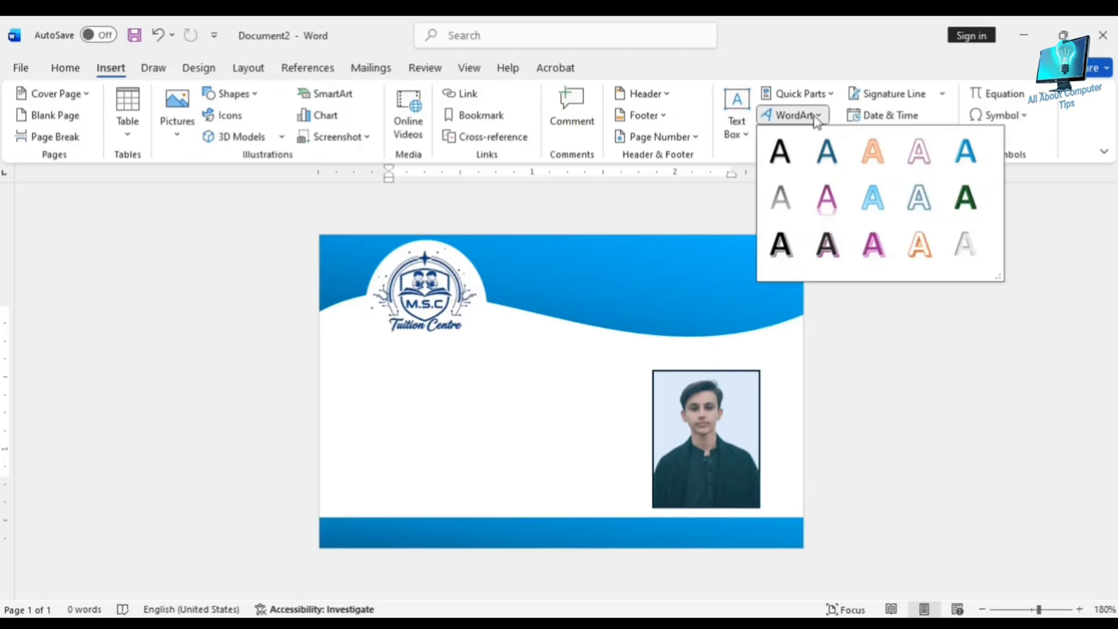
pyautogui.click(799, 149)
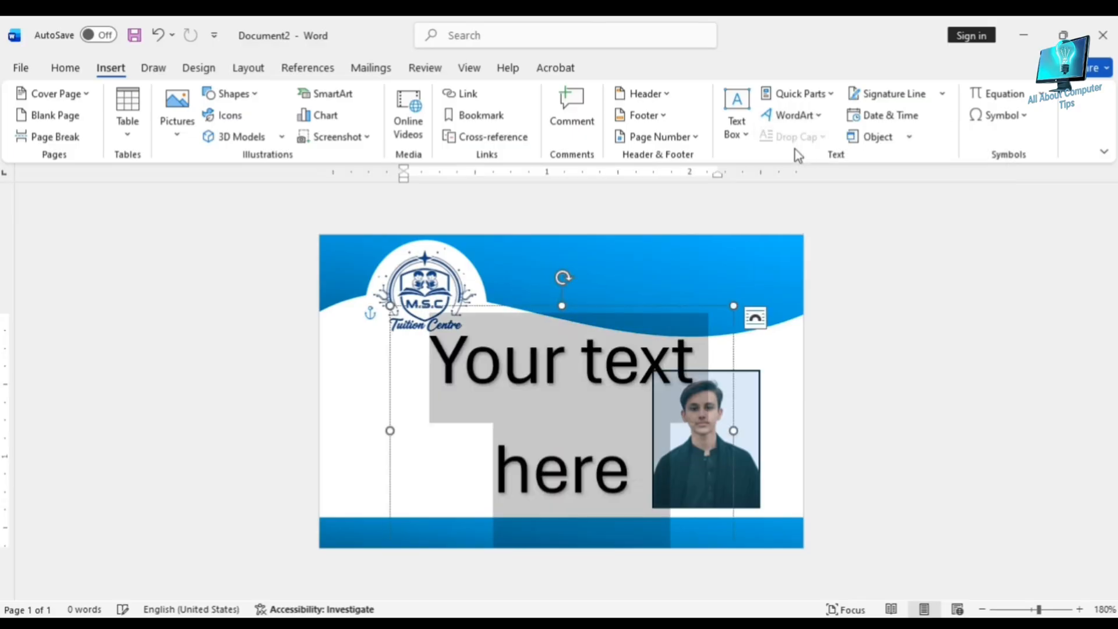
pyautogui.moveTo(586, 306); pyautogui.dragTo(602, 278)
pyautogui.moveTo(579, 523); pyautogui.dragTo(571, 383)
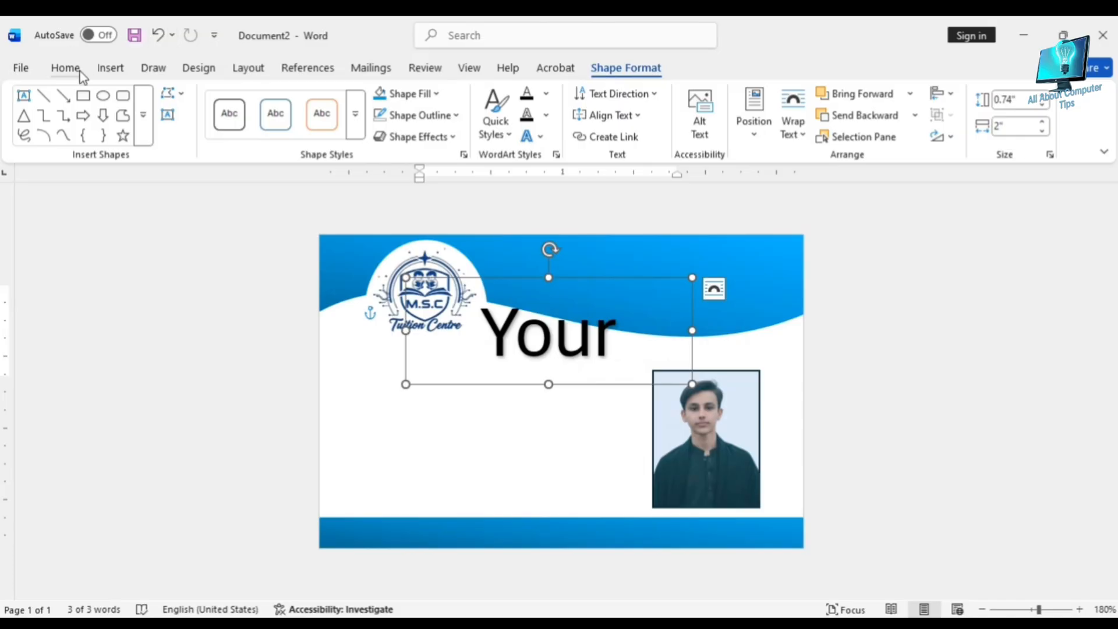
# Step: Set the WordArt's font size to 14 and replace its placeholder text with "M.S.C TUTION CENTER"
pyautogui.click(66, 68)
pyautogui.click(215, 99)
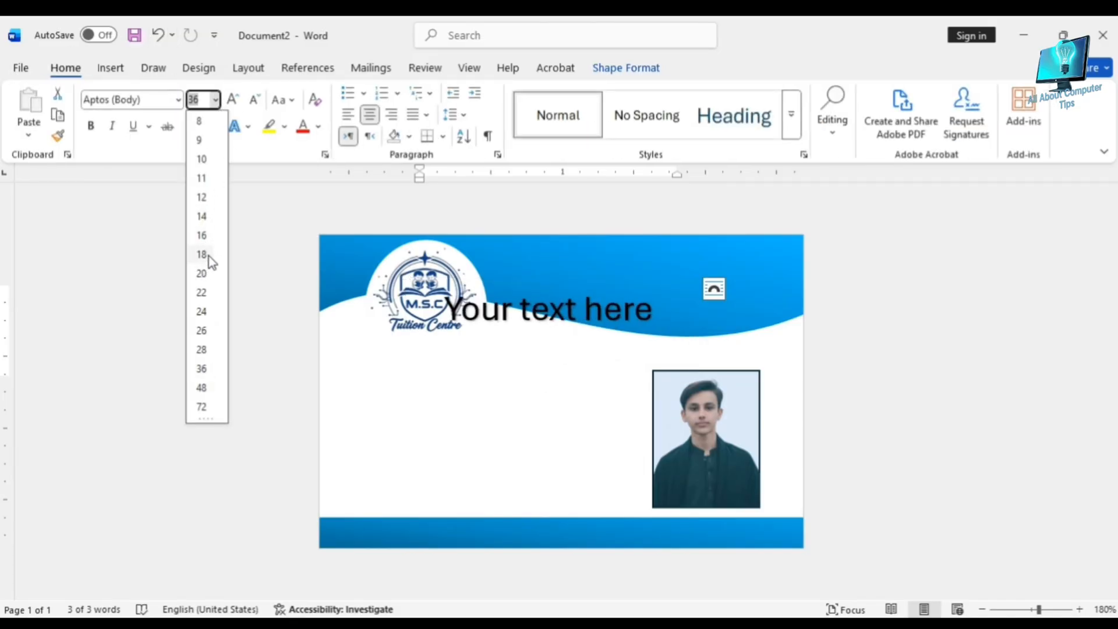
pyautogui.click(202, 216)
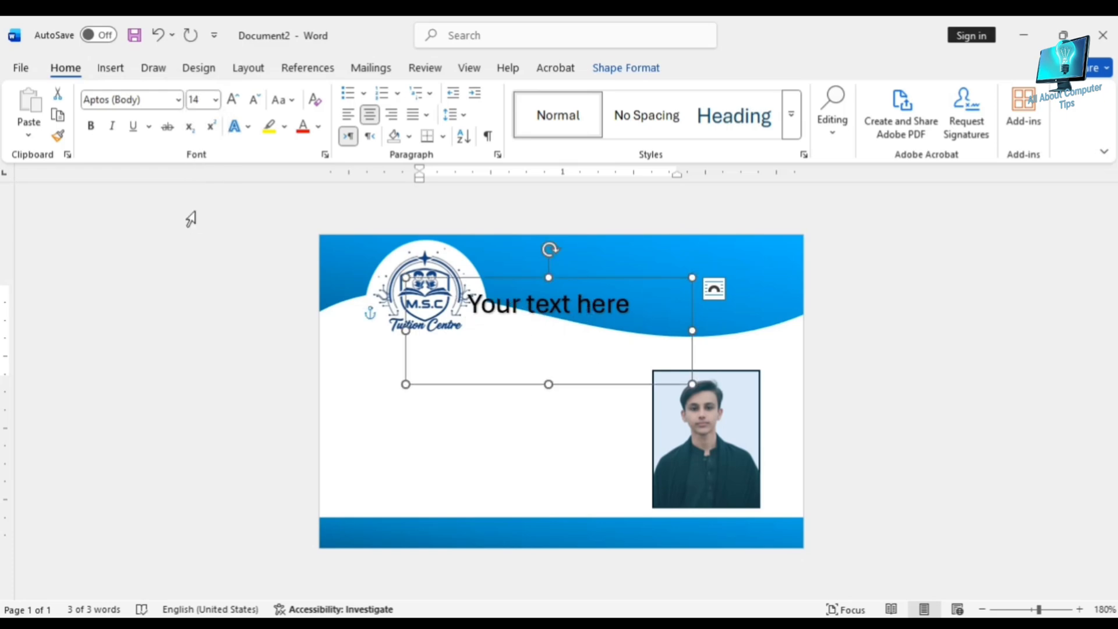
pyautogui.write('M.S.C')
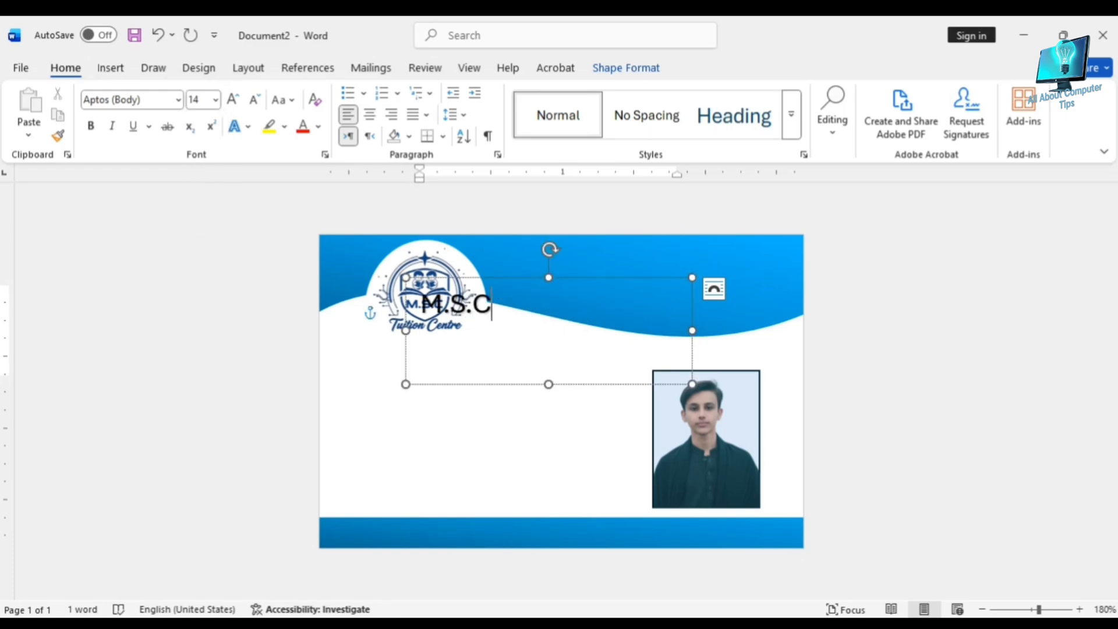
pyautogui.write(' TUTION CENTER')
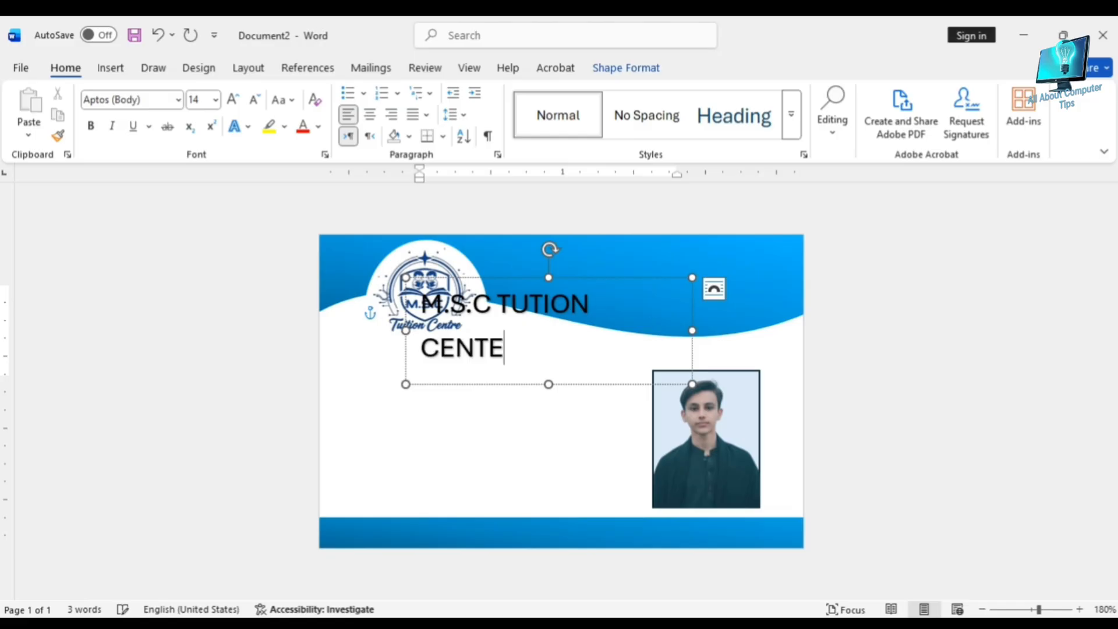
# Step: Correct the title's last word to "CENTRE" and set the whole title in Segoe UI Black
pyautogui.press('BackSpace')
pyautogui.press('BackSpace')
pyautogui.write('RE')
pyautogui.hotkey('ctrl', 'a')
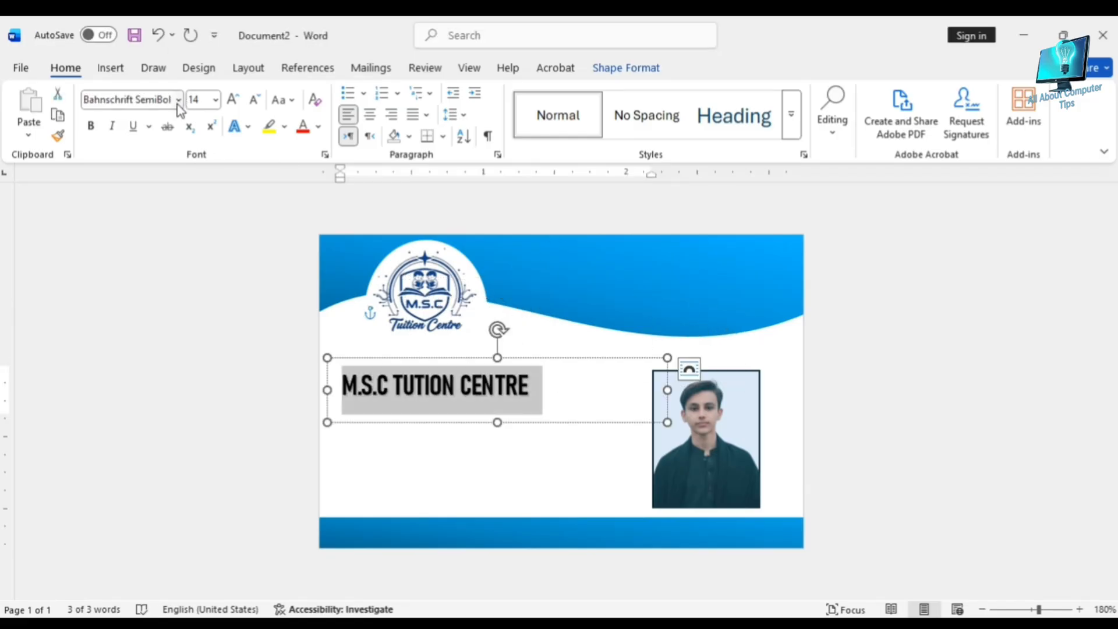
pyautogui.click(178, 100)
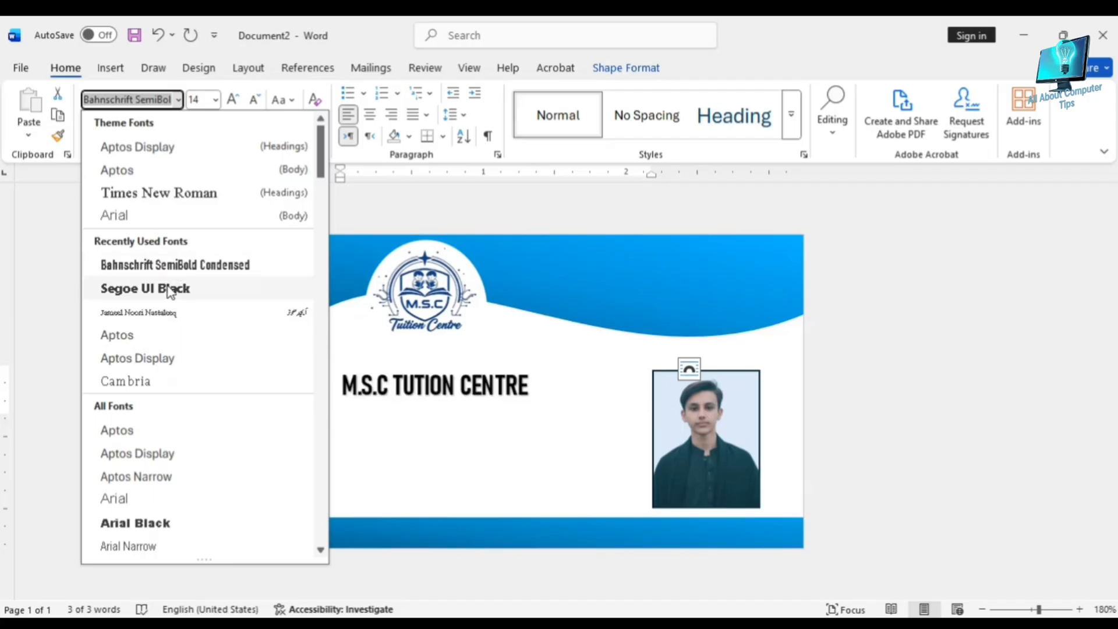
pyautogui.click(207, 288)
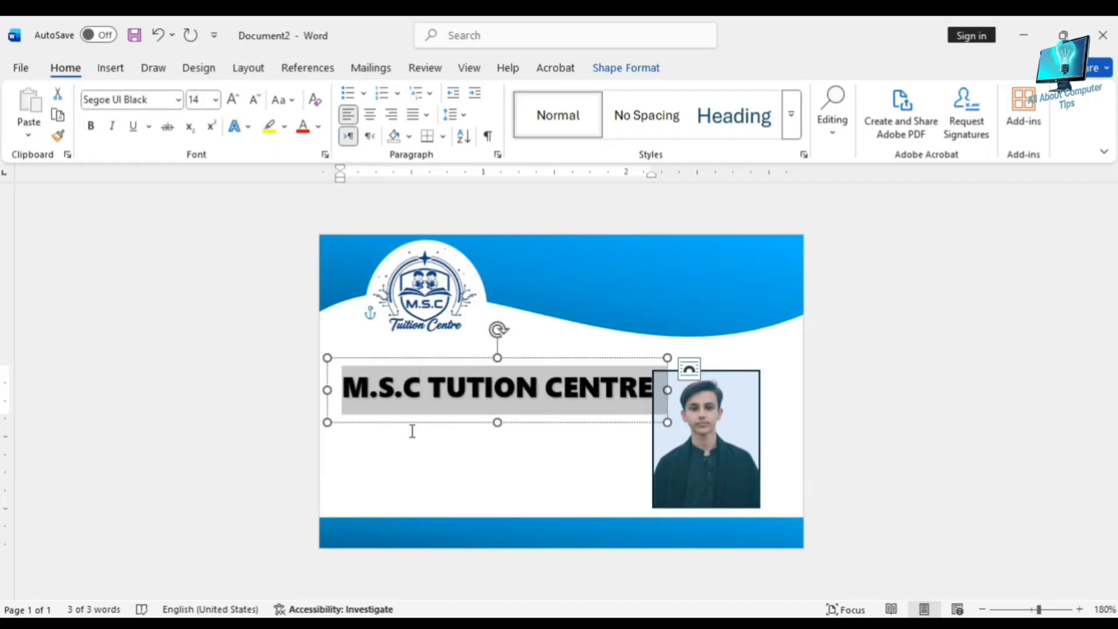
# Step: Move the title into the wave header beside the logo and format it in bold white Cambria
pyautogui.moveTo(409, 428); pyautogui.dragTo(554, 299)
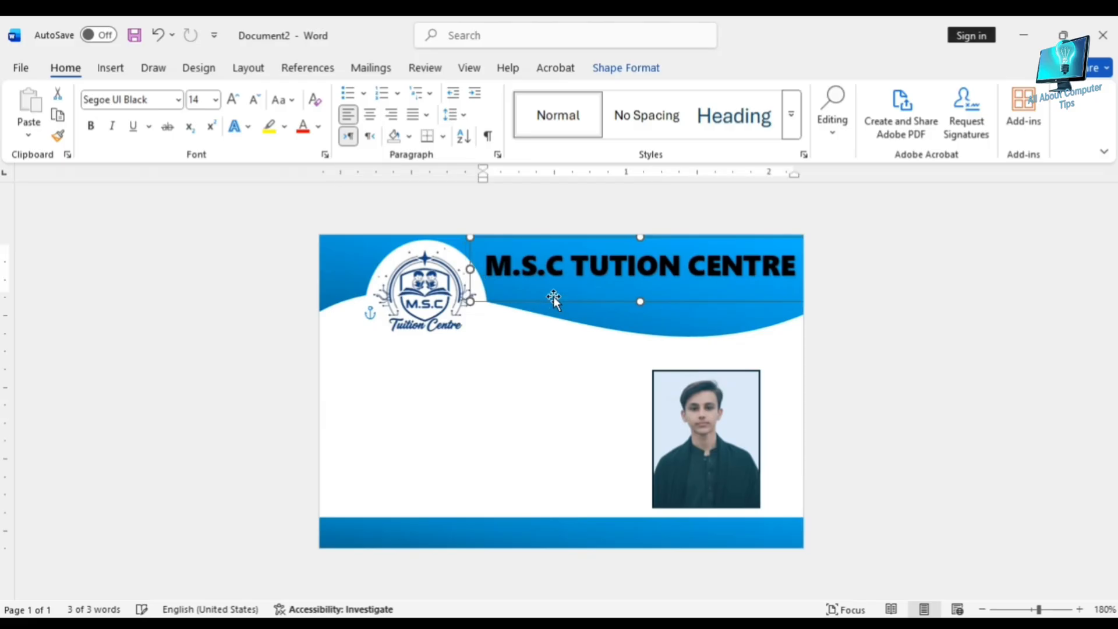
pyautogui.click(216, 100)
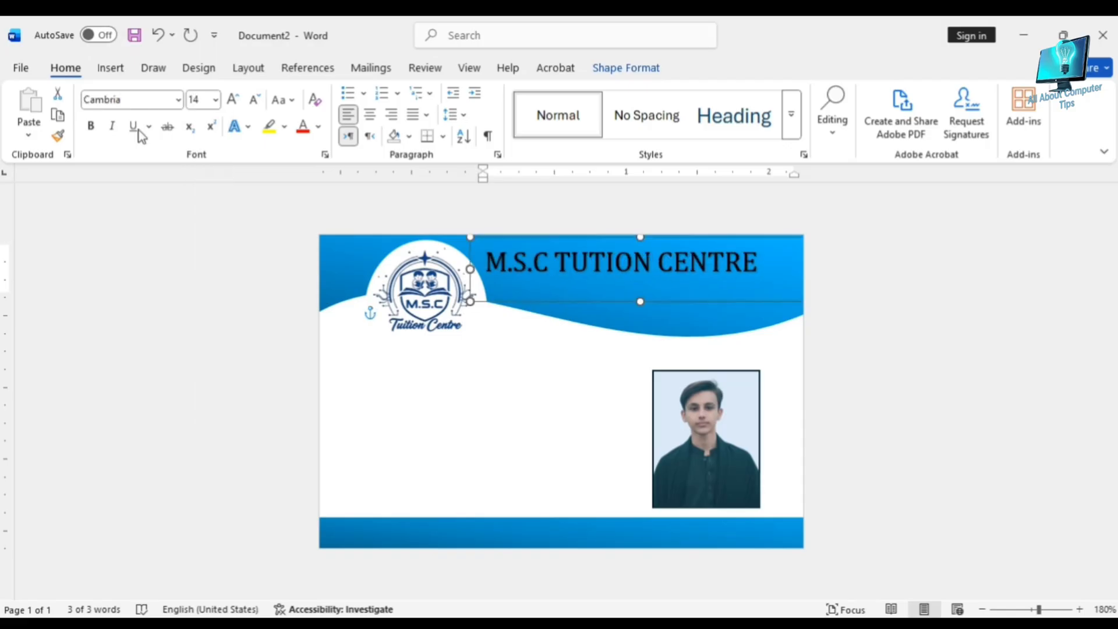
pyautogui.click(91, 125)
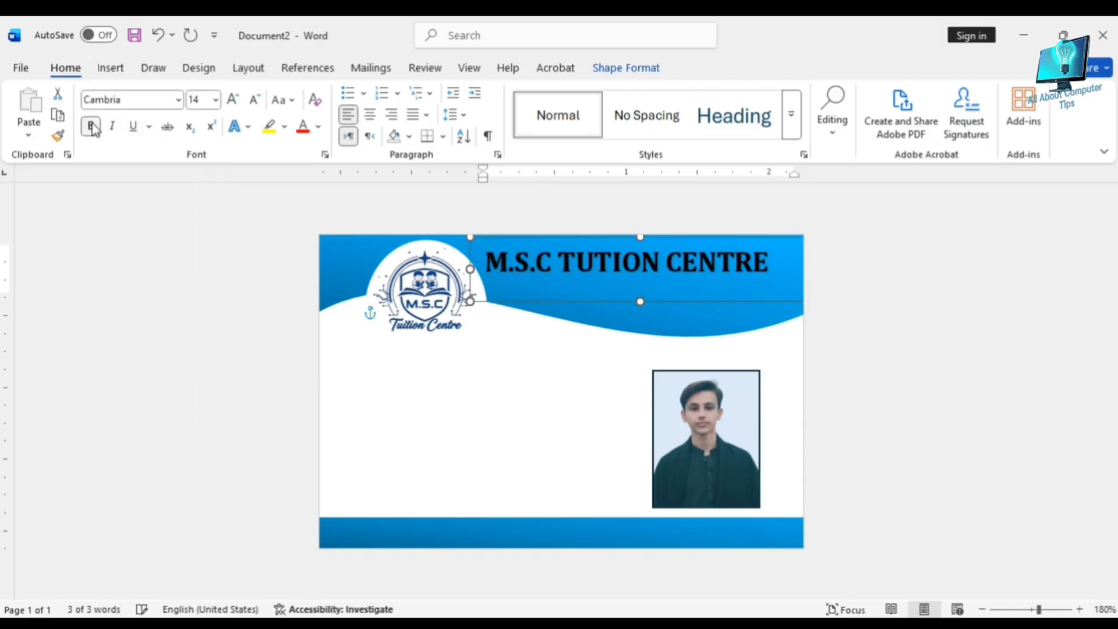
pyautogui.click(319, 127)
pyautogui.click(307, 237)
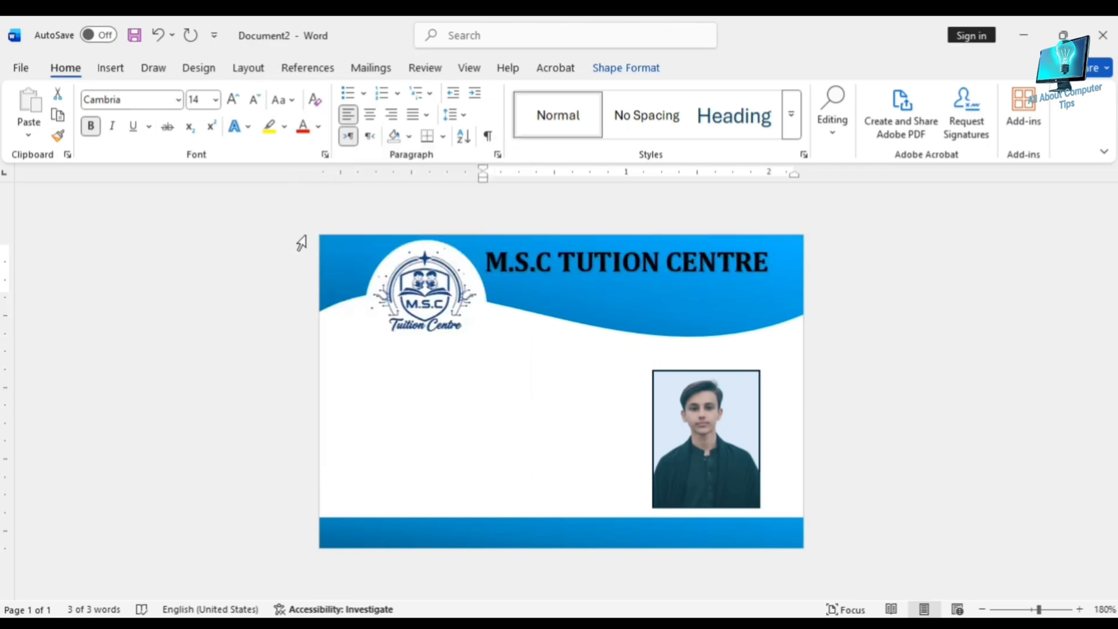
pyautogui.click(429, 365)
pyautogui.click(554, 406)
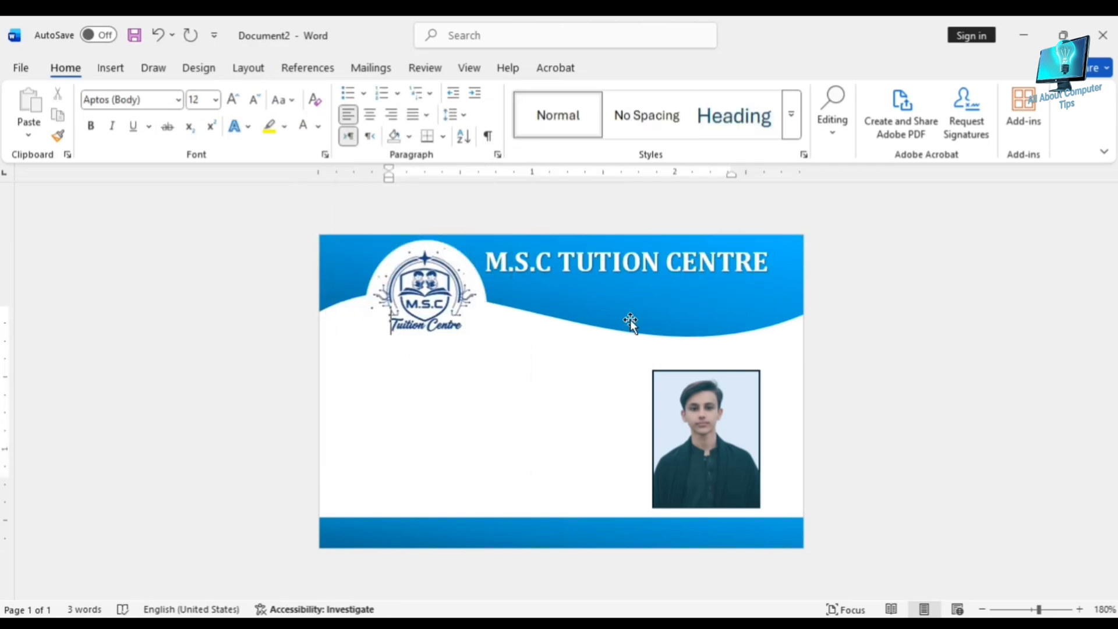
pyautogui.click(635, 308)
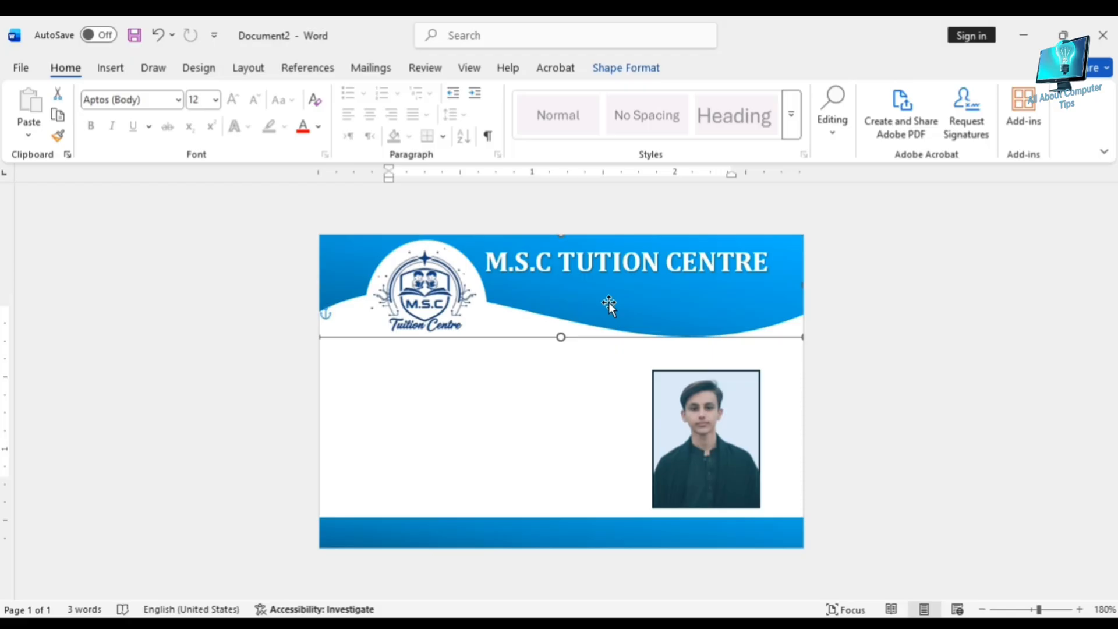
pyautogui.click(551, 406)
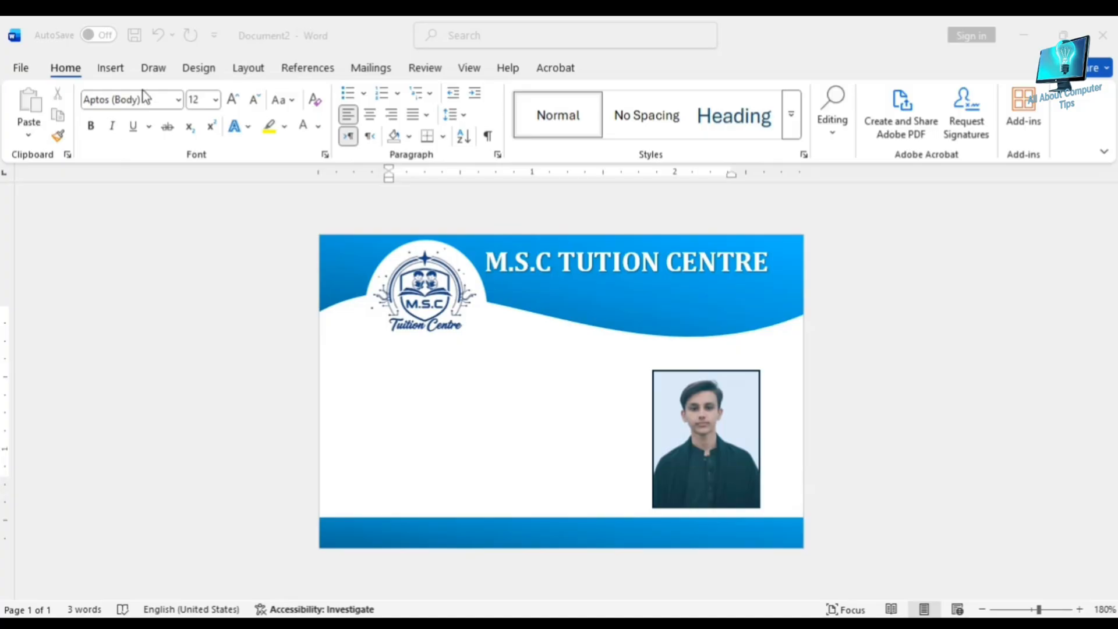
# Step: Insert another black WordArt, move it up over the header, and shorten its box to one line of text
pyautogui.click(110, 68)
pyautogui.click(807, 116)
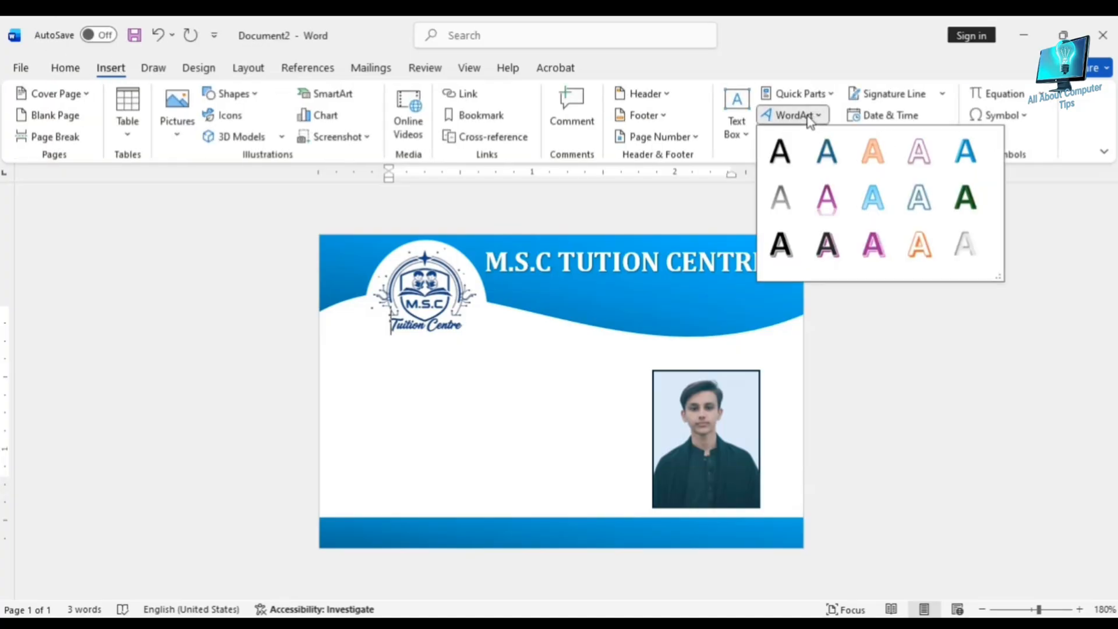
pyautogui.click(782, 153)
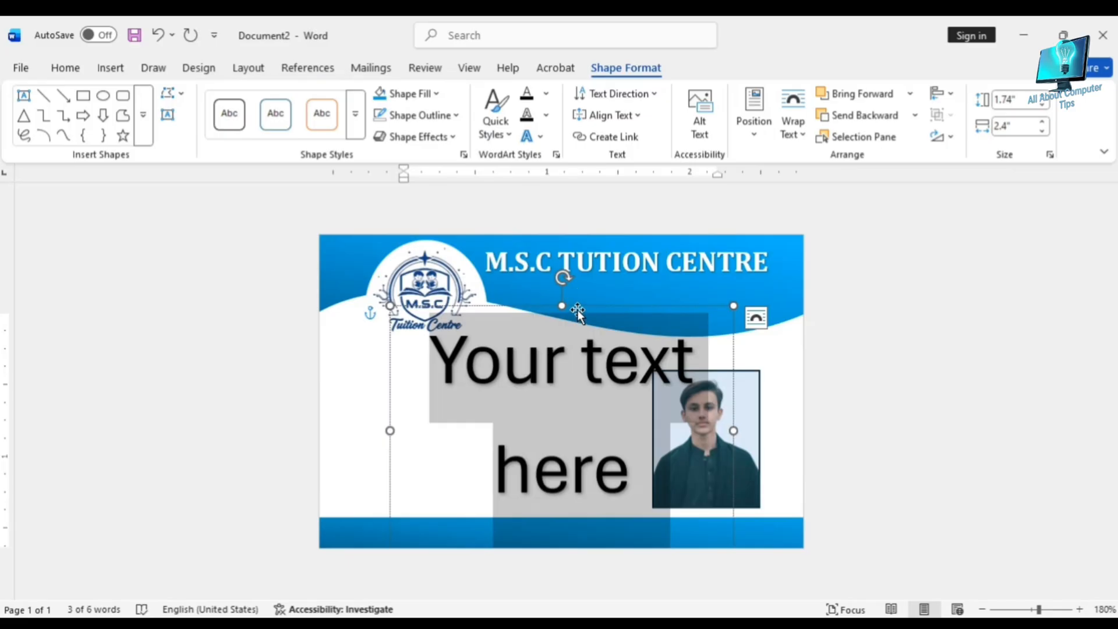
pyautogui.moveTo(578, 310); pyautogui.dragTo(578, 262)
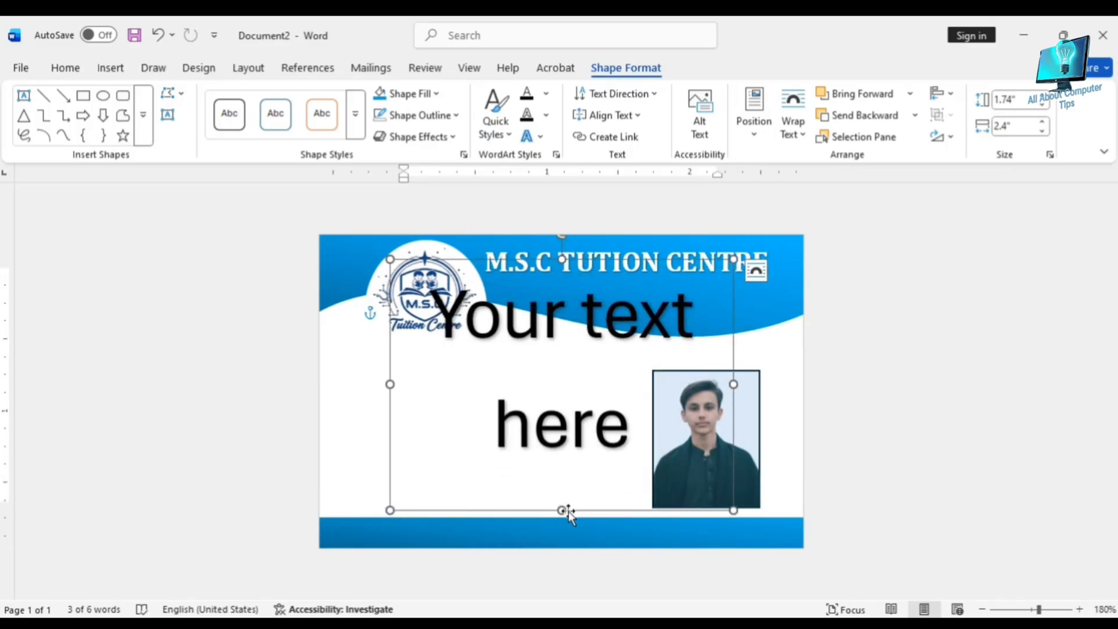
pyautogui.moveTo(561, 510); pyautogui.dragTo(560, 496)
pyautogui.moveTo(560, 404); pyautogui.dragTo(561, 370)
# Step: Set the new WordArt's font size to 14 and move its box to the blank area below the logo
pyautogui.click(112, 68)
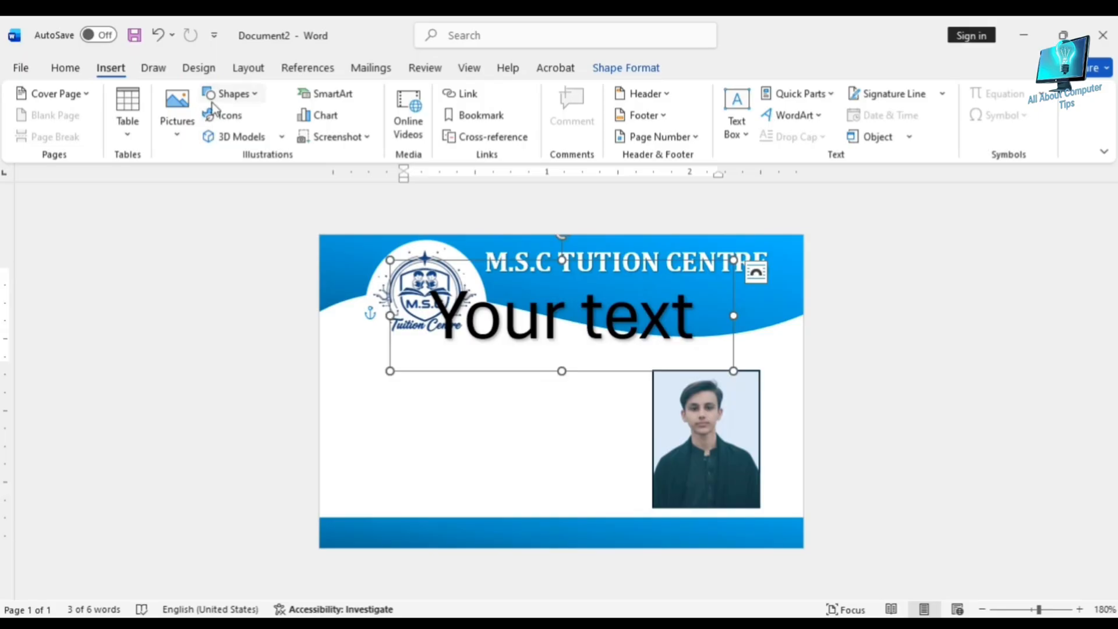
pyautogui.click(65, 68)
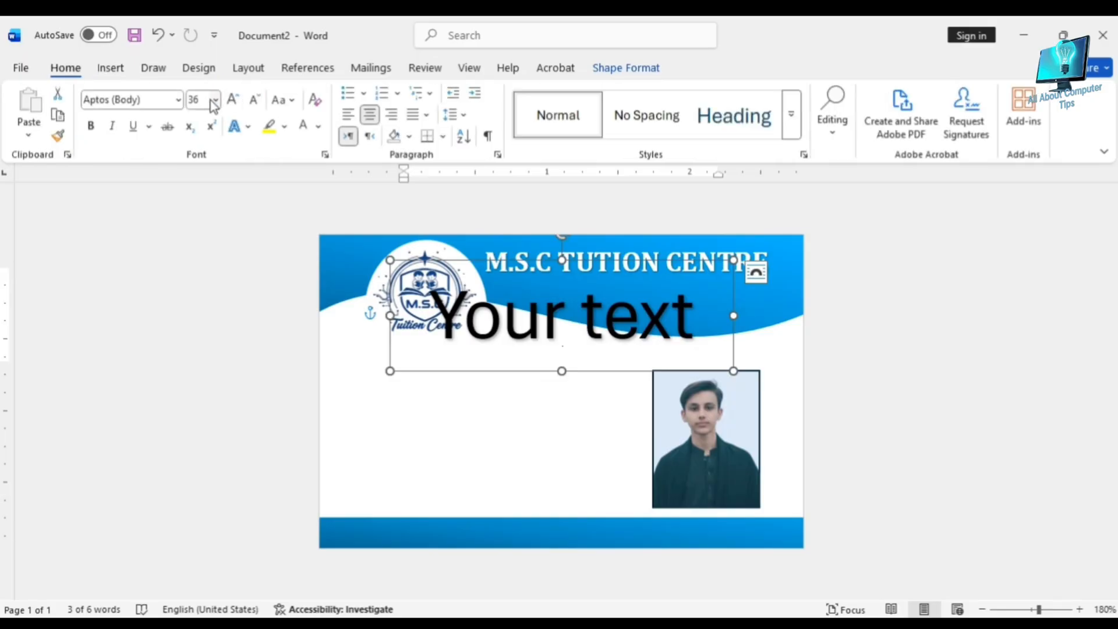
pyautogui.click(216, 101)
pyautogui.click(200, 216)
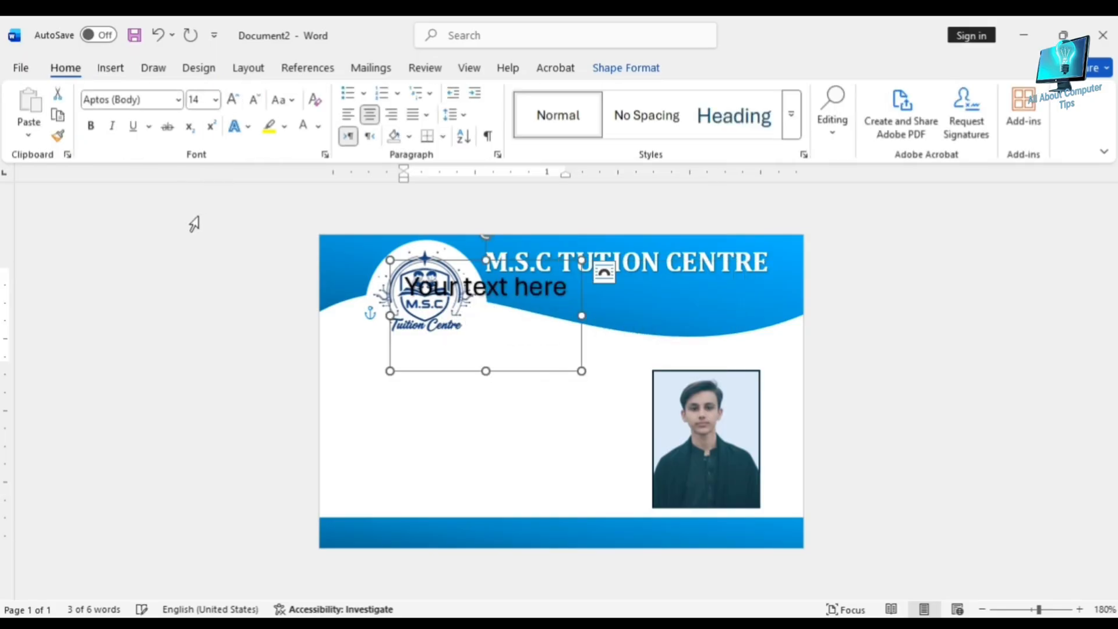
pyautogui.moveTo(526, 380); pyautogui.dragTo(483, 485)
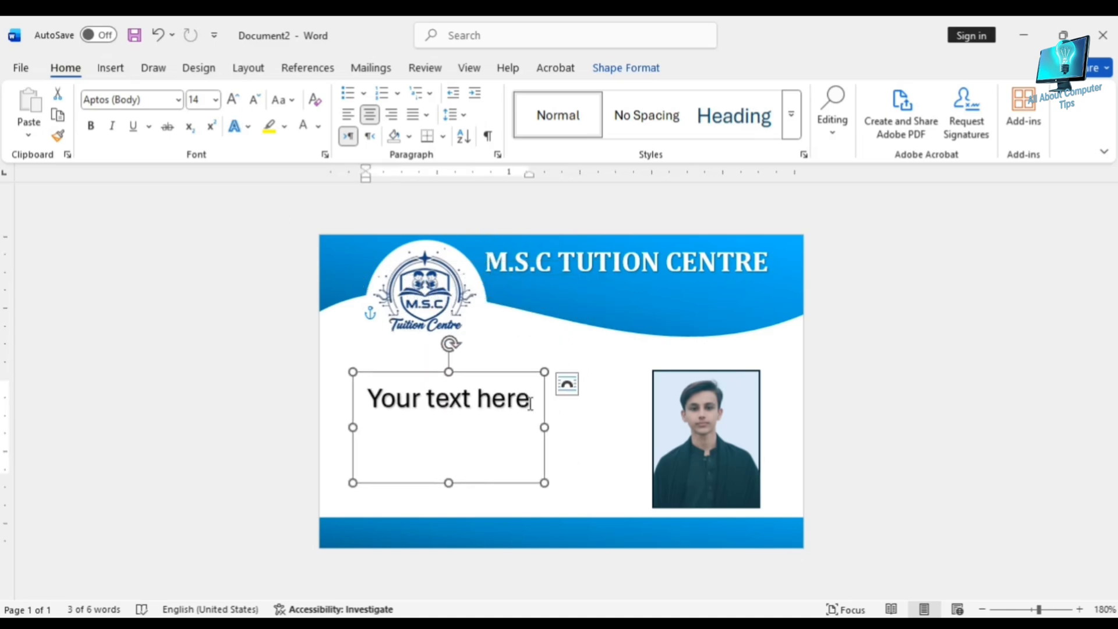
# Step: Replace the WordArt's placeholder text with "Your addres type here"
pyautogui.press('BackSpace')
pyautogui.press('BackSpace')
pyautogui.press('BackSpace')
pyautogui.press('BackSpace')
pyautogui.press('BackSpace')
pyautogui.press('BackSpace')
pyautogui.press('BackSpace')
pyautogui.press('BackSpace')
pyautogui.press('BackSpace')
pyautogui.press('BackSpace')
pyautogui.press('BackSpace')
pyautogui.press('BackSpace')
pyautogui.press('BackSpace')
pyautogui.write('ou')
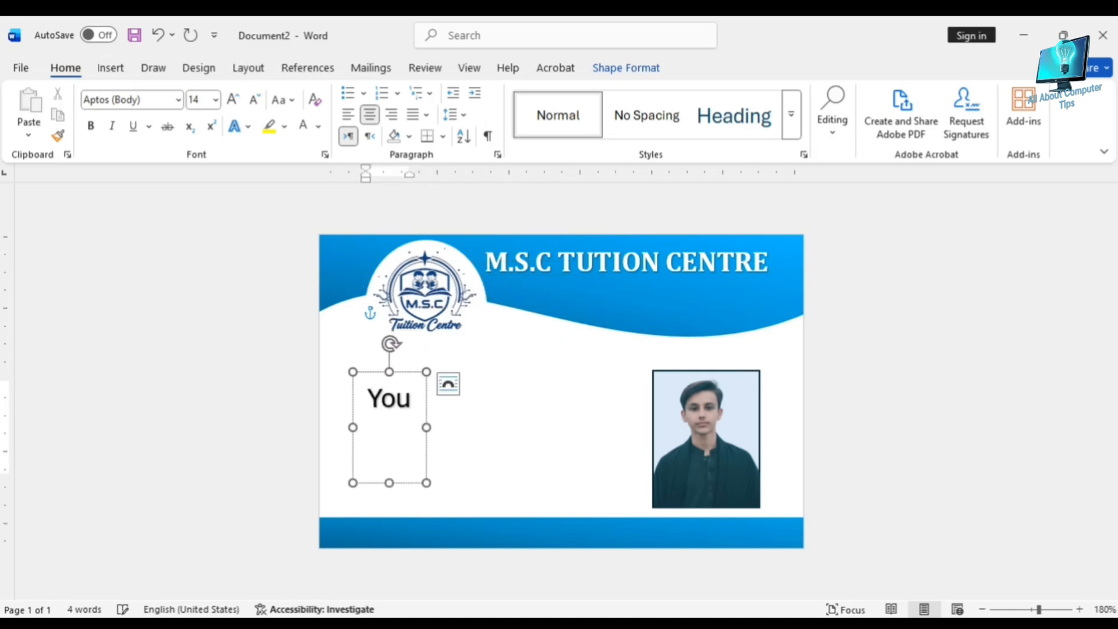
pyautogui.write('r addres ty')
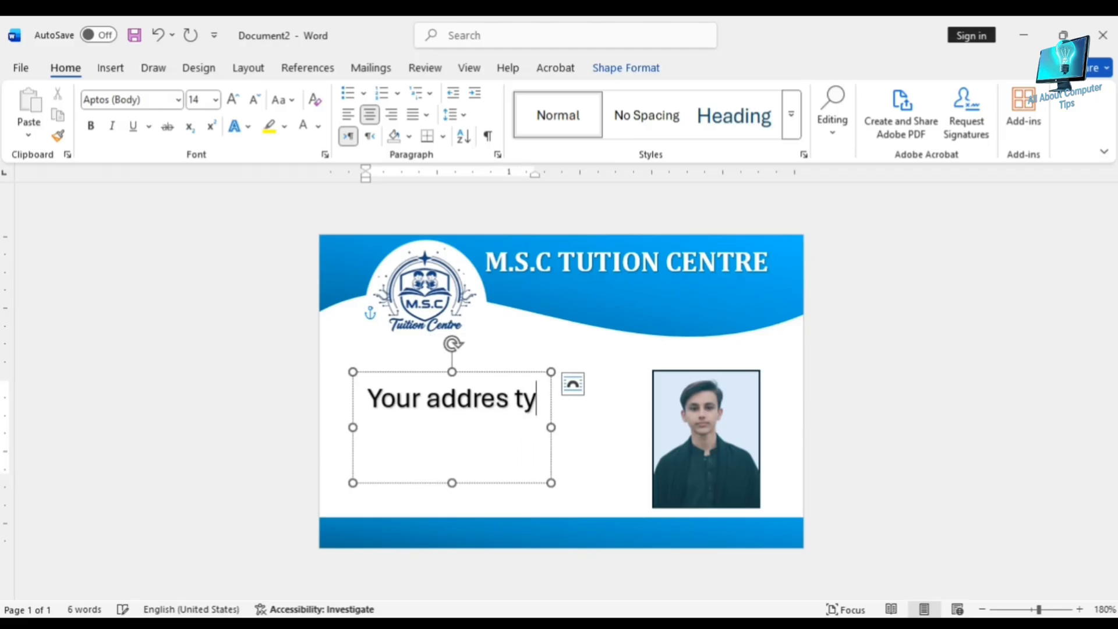
pyautogui.write('pe here')
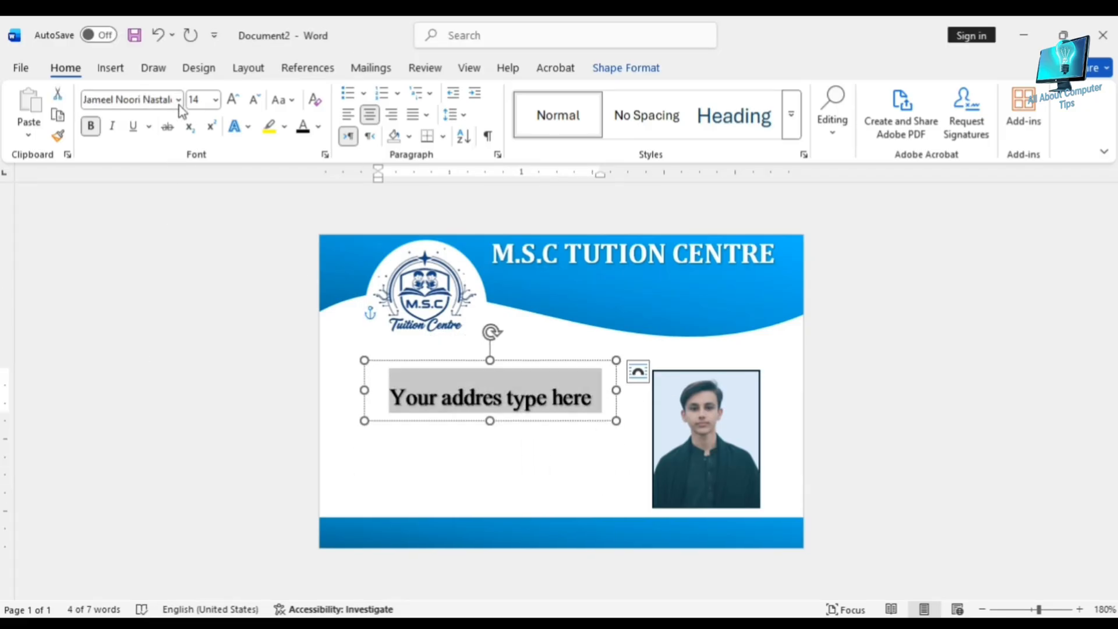
# Step: Try the Aptos font on the address line and switch it back to Jameel Noori Nastaleeq
pyautogui.click(178, 102)
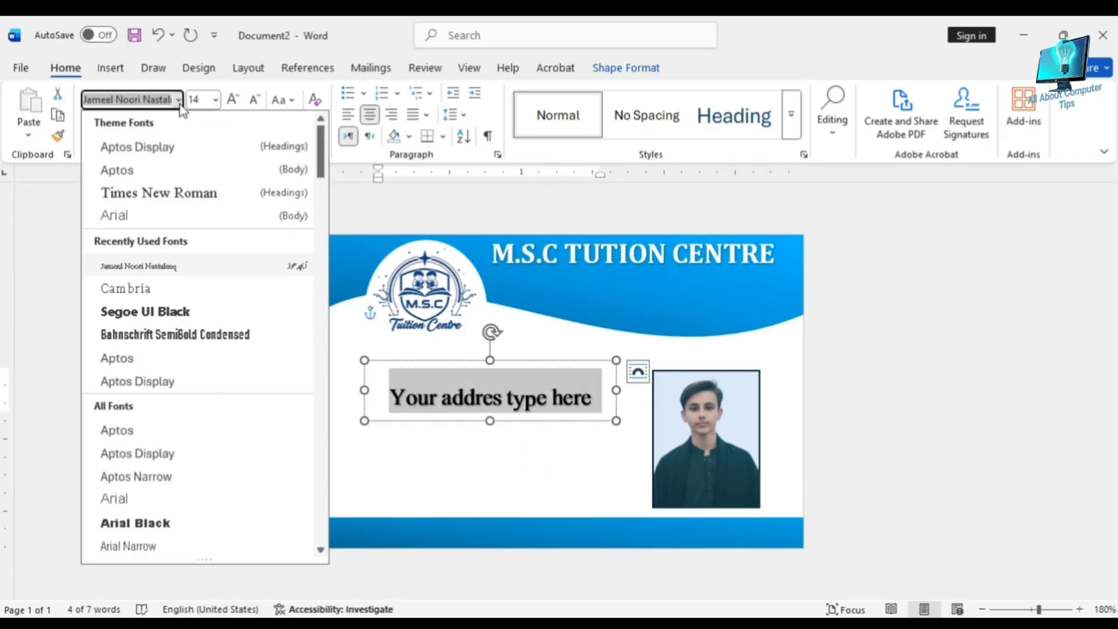
pyautogui.click(144, 366)
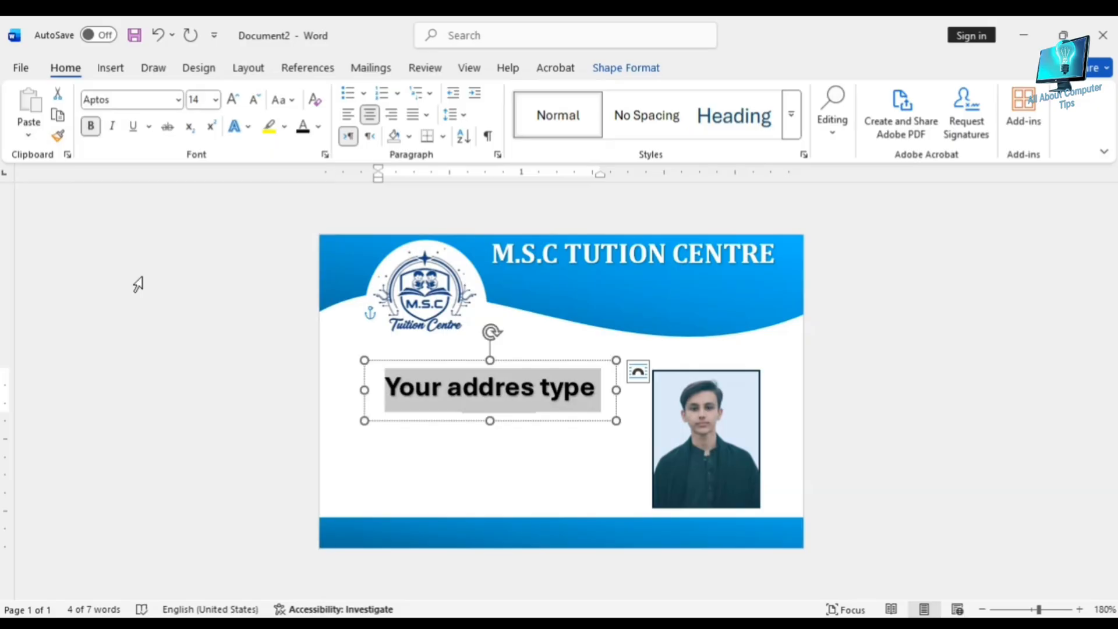
pyautogui.click(178, 100)
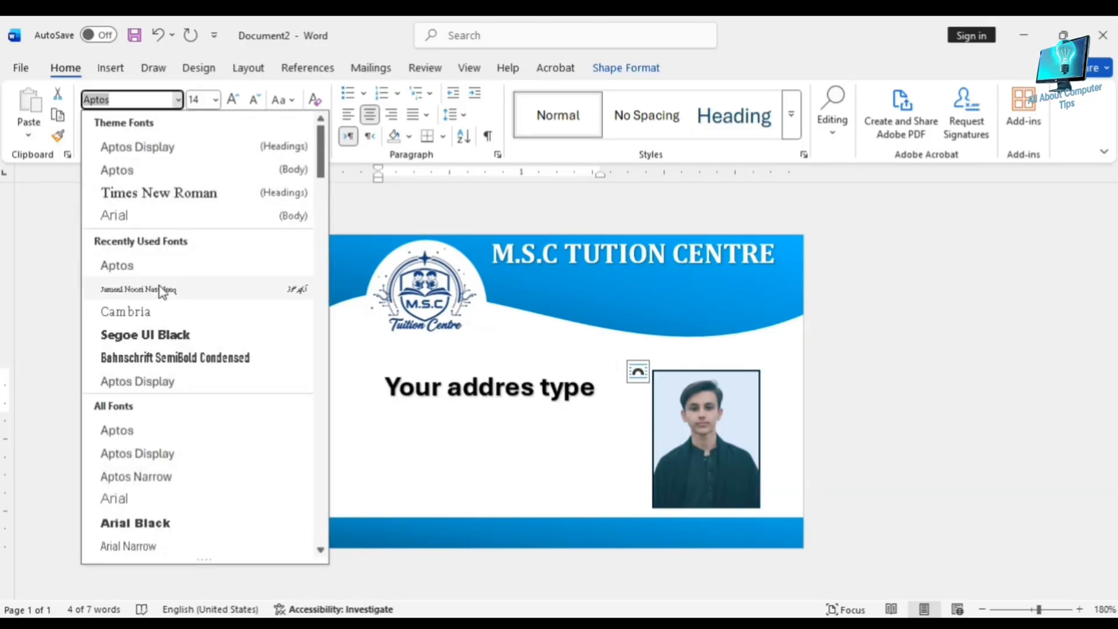
pyautogui.click(163, 291)
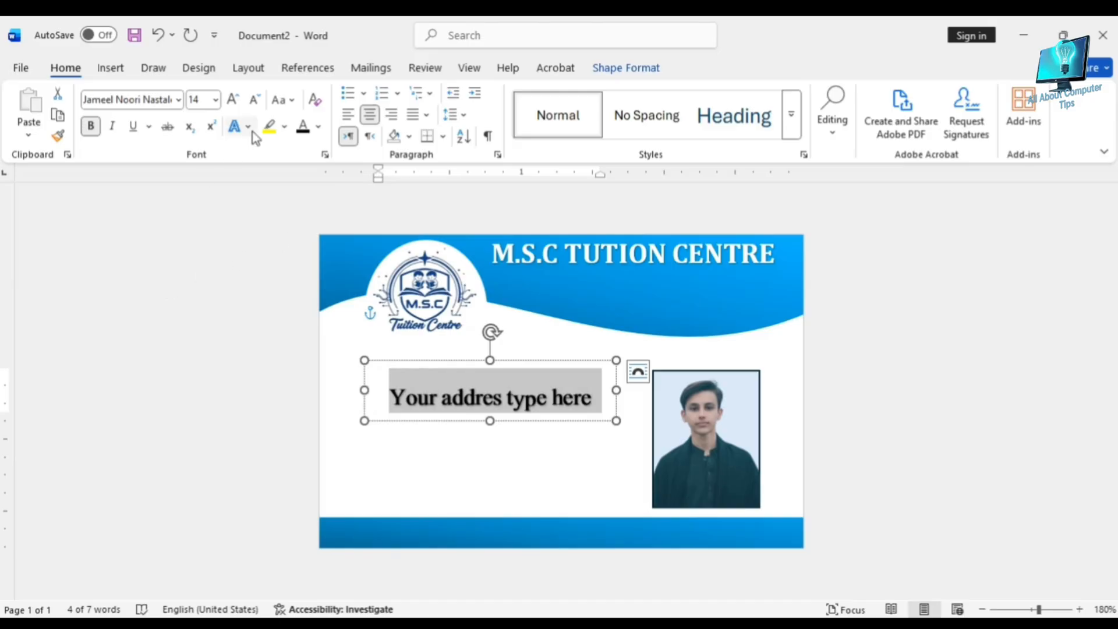
# Step: Color the address line yellow and position it in the header directly beneath the title
pyautogui.click(319, 127)
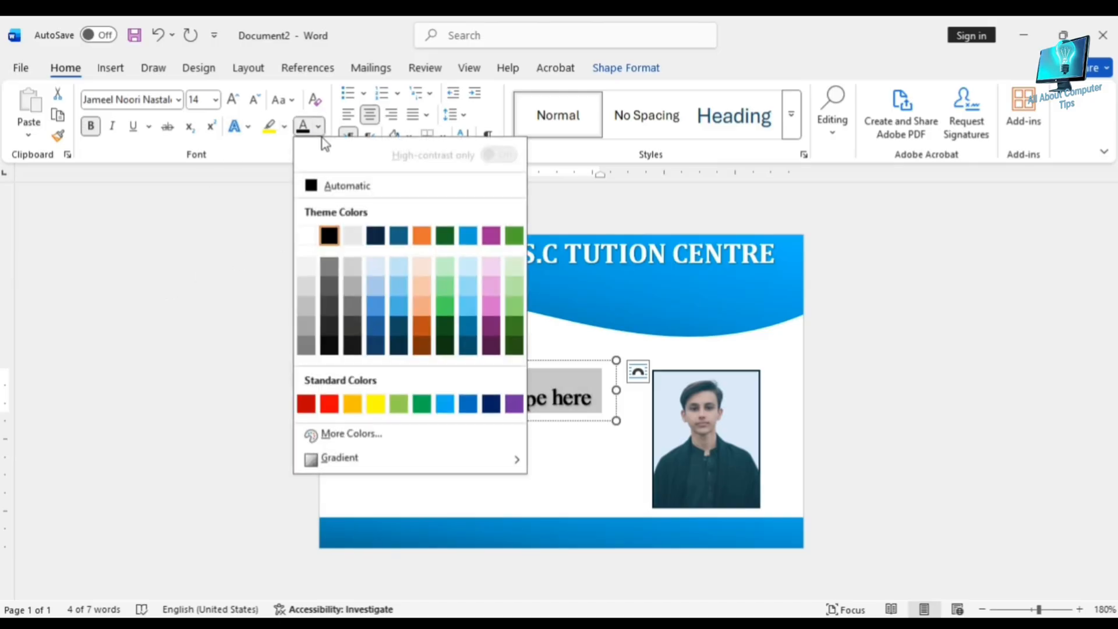
pyautogui.click(378, 403)
pyautogui.moveTo(580, 421); pyautogui.dragTo(715, 307)
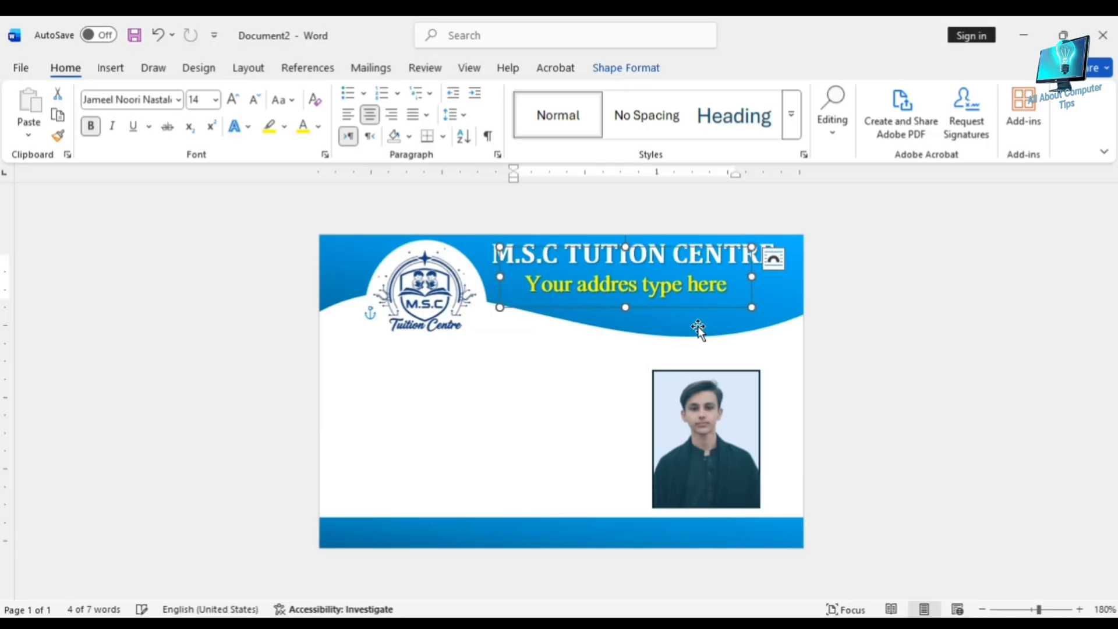
pyautogui.click(651, 309)
pyautogui.click(674, 293)
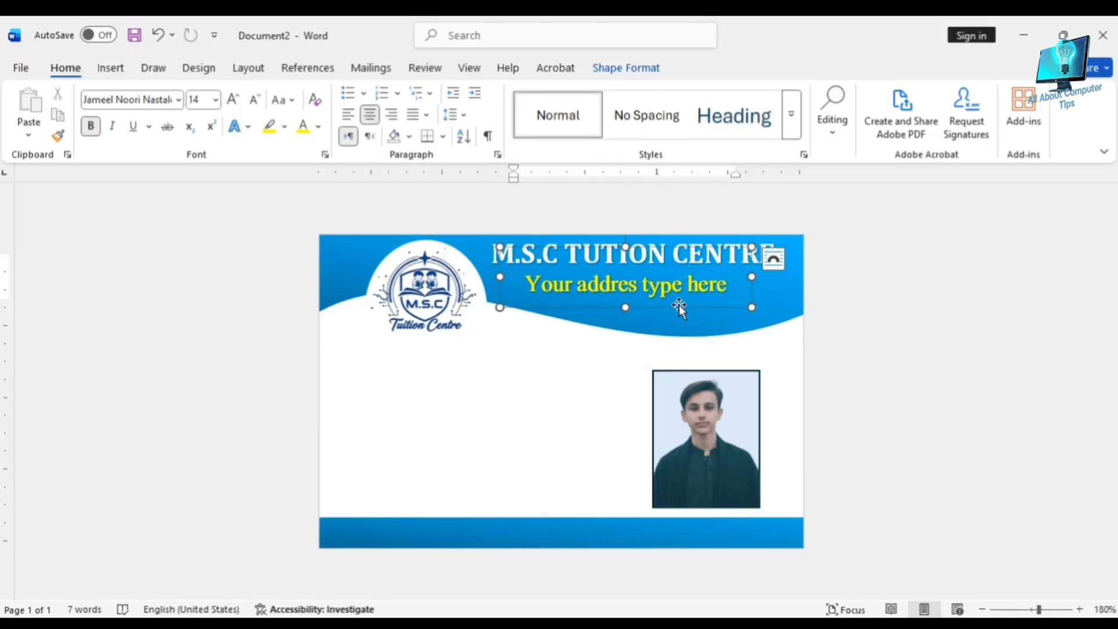
pyautogui.moveTo(679, 305); pyautogui.dragTo(685, 301)
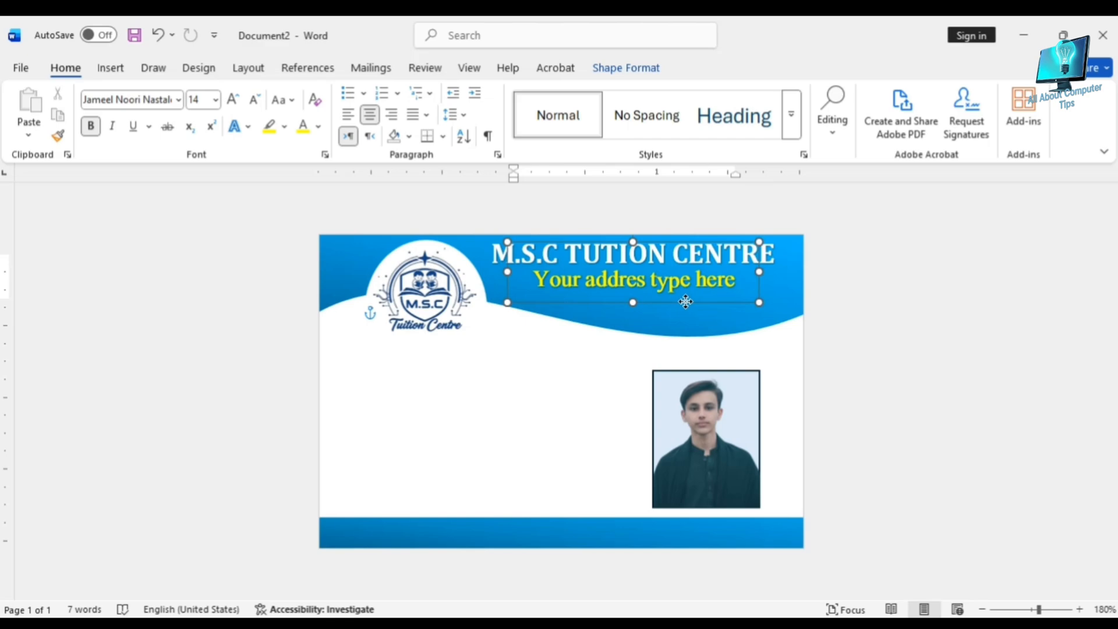
pyautogui.click(500, 382)
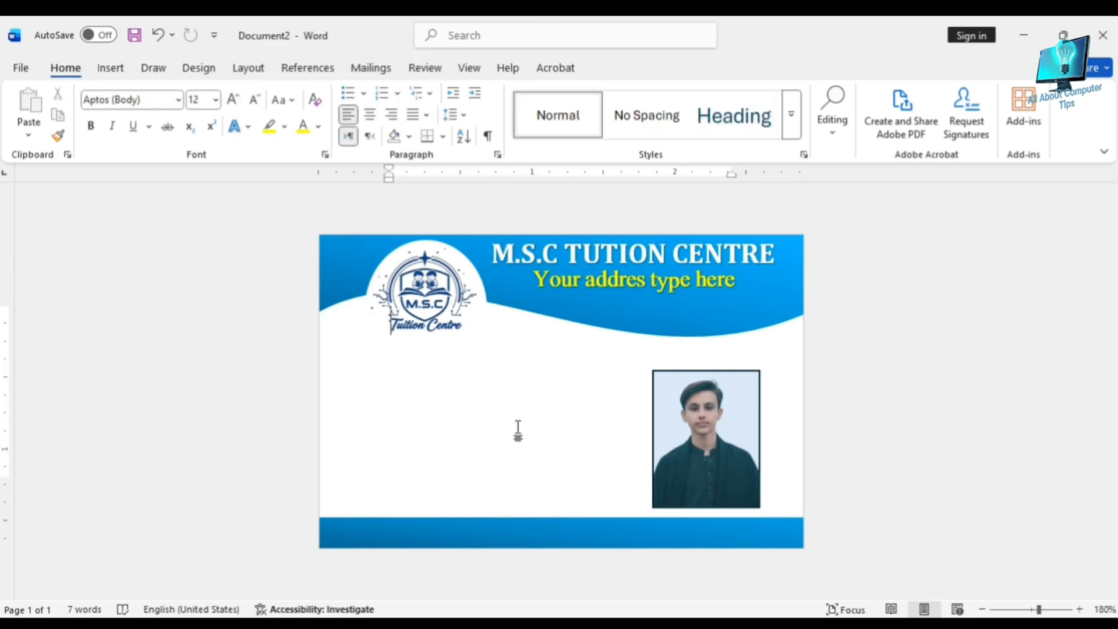
# Step: Insert a black WordArt, reduce its box to about 0.56 inches high and 2 inches wide, and place it beside the portrait
pyautogui.click(120, 71)
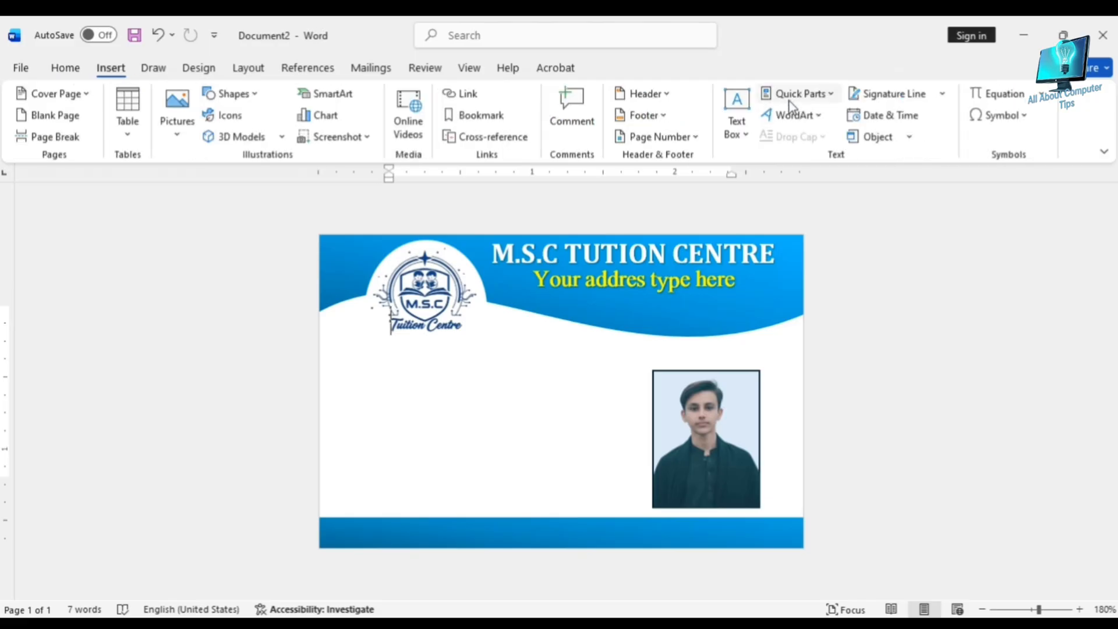
pyautogui.click(788, 114)
pyautogui.click(778, 135)
pyautogui.moveTo(390, 357); pyautogui.dragTo(368, 305)
pyautogui.moveTo(540, 505); pyautogui.dragTo(540, 336)
pyautogui.moveTo(615, 342); pyautogui.dragTo(595, 462)
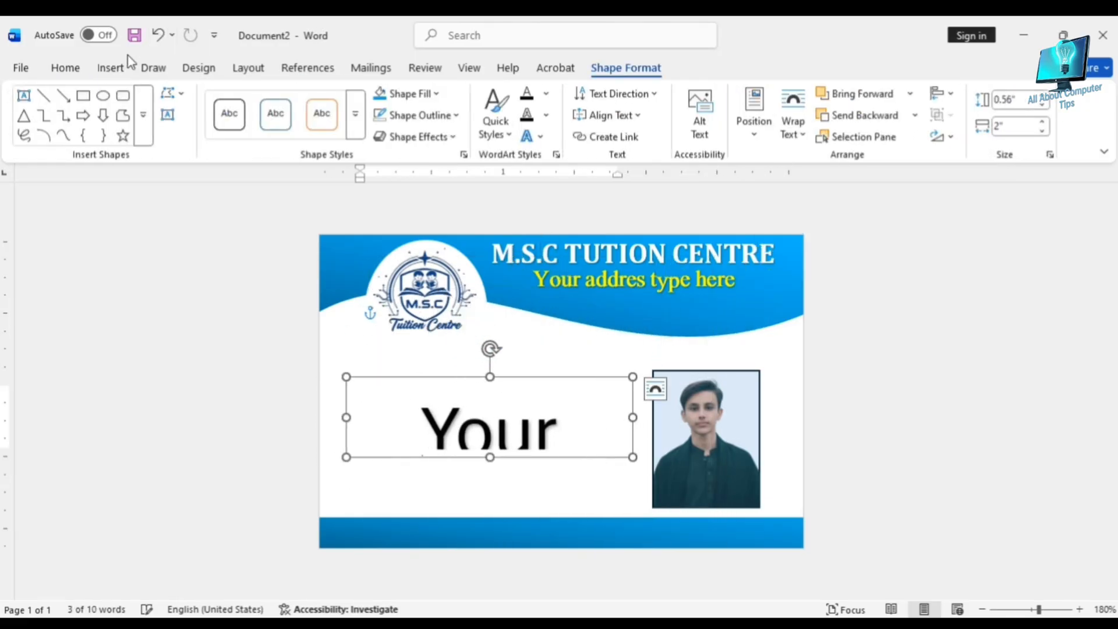
# Step: Set the WordArt beside the portrait to font size 18 and replace its placeholder text with "Phone no"
pyautogui.click(66, 68)
pyautogui.click(216, 100)
pyautogui.click(198, 264)
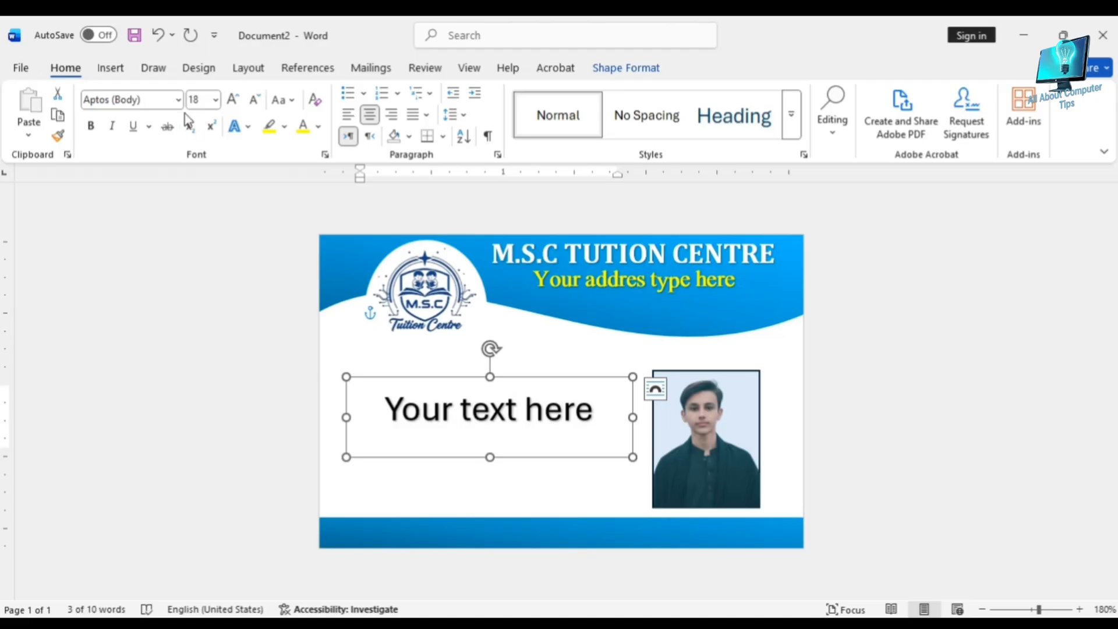
pyautogui.click(177, 100)
pyautogui.click(178, 99)
pyautogui.moveTo(600, 415); pyautogui.dragTo(385, 410)
pyautogui.press('Delete')
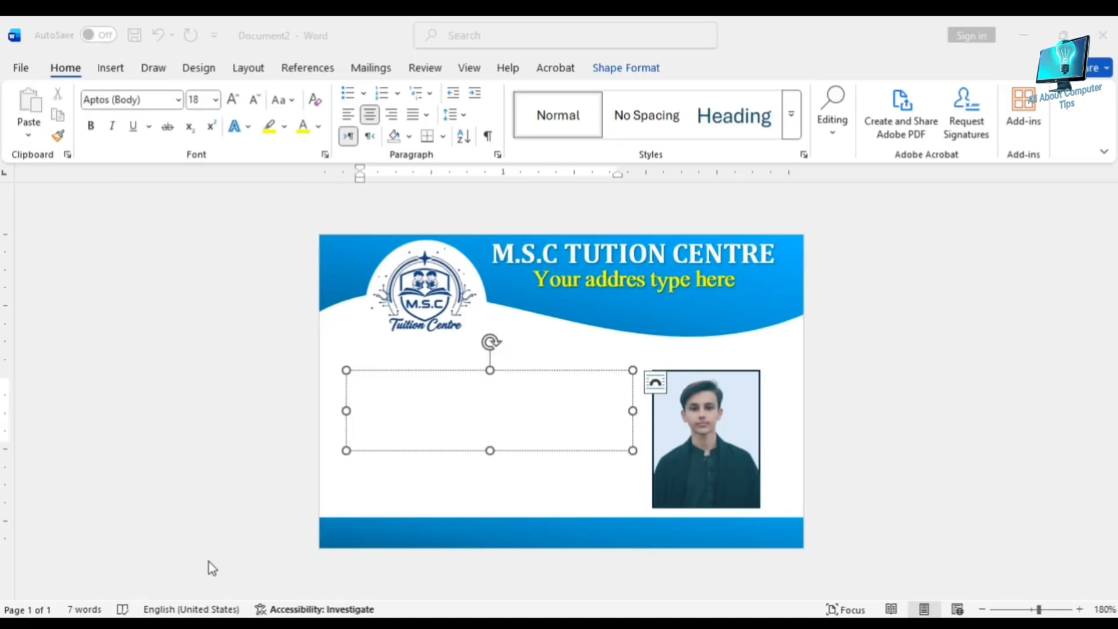
pyautogui.click(569, 410)
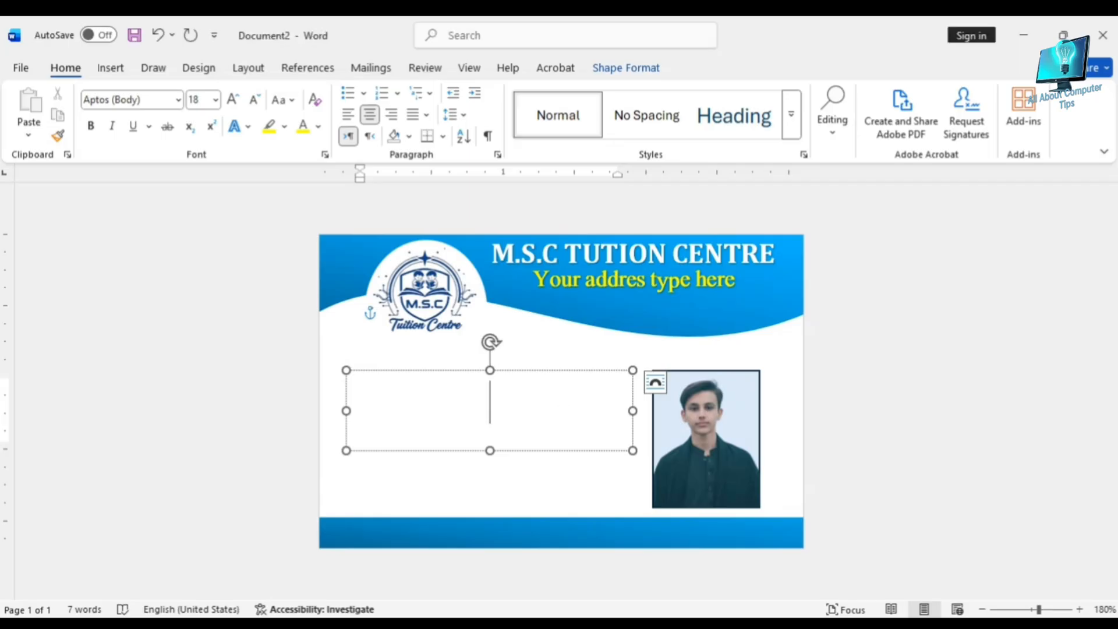
pyautogui.write('phone no')
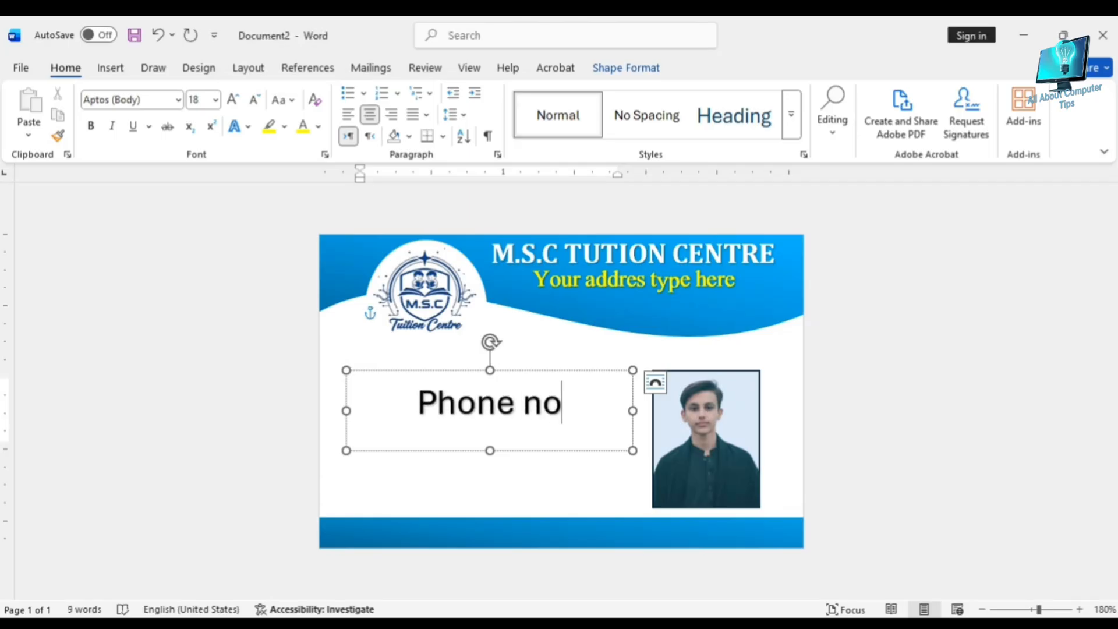
# Step: Complete the phone line after "Phone no" with a hyphen and a placeholder number, widen its box, and shift it slightly toward the header
pyautogui.write('.')
pyautogui.press('BackSpace')
pyautogui.write('-')
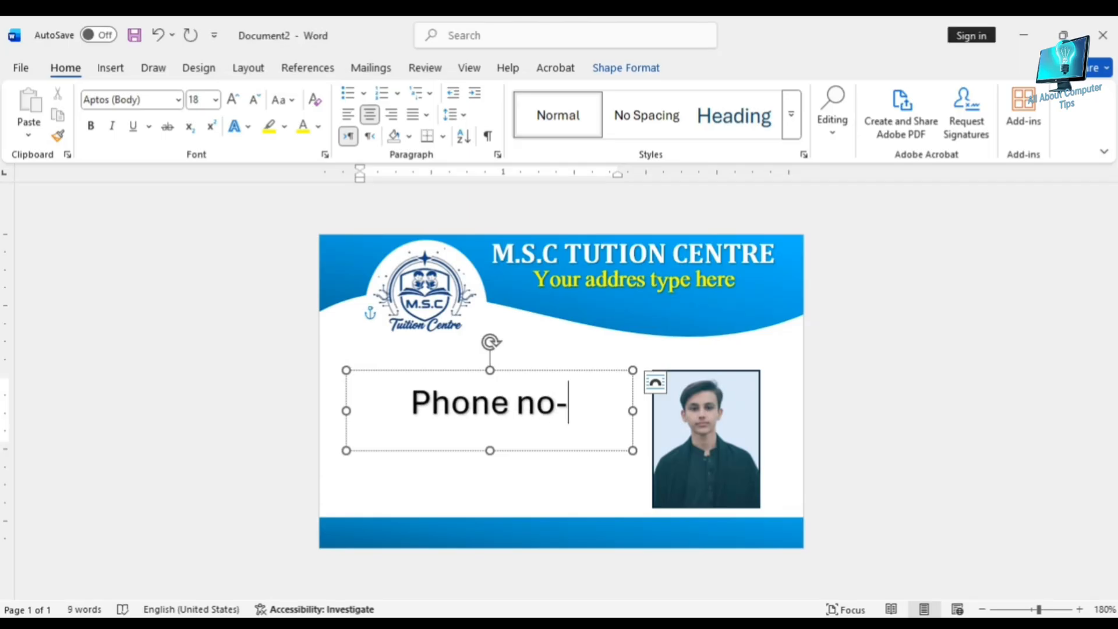
pyautogui.write('00-')
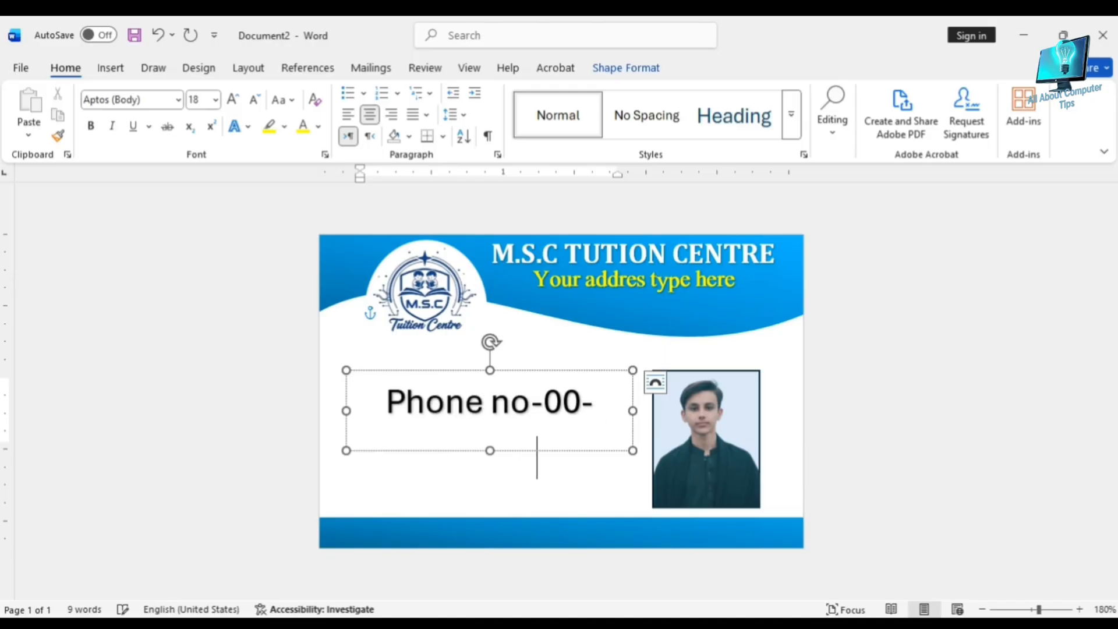
pyautogui.write('0')
pyautogui.press('BackSpace')
pyautogui.write('00')
pyautogui.moveTo(632, 411); pyautogui.dragTo(717, 411)
pyautogui.write('00000')
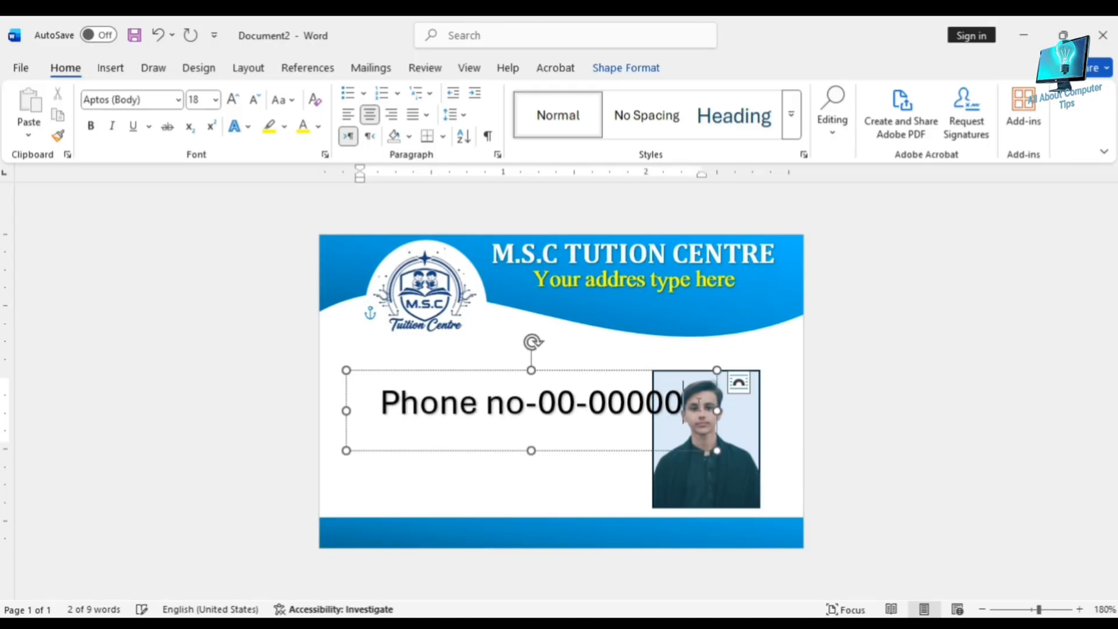
pyautogui.moveTo(569, 452); pyautogui.dragTo(555, 427)
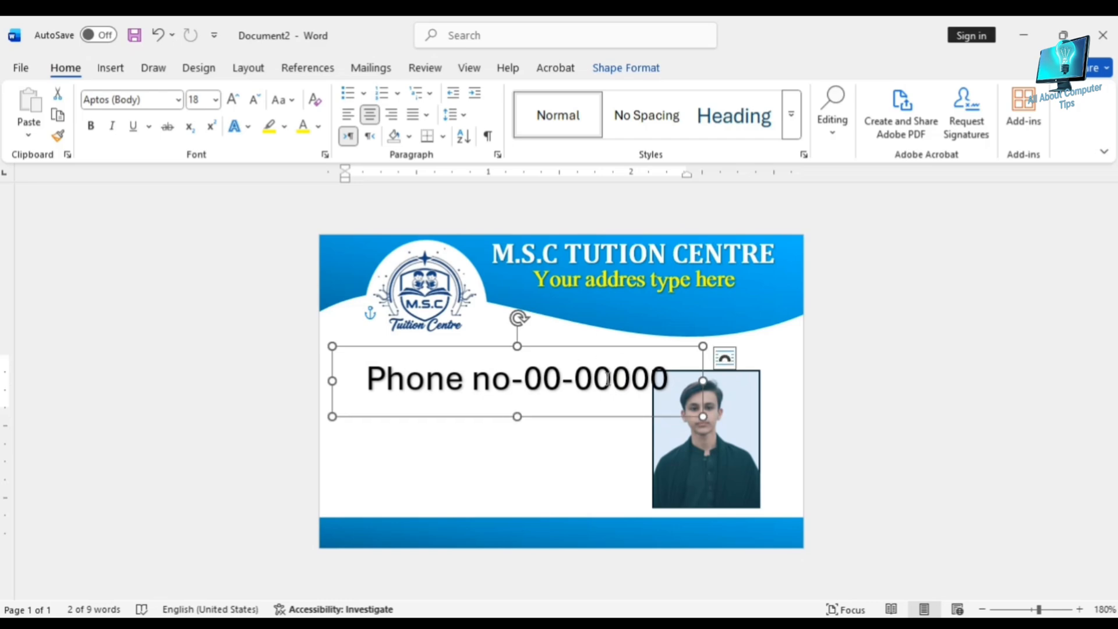
# Step: Set the phone line to font size 14 and change its font to Cambria
pyautogui.tripleClick(609, 378)
pyautogui.click(216, 99)
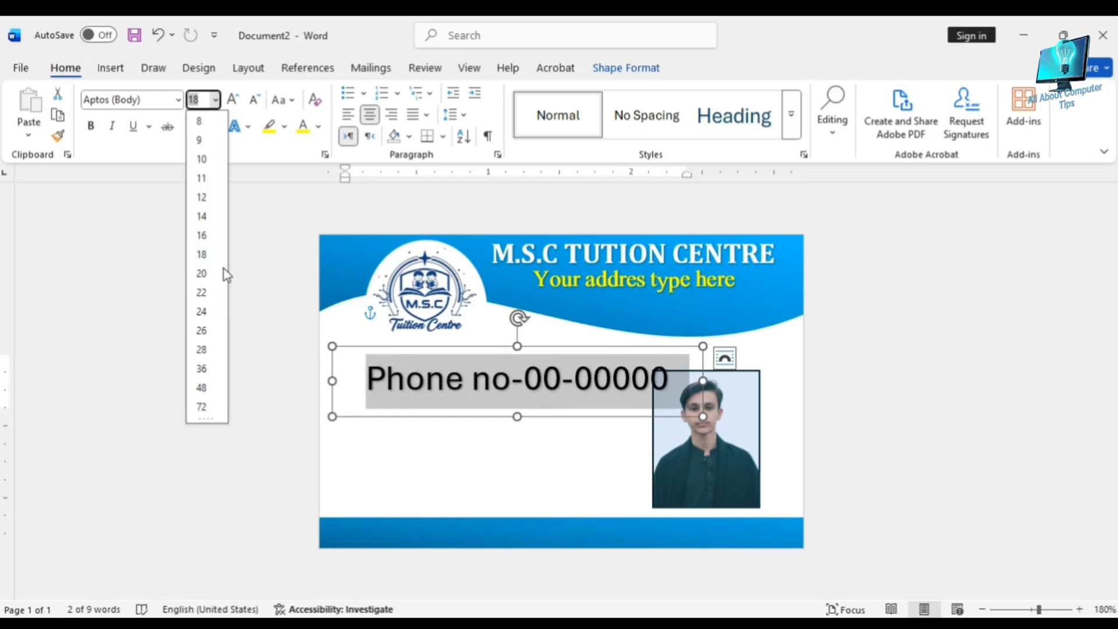
pyautogui.click(205, 215)
pyautogui.click(177, 99)
pyautogui.click(155, 288)
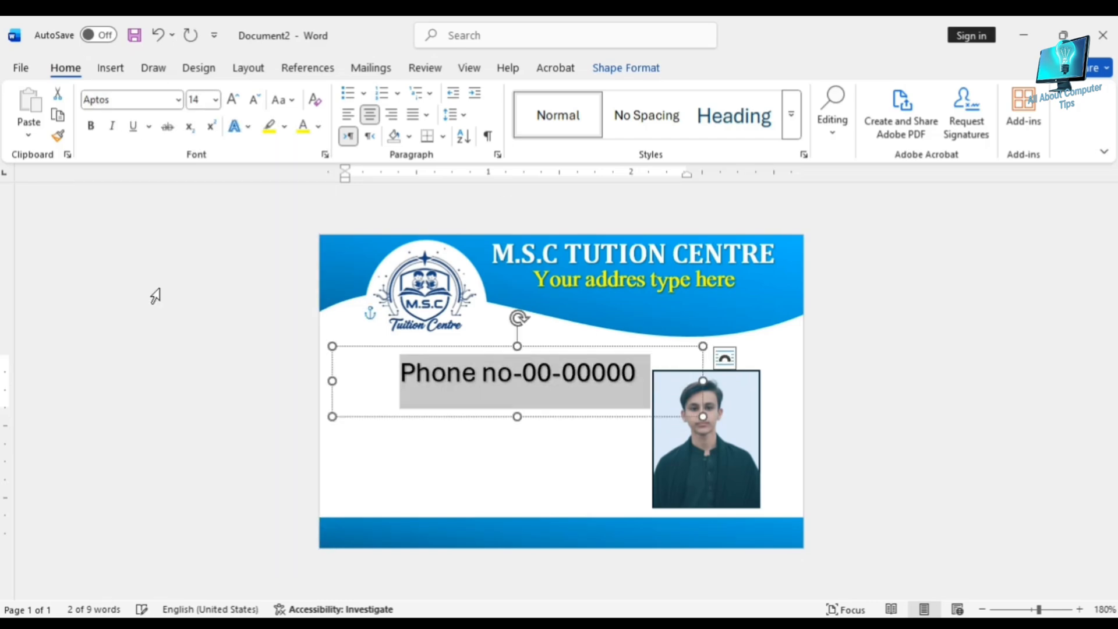
pyautogui.click(178, 100)
pyautogui.click(149, 319)
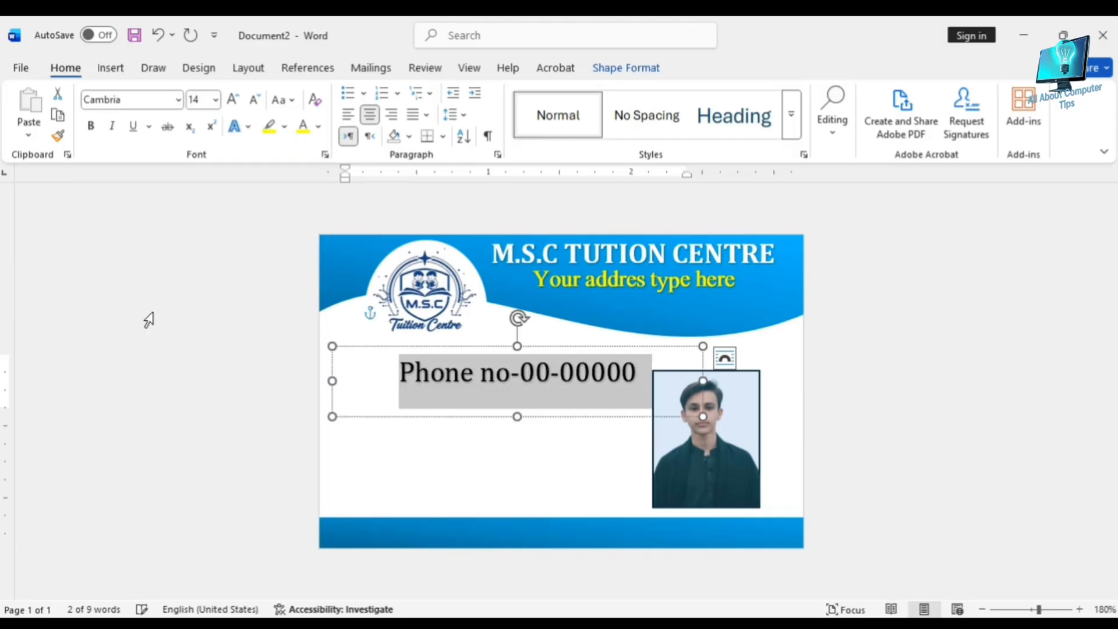
# Step: Color the phone line text white
pyautogui.click(318, 126)
pyautogui.click(325, 233)
pyautogui.click(305, 245)
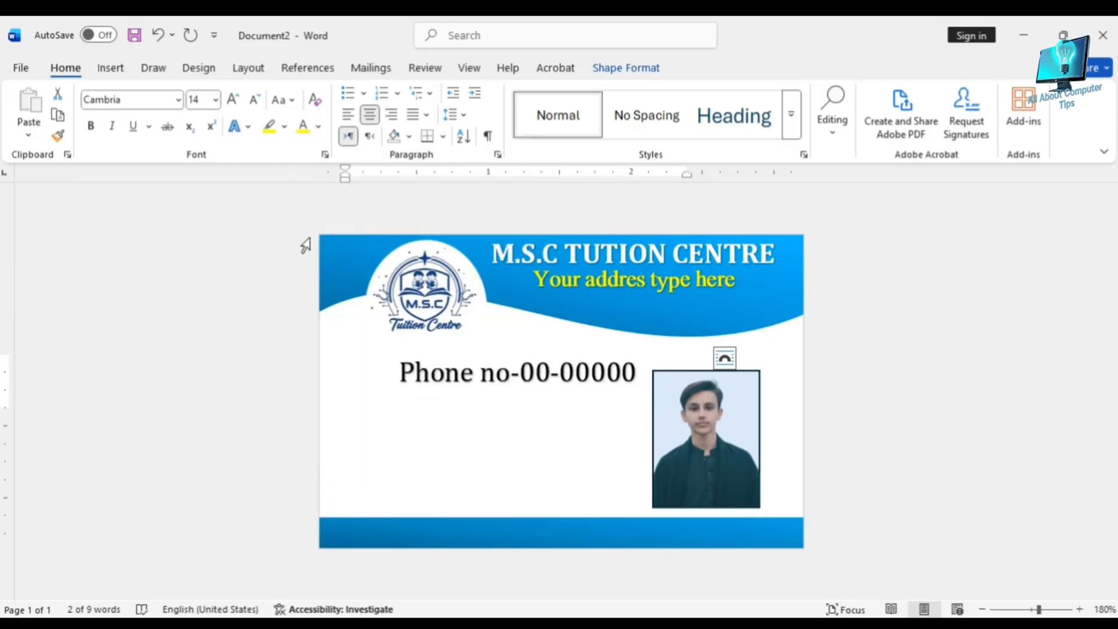
# Step: Move the phone line into the blue header beneath the address line and set its font size to 11
pyautogui.moveTo(577, 392); pyautogui.dragTo(715, 346)
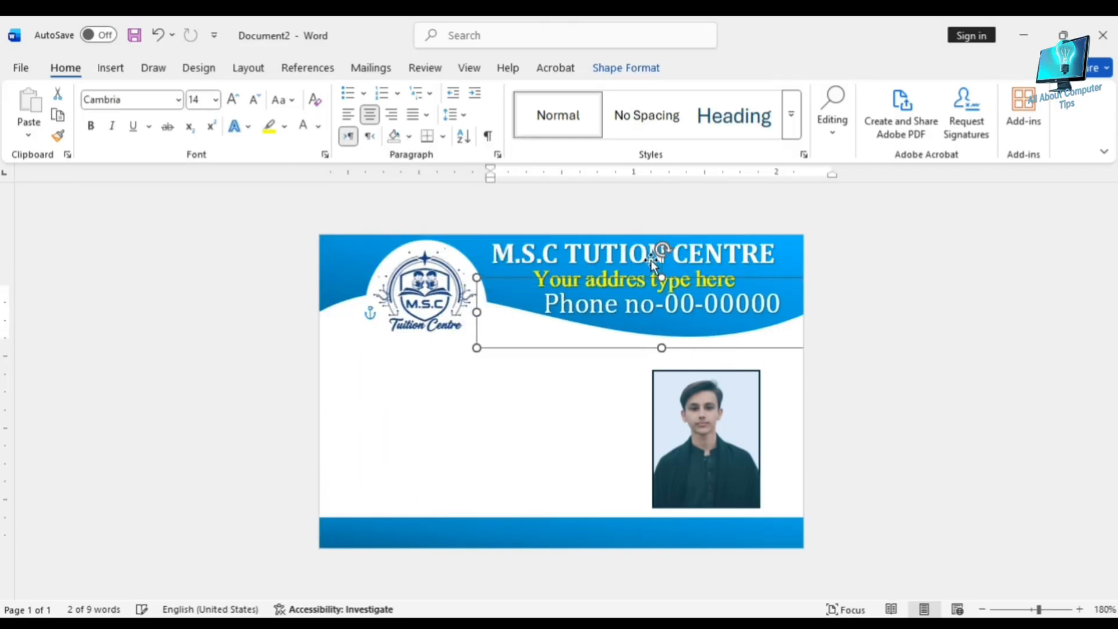
pyautogui.click(218, 106)
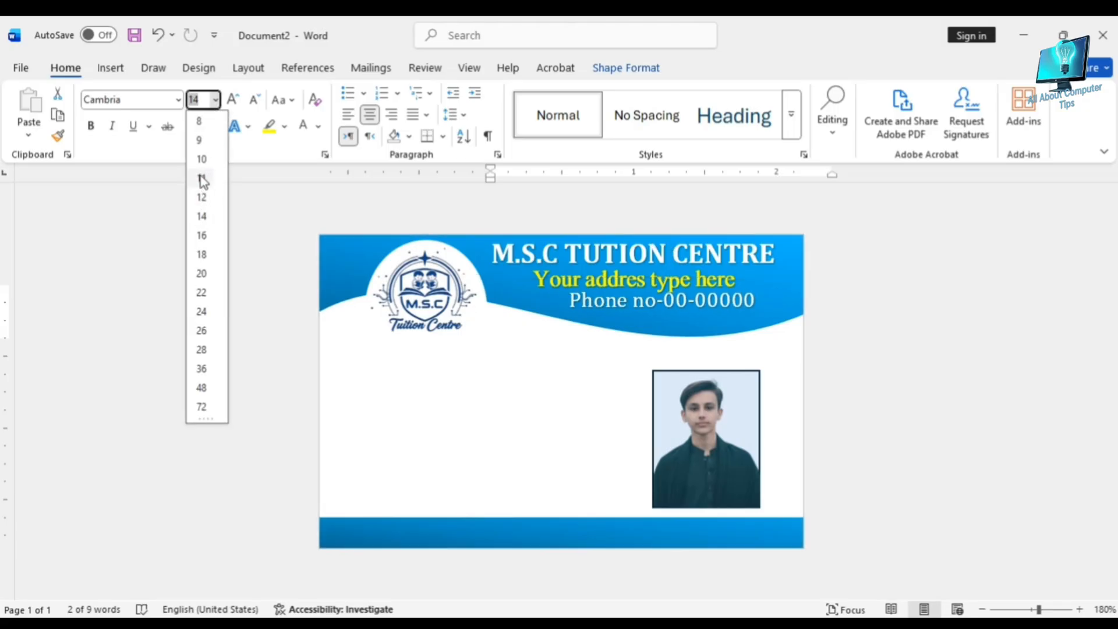
pyautogui.click(202, 179)
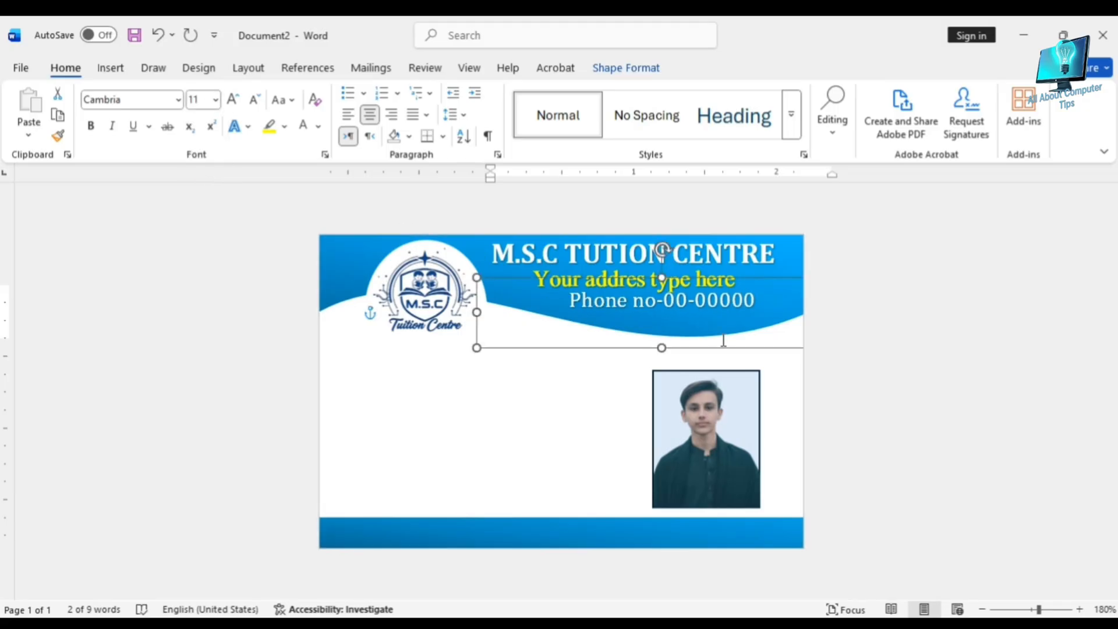
pyautogui.moveTo(730, 349); pyautogui.dragTo(746, 354)
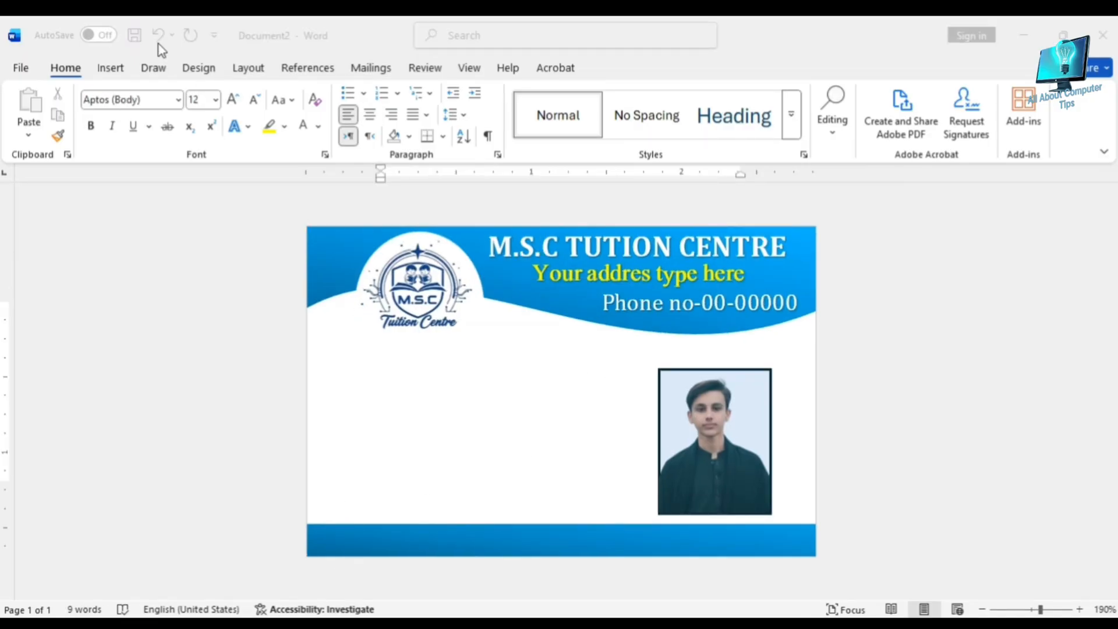
# Step: Draw a rounded rectangle about 0.2 inches high and 1.69 inches wide between the header and the portrait
pyautogui.click(115, 70)
pyautogui.click(118, 75)
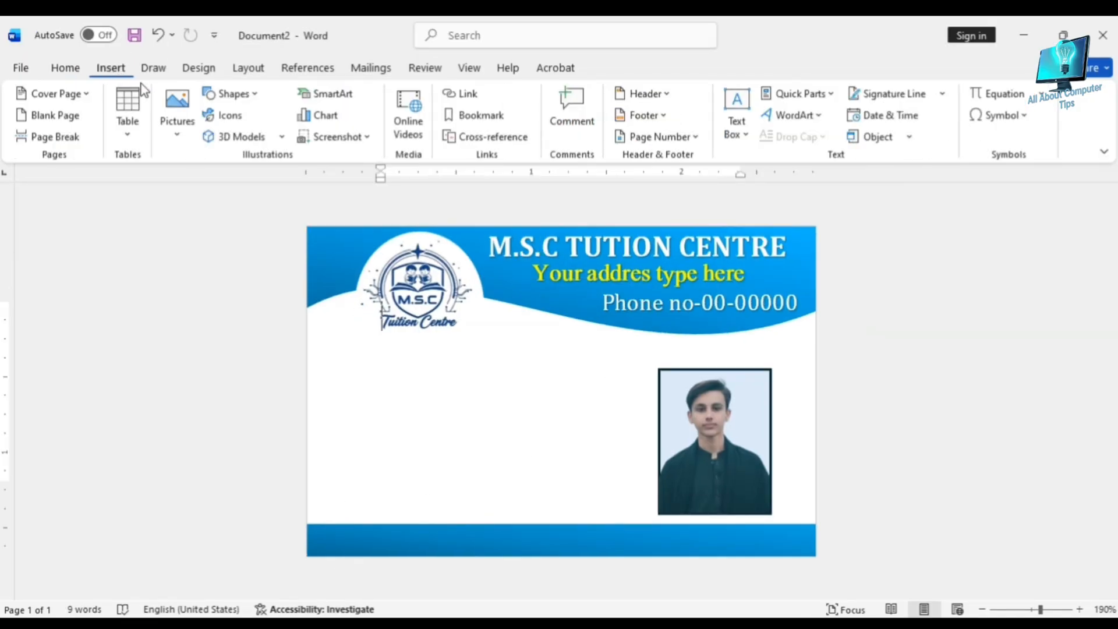
pyautogui.click(230, 94)
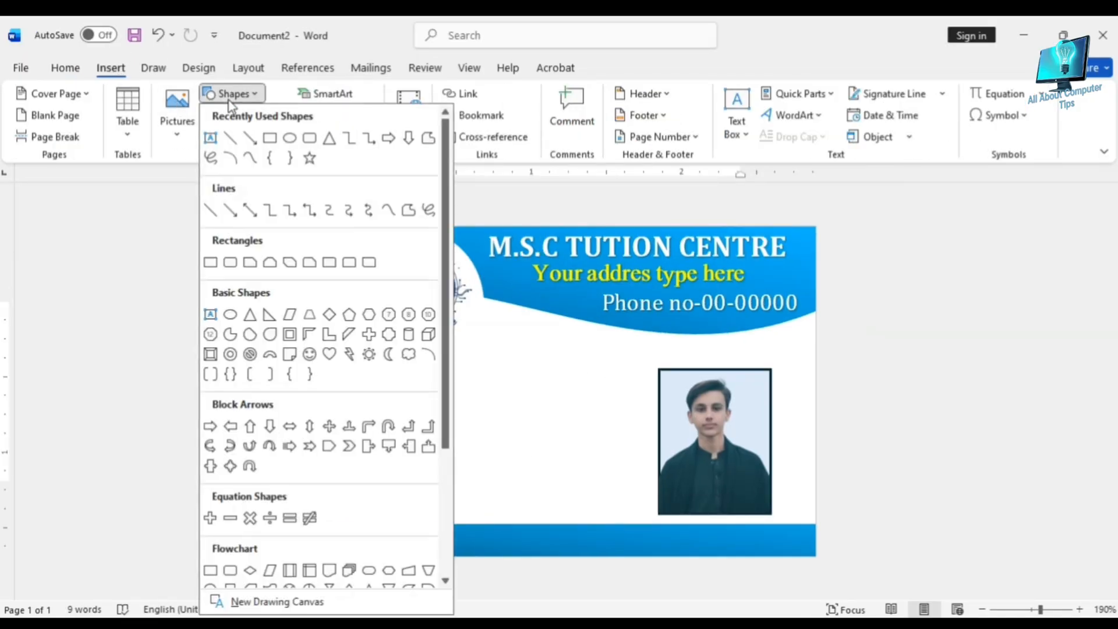
pyautogui.click(307, 139)
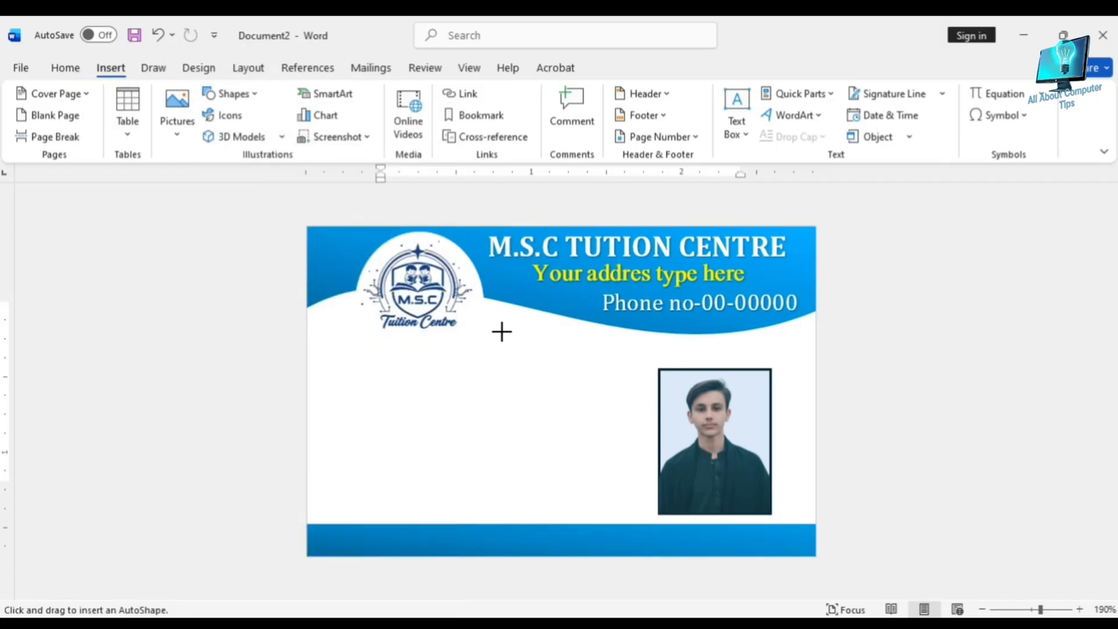
pyautogui.moveTo(485, 339)
pyautogui.mouseDown()
pyautogui.moveTo(537, 359)
pyautogui.moveTo(739, 366)
pyautogui.mouseUp()
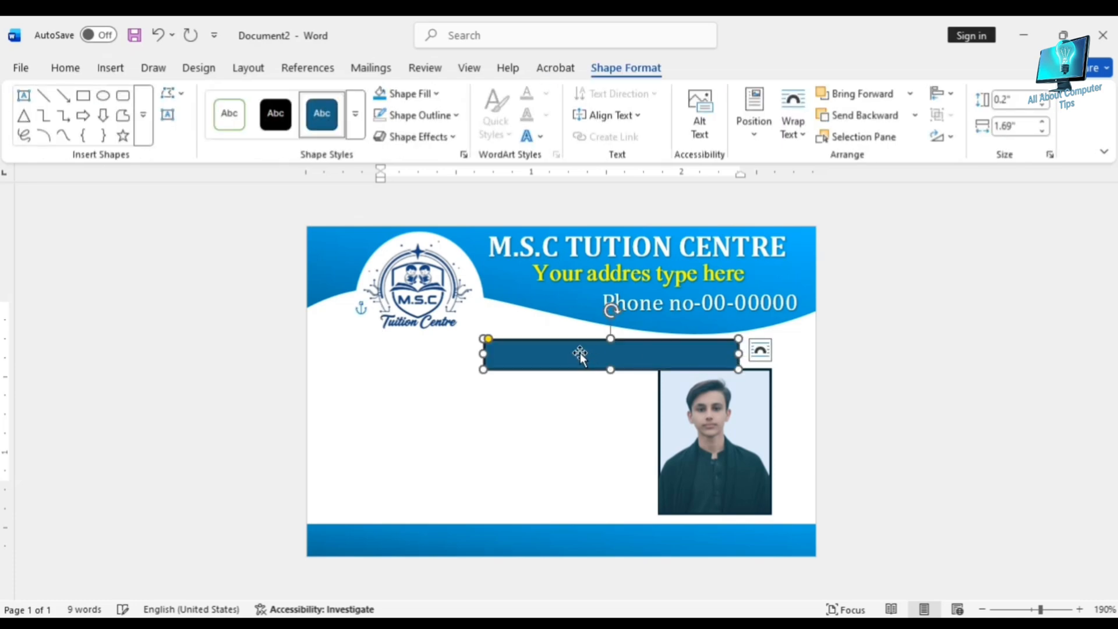
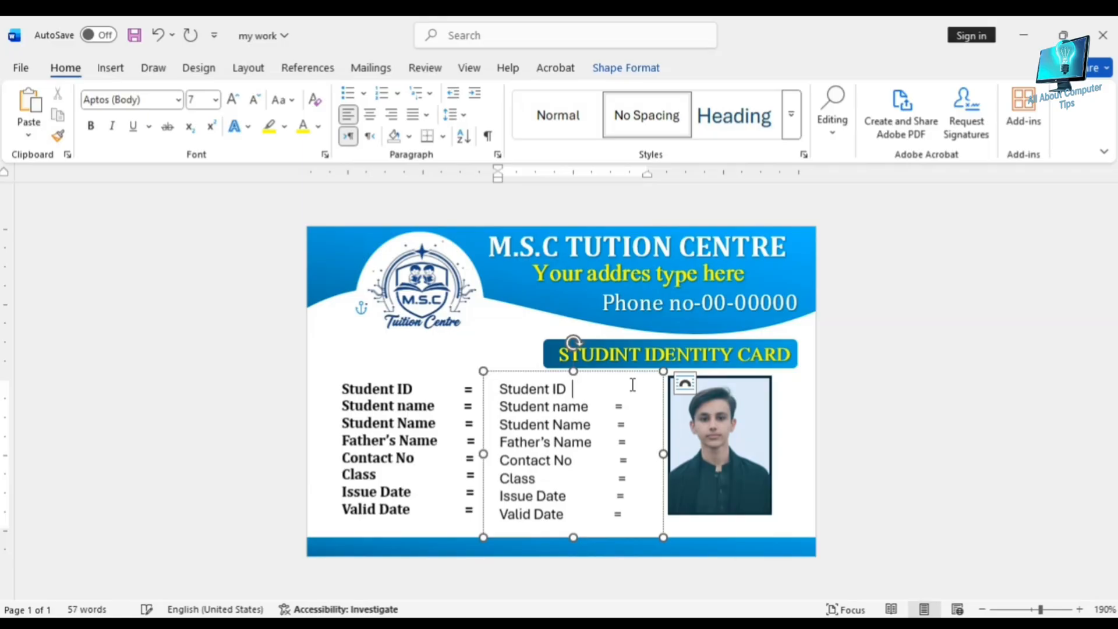
# Step: Clear the copied "Student ID" label from the first line of the text box beside the portrait
pyautogui.press('BackSpace')
pyautogui.press('BackSpace')
pyautogui.press('BackSpace')
pyautogui.press('BackSpace')
pyautogui.press('BackSpace')
pyautogui.press('BackSpace')
pyautogui.press('BackSpace')
pyautogui.press('BackSpace')
pyautogui.press('BackSpace')
pyautogui.press('BackSpace')
pyautogui.press('BackSpace')
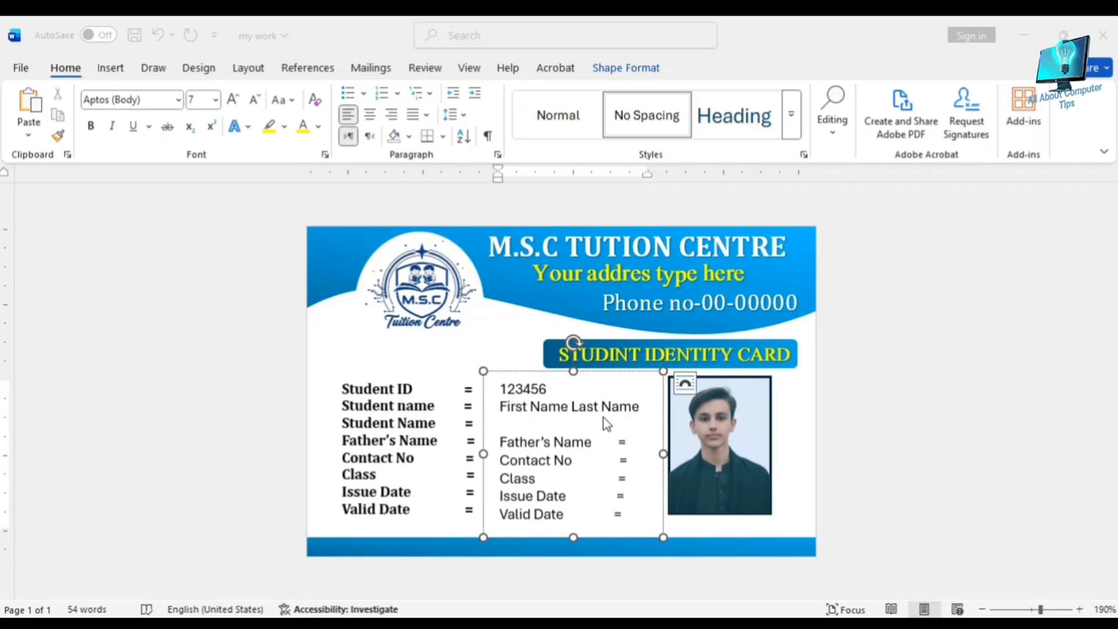
# Step: Enter "Frist Name Surname" on the blank third line of the values text box
pyautogui.click(575, 421)
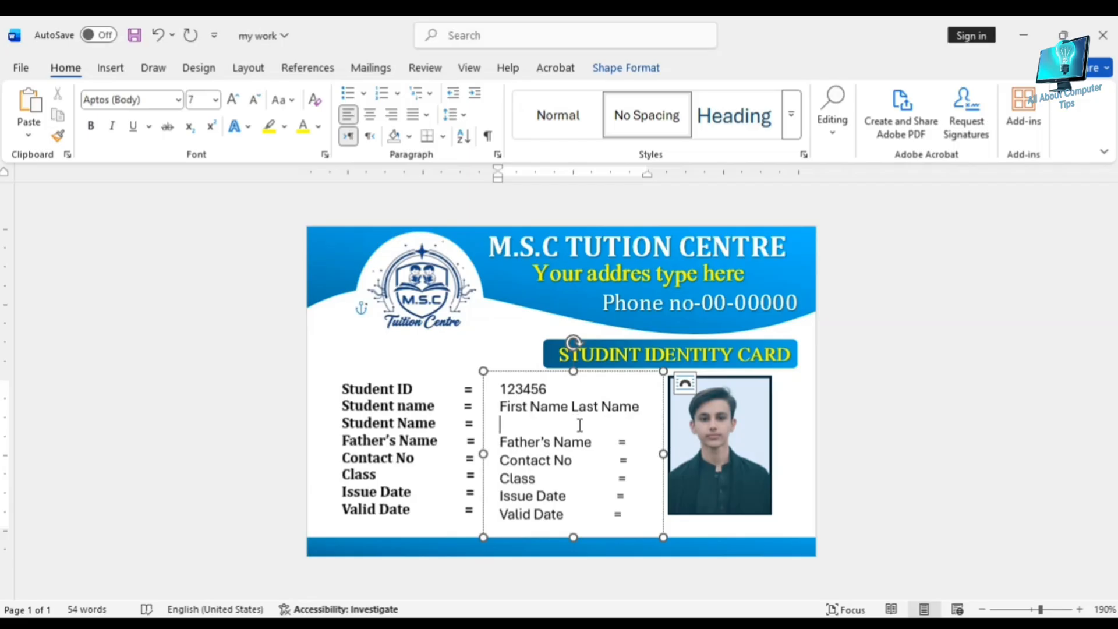
pyautogui.write('F')
pyautogui.write('r')
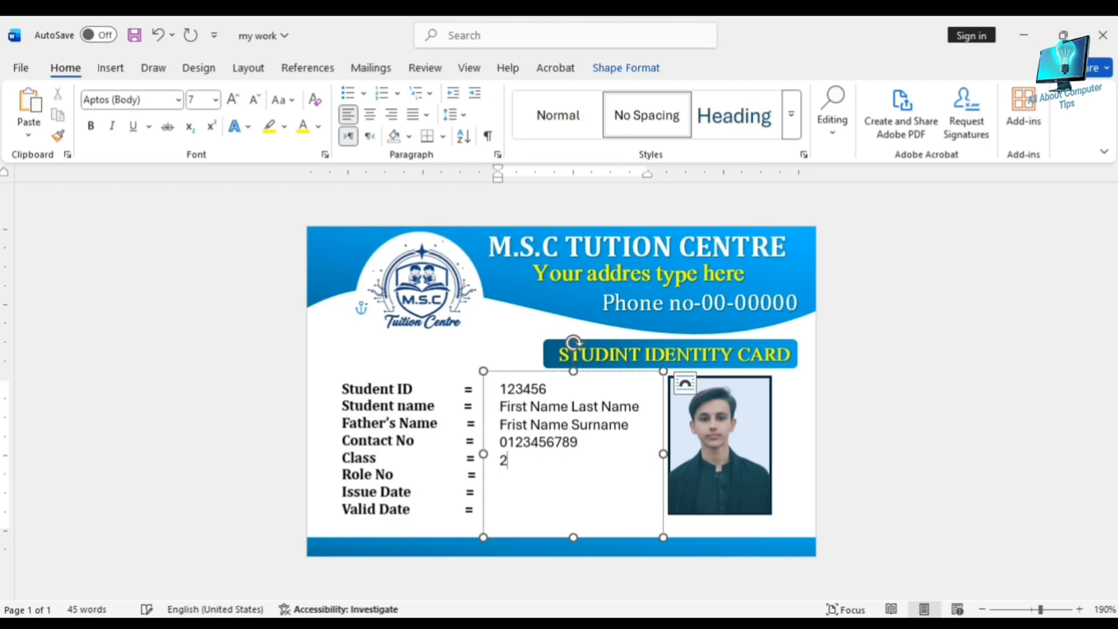
pyautogui.write('025/12/15')
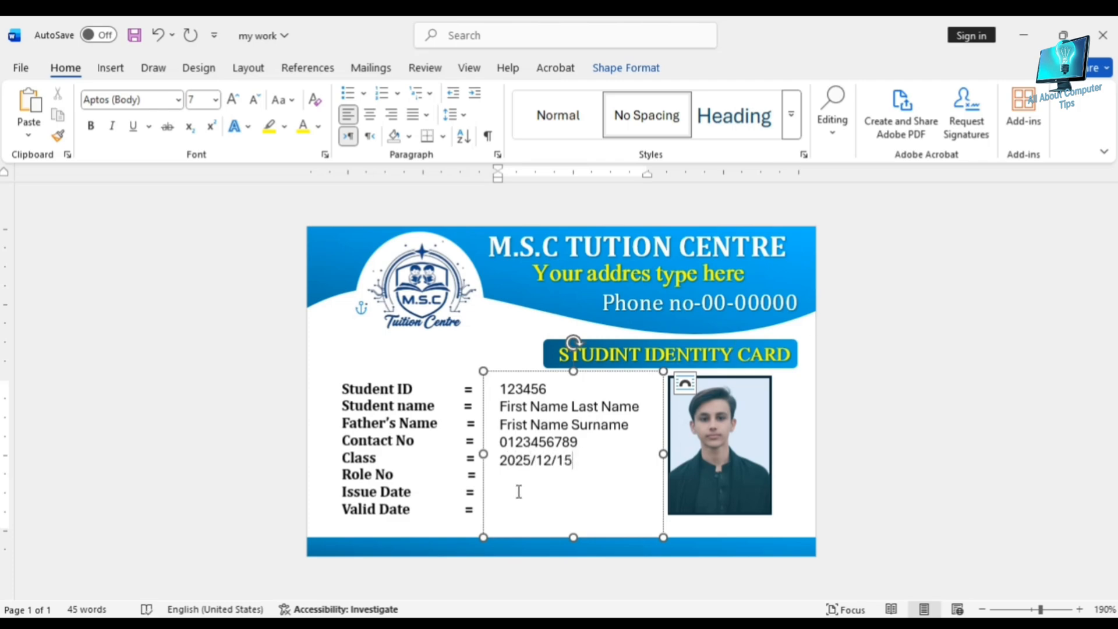
pyautogui.press('BackSpace')
pyautogui.press('BackSpace')
pyautogui.press('BackSpace')
pyautogui.press('BackSpace')
pyautogui.press('BackSpace')
pyautogui.press('BackSpace')
pyautogui.press('BackSpace')
pyautogui.press('BackSpace')
pyautogui.press('BackSpace')
pyautogui.press('BackSpace')
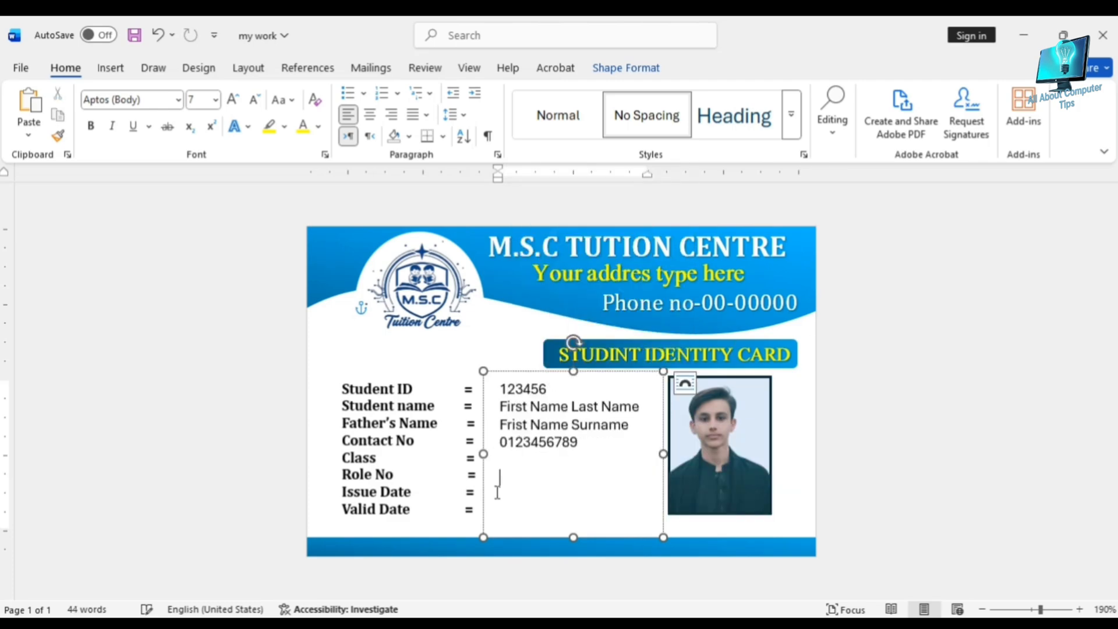
# Step: Fill in the remaining card values: class Vi, role number 100, issue date 2025/12/15 and valid date 2026/05/15
pyautogui.write('2025/12/15')
pyautogui.click(507, 459)
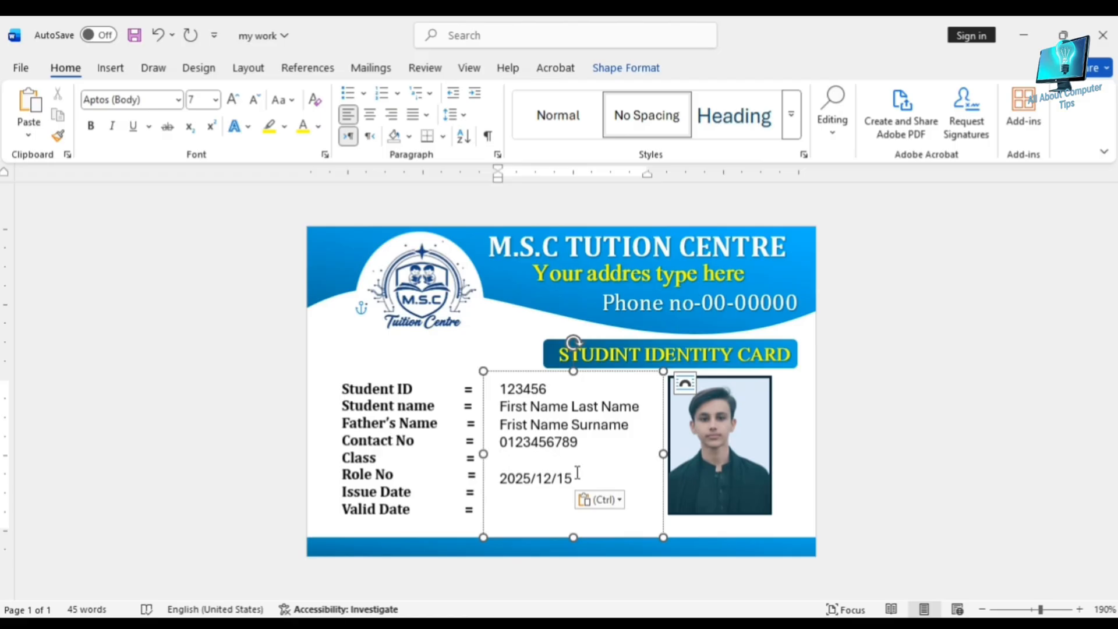
pyautogui.write('Vi')
pyautogui.press('Return')
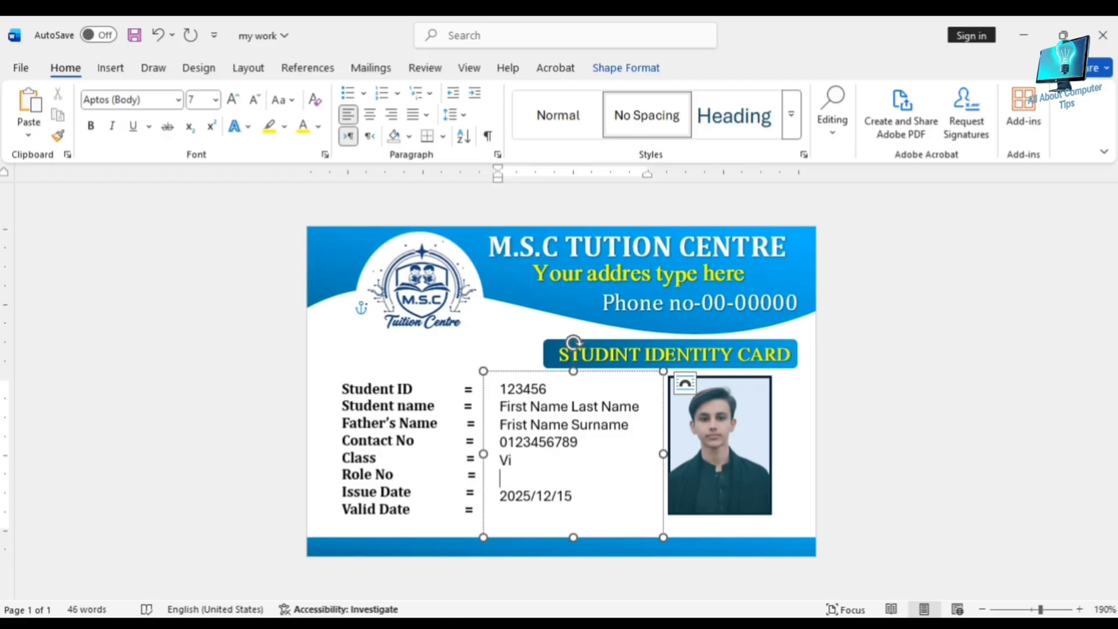
pyautogui.write('100')
pyautogui.click(536, 514)
pyautogui.write('2026/05')
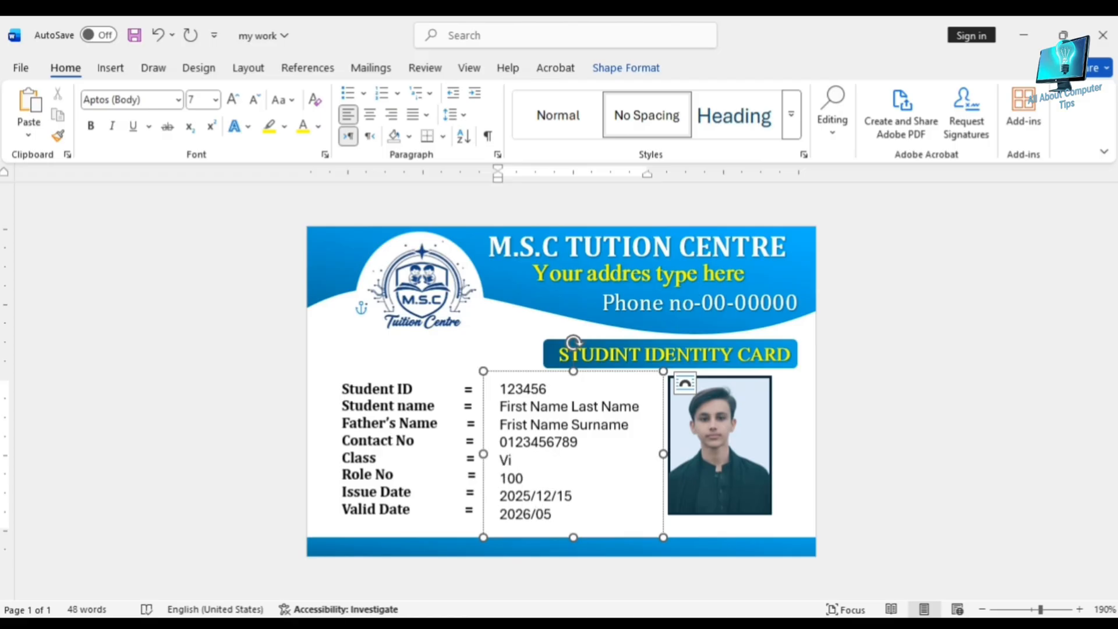
pyautogui.write('/15')
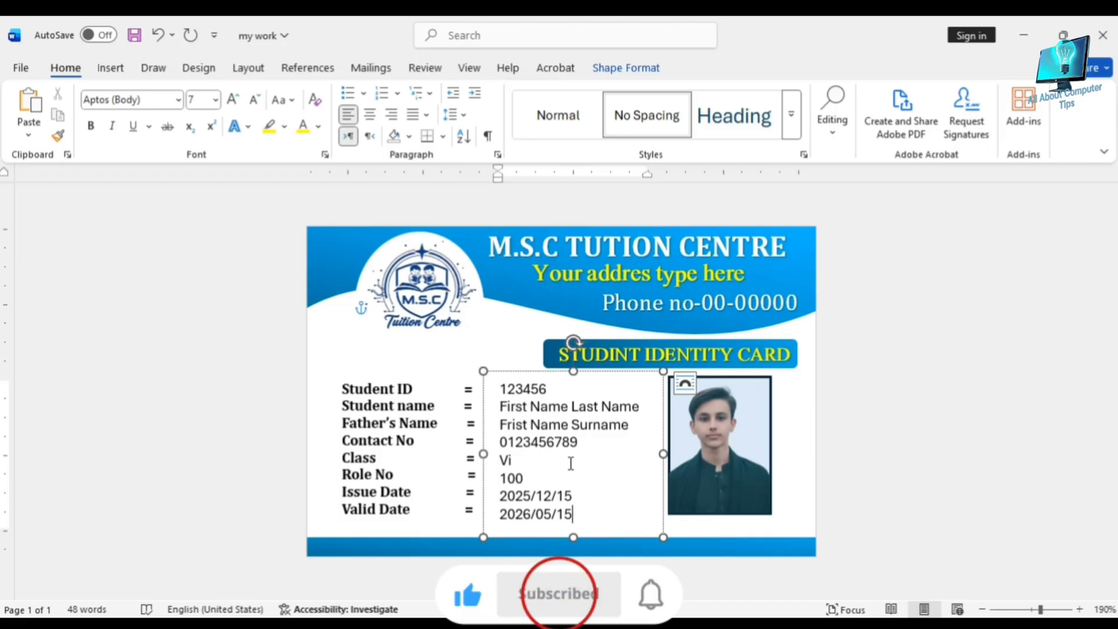
# Step: Make all text in the values box bold and change its font to Franklin Gothic Medium
pyautogui.hotkey('ctrl', 'a')
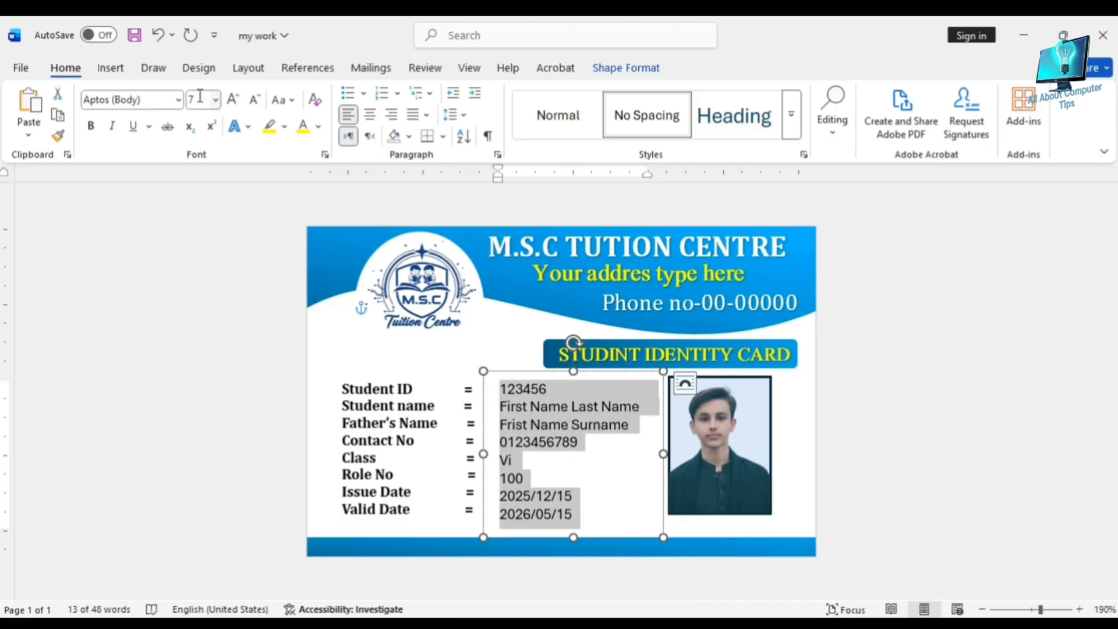
pyautogui.click(93, 127)
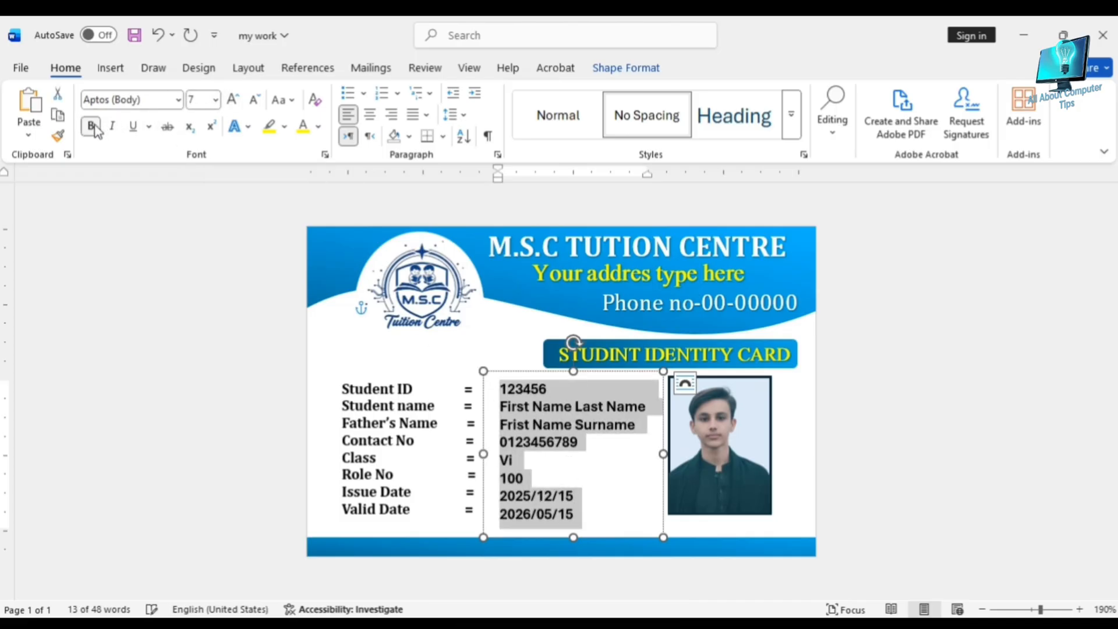
pyautogui.click(177, 100)
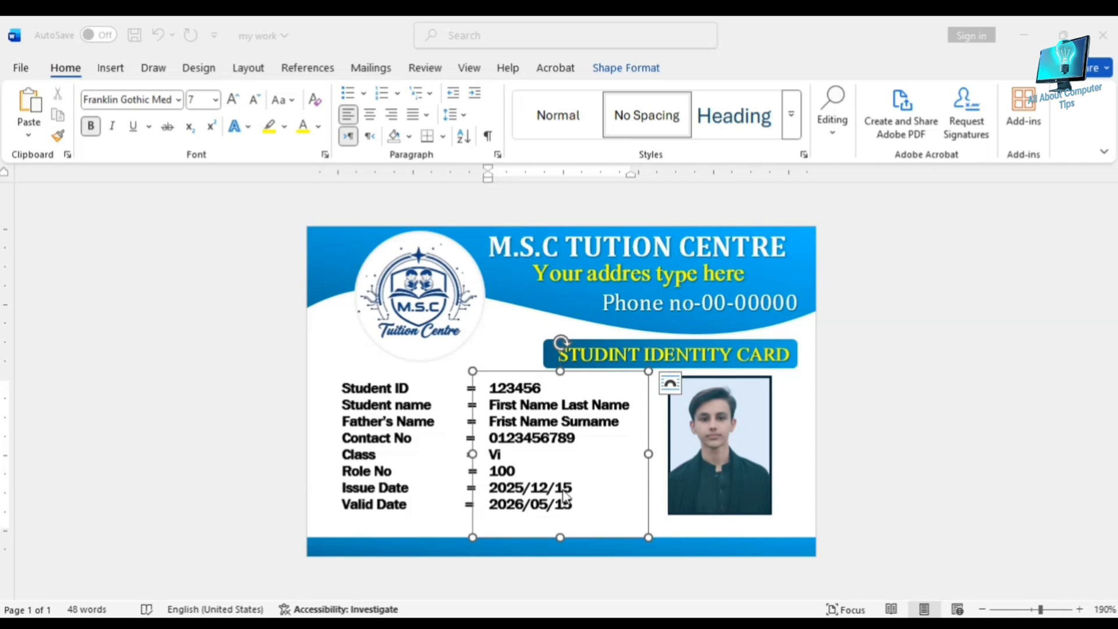
# Step: Color all the student detail values beside the portrait red, leaving the label column as it is
pyautogui.click(582, 475)
pyautogui.hotkey('ctrl', 'a')
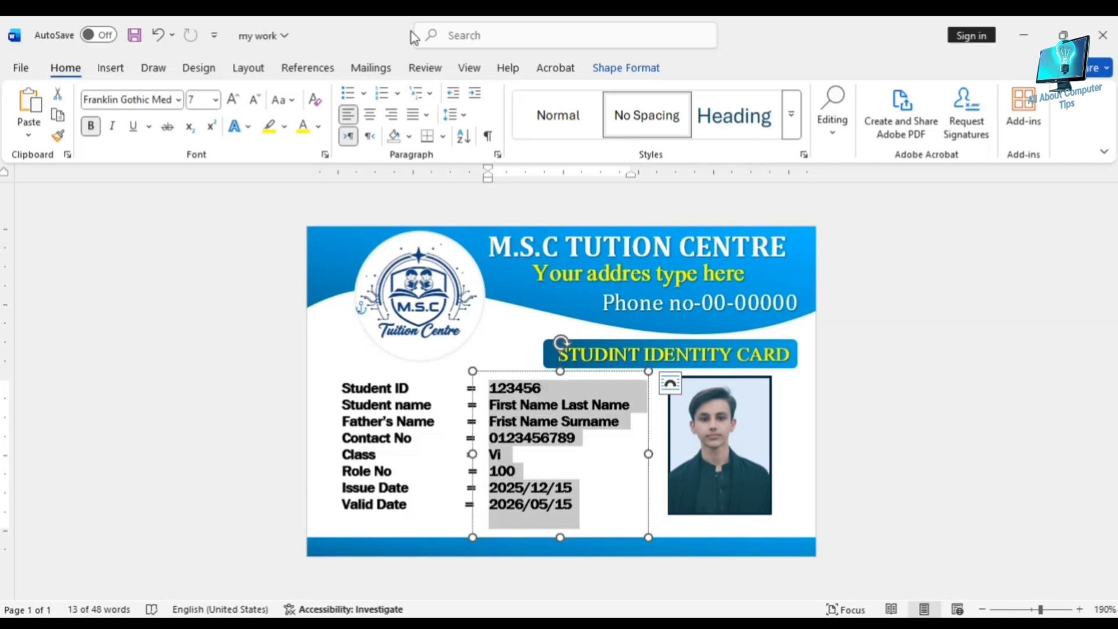
pyautogui.click(610, 68)
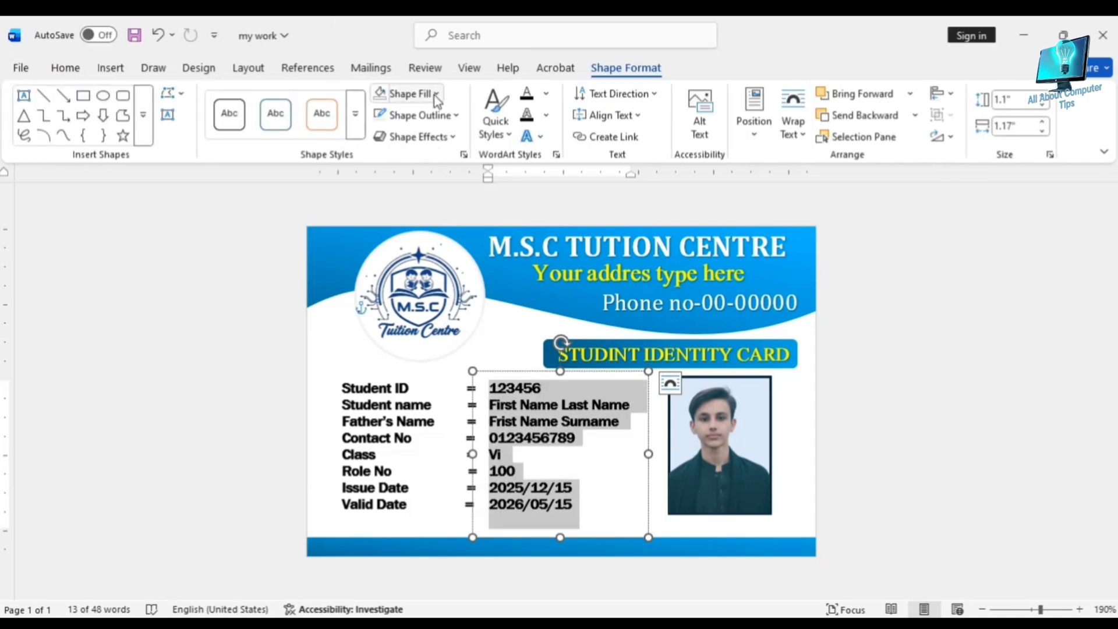
pyautogui.click(85, 70)
pyautogui.click(320, 128)
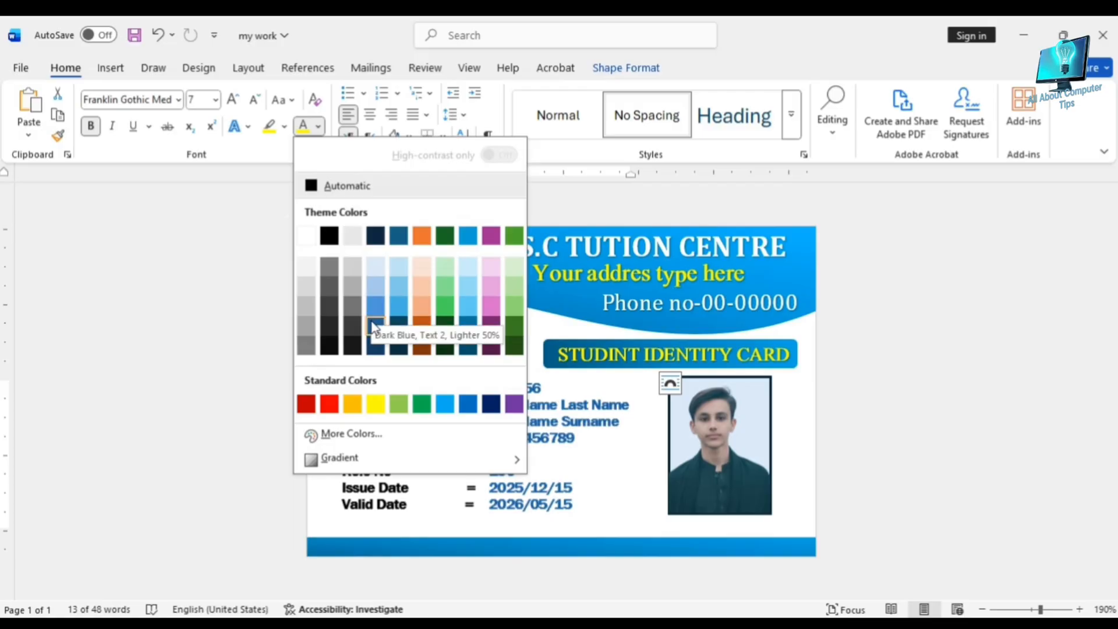
pyautogui.click(305, 404)
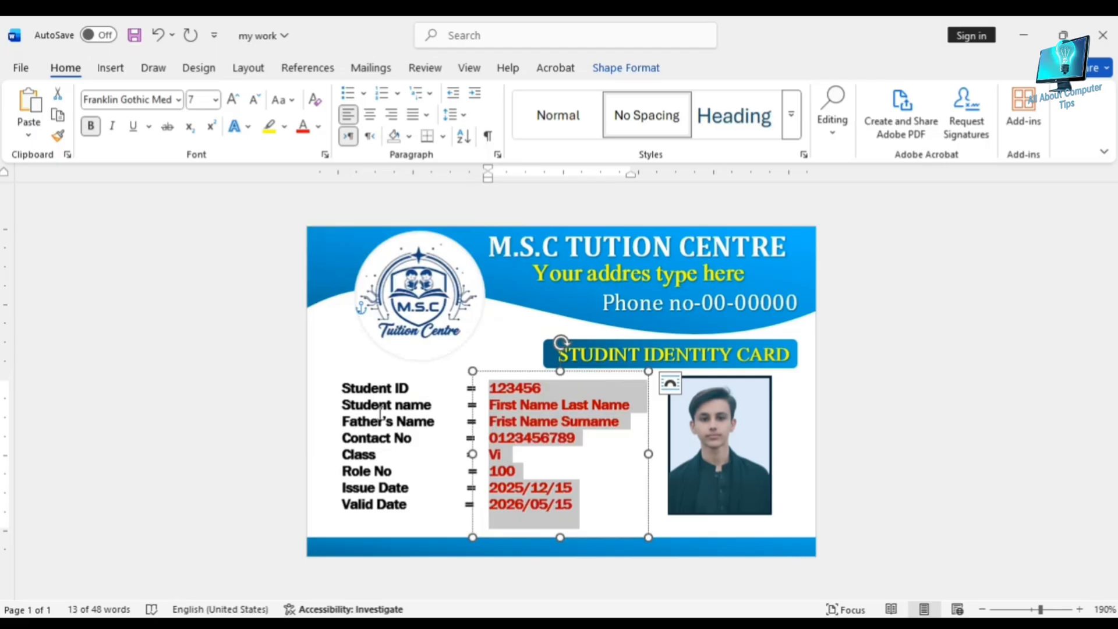
pyautogui.click(589, 490)
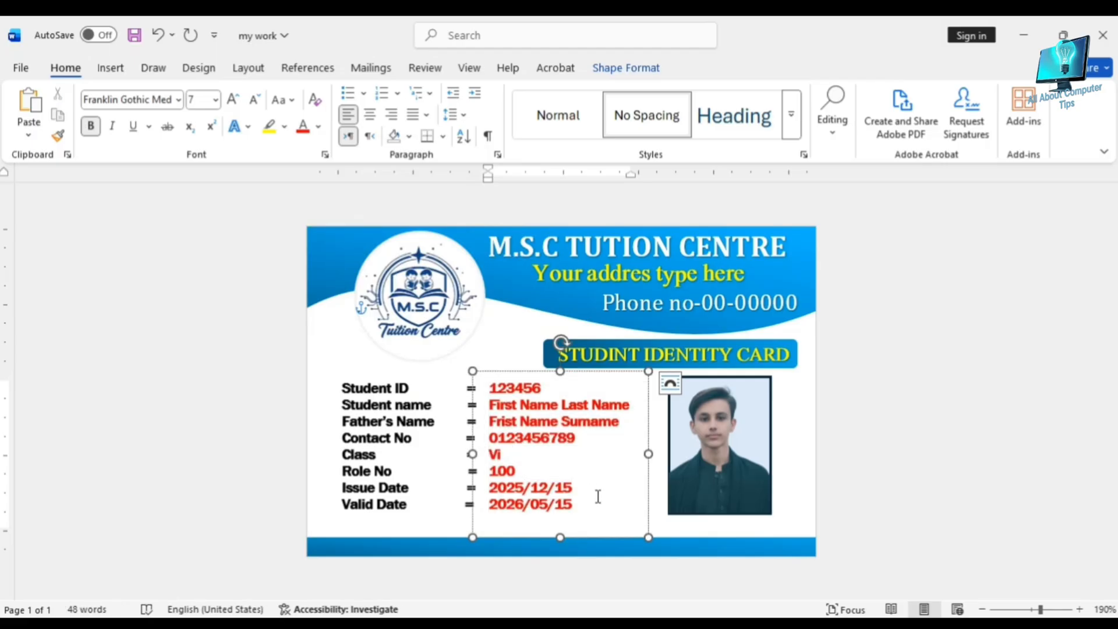
pyautogui.click(669, 530)
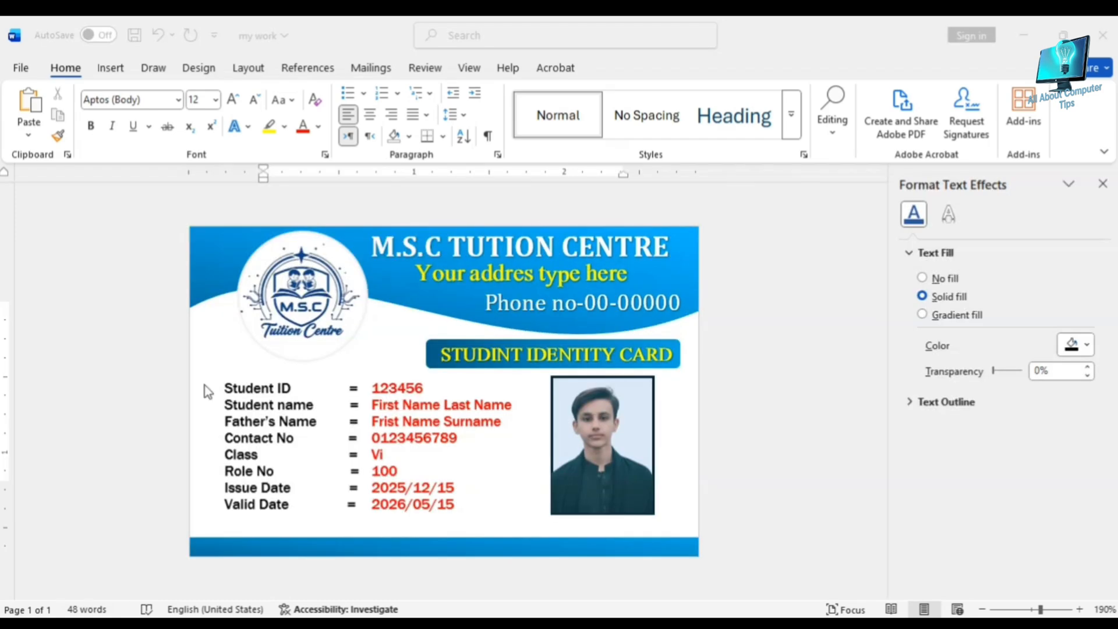
# Step: Draw a rectangle about 1.23 inches high and 1.49 inches wide over the student detail values
pyautogui.click(112, 74)
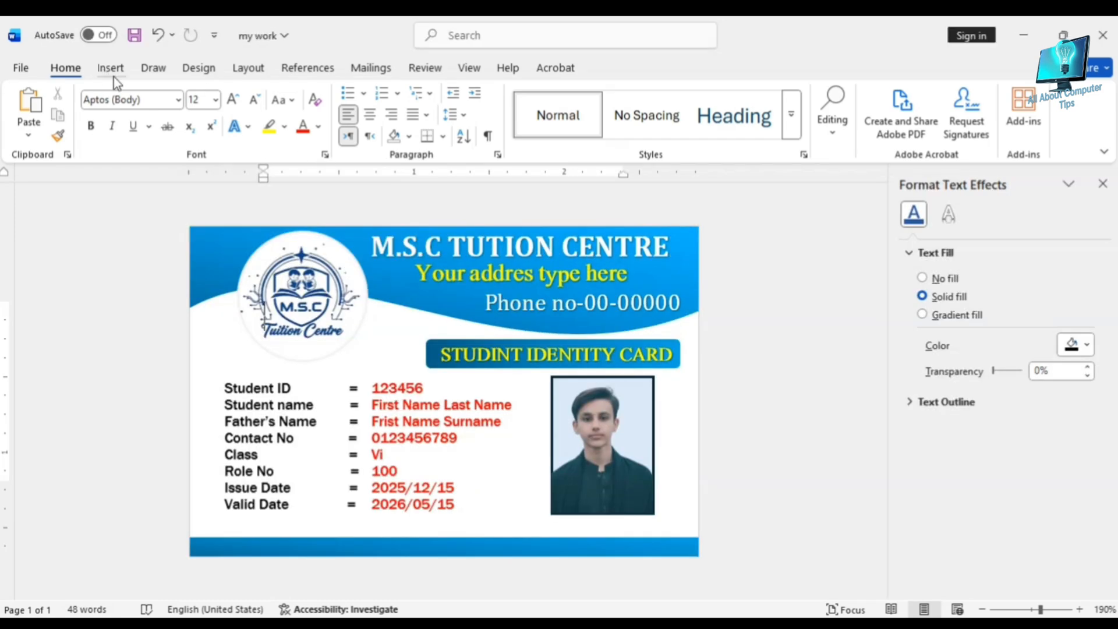
pyautogui.click(123, 71)
pyautogui.click(233, 94)
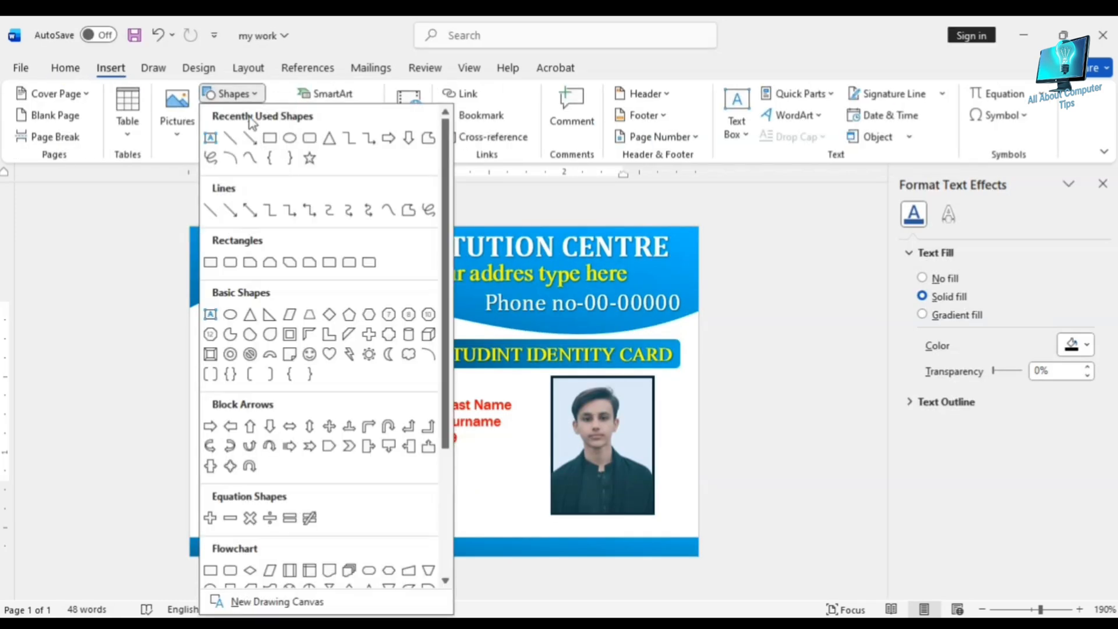
pyautogui.click(270, 138)
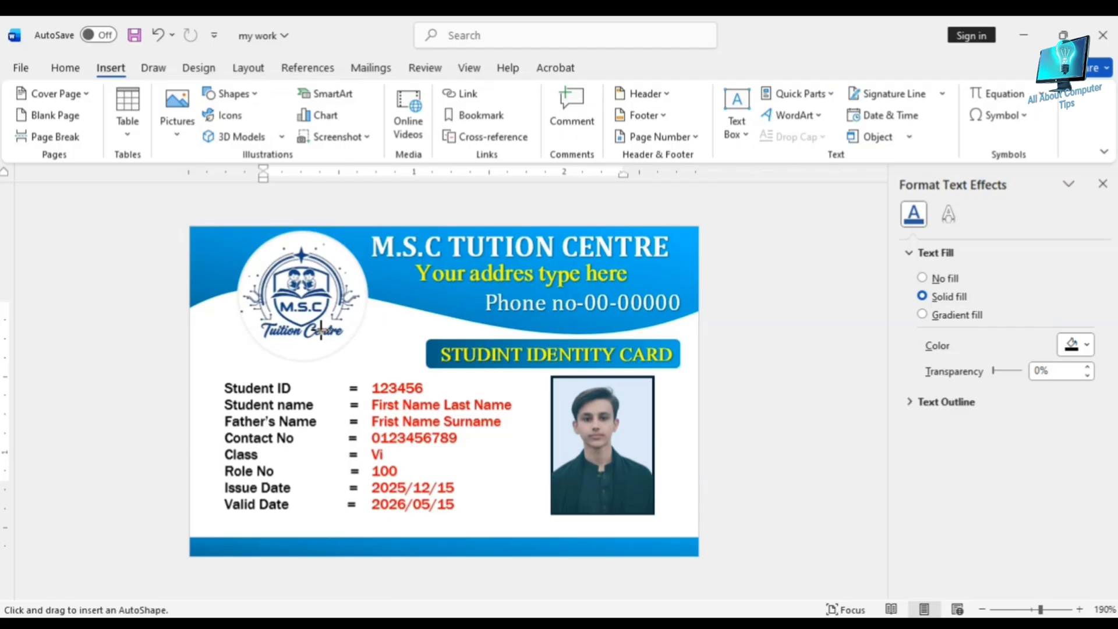
pyautogui.moveTo(306, 328); pyautogui.dragTo(531, 514)
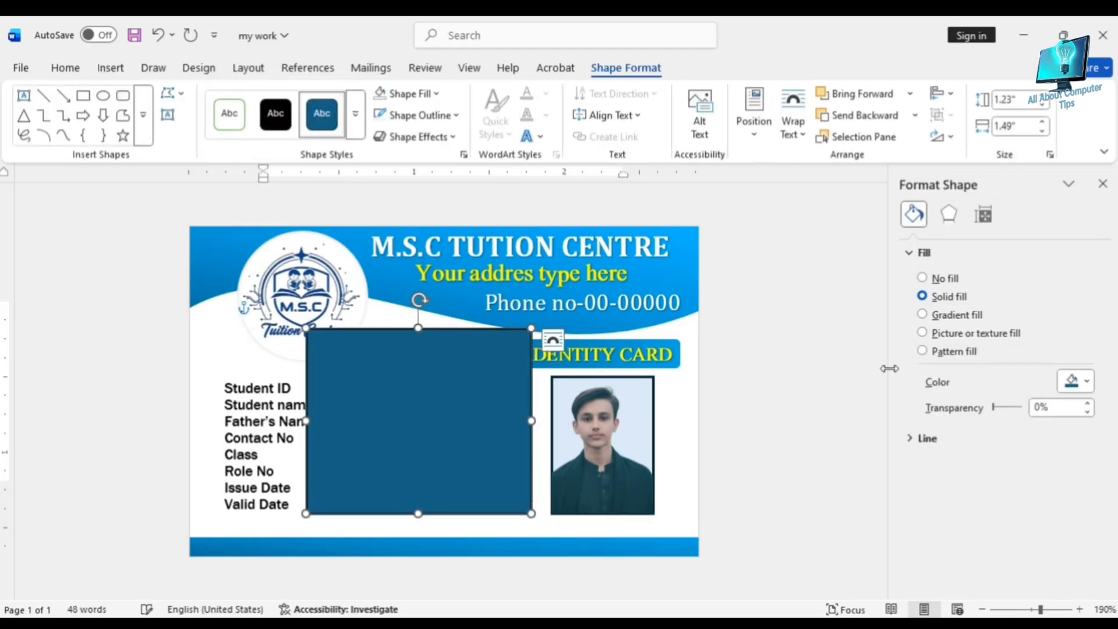
# Step: Fill the rectangle with the logo picture WhatsApp_Image_2025-12-12_at_4.50.46_PM-removebg-preview from the Downloads folder
pyautogui.rightClick(509, 389)
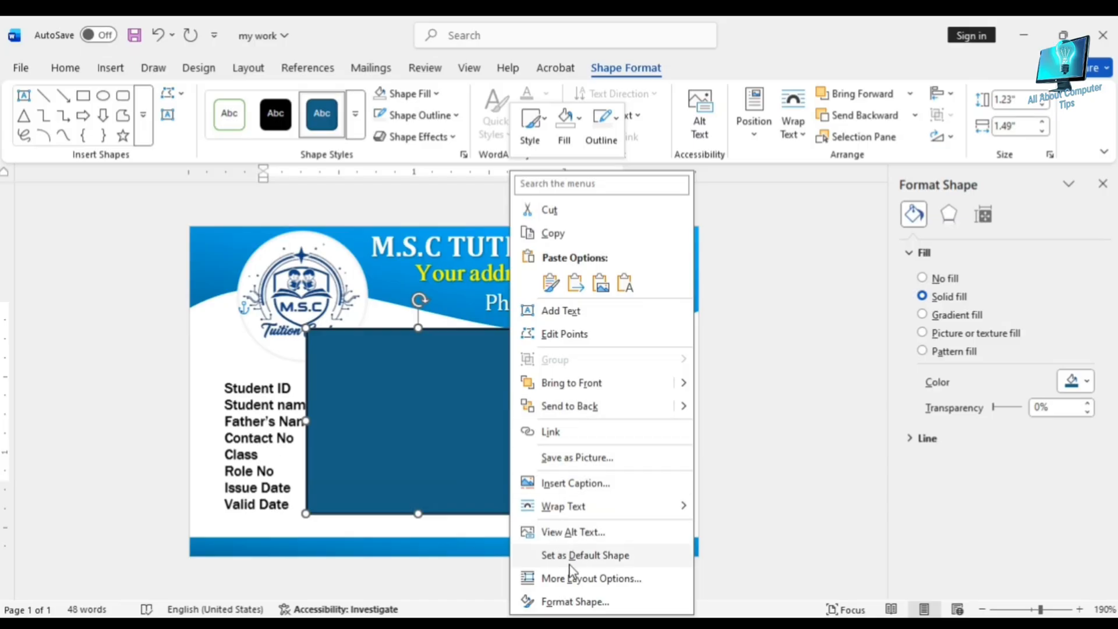
pyautogui.click(573, 602)
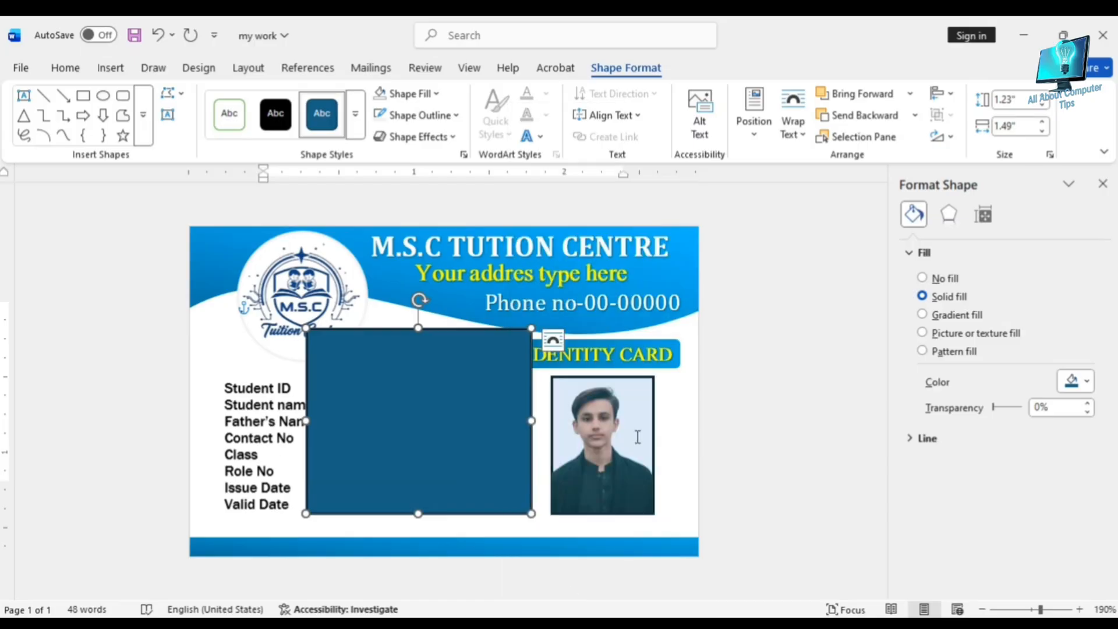
pyautogui.click(927, 337)
pyautogui.click(953, 401)
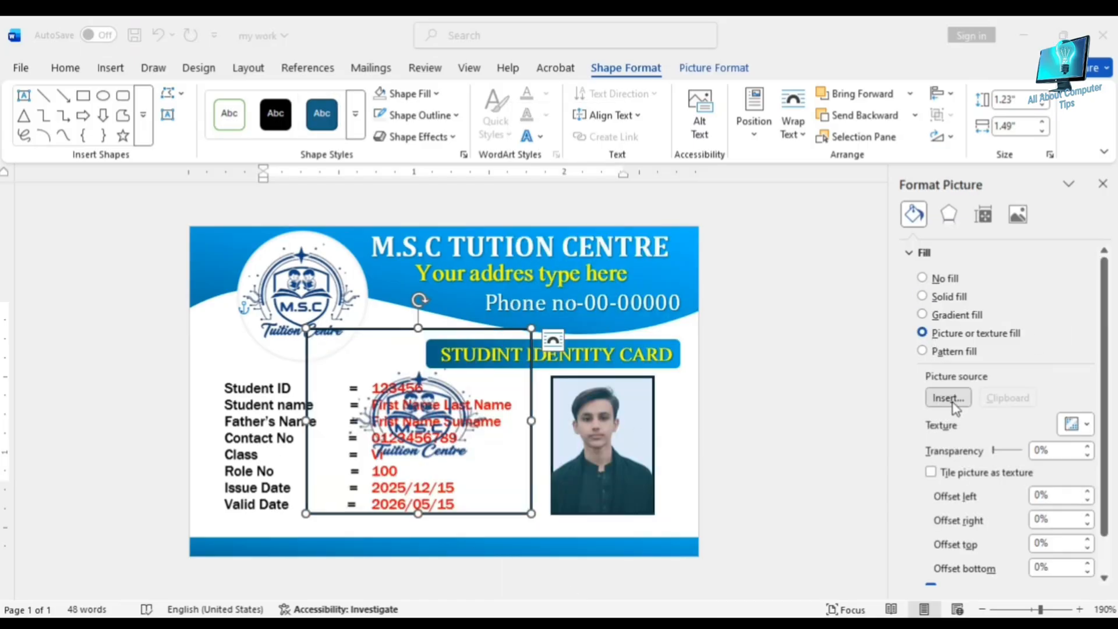
pyautogui.click(380, 275)
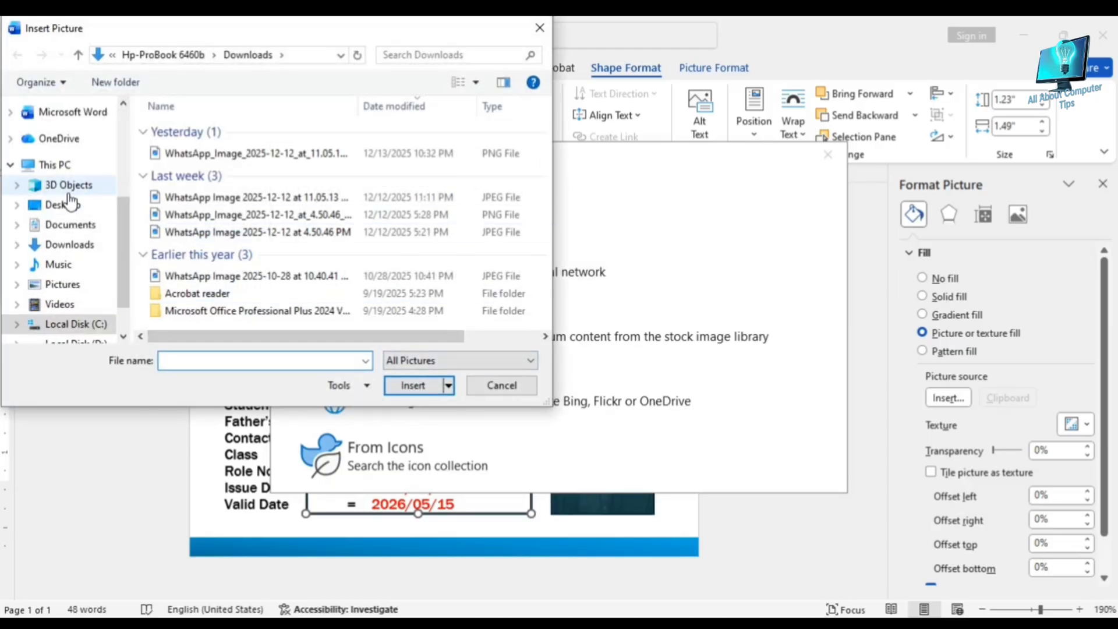
pyautogui.click(69, 245)
pyautogui.click(236, 270)
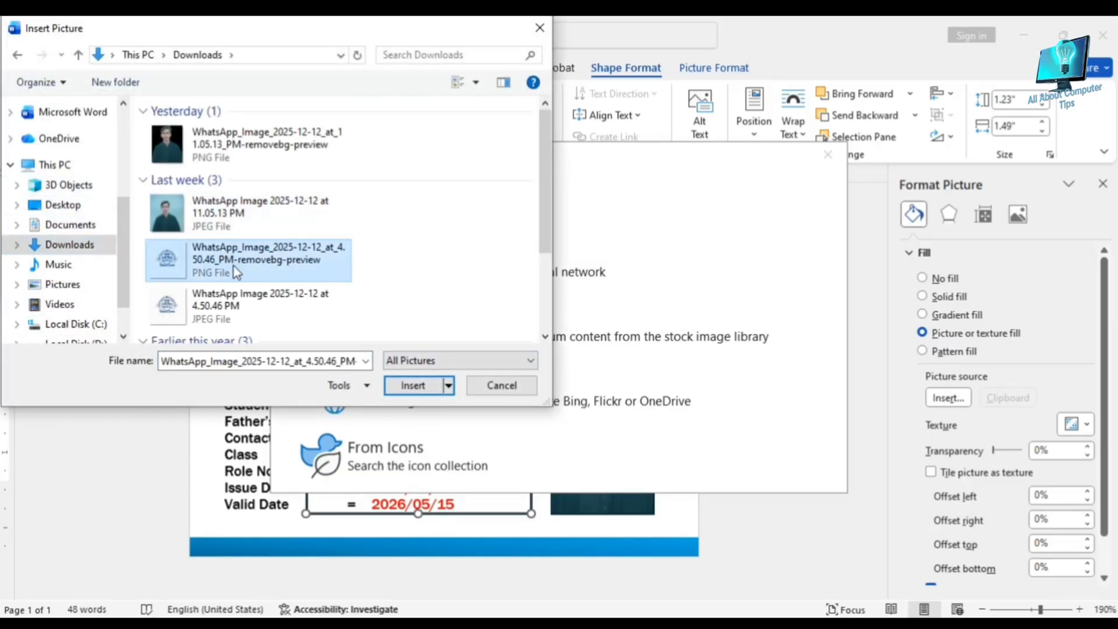
pyautogui.click(434, 385)
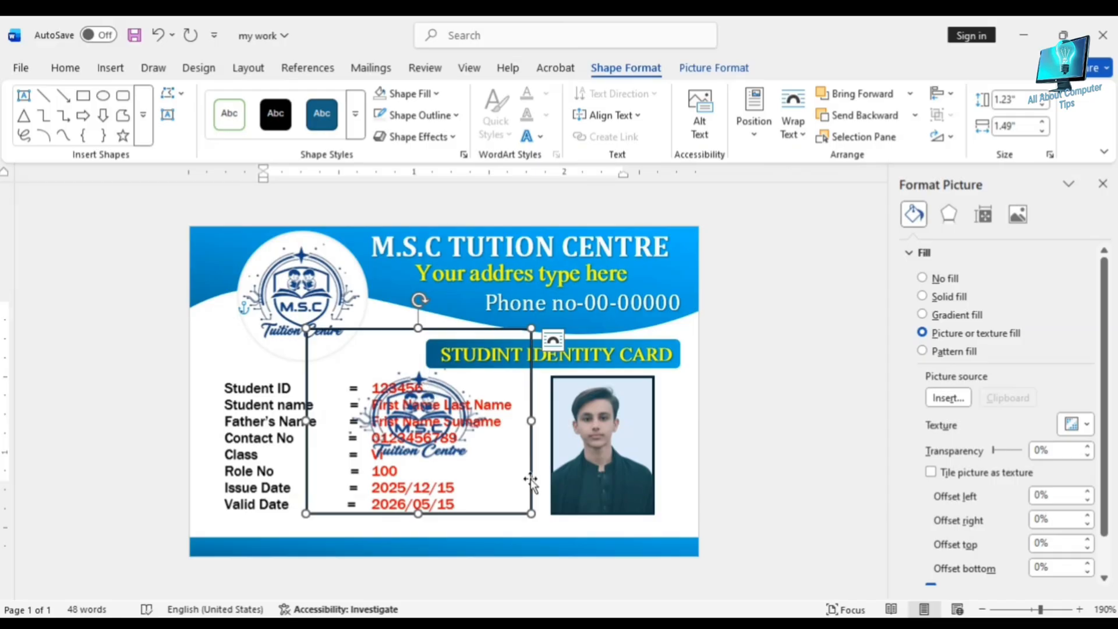
# Step: Enlarge the logo-filled rectangle to about 2 inches square, move it over the middle of the card and remove its outline
pyautogui.moveTo(531, 514); pyautogui.dragTo(569, 566)
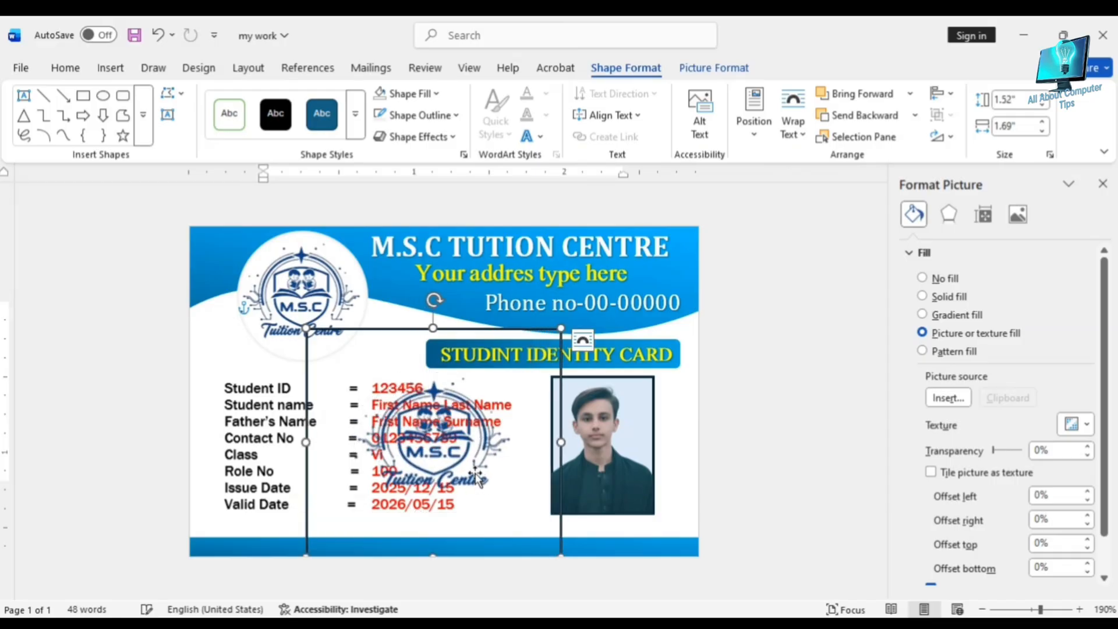
pyautogui.moveTo(475, 477); pyautogui.dragTo(457, 433)
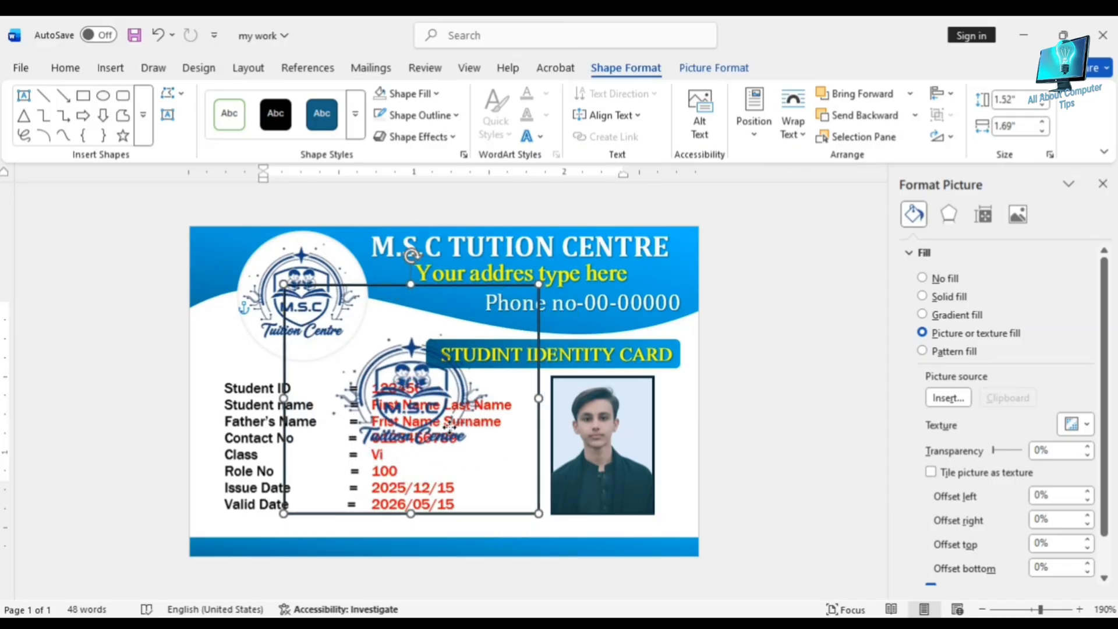
pyautogui.moveTo(544, 523); pyautogui.dragTo(608, 566)
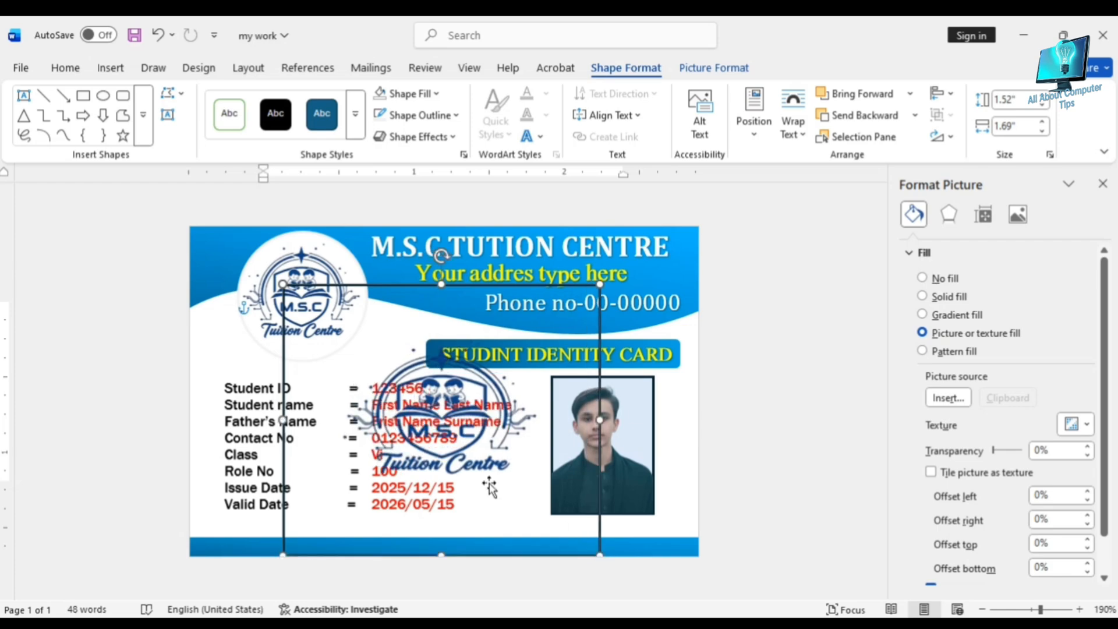
pyautogui.moveTo(490, 487); pyautogui.dragTo(458, 475)
pyautogui.moveTo(414, 574); pyautogui.dragTo(415, 581)
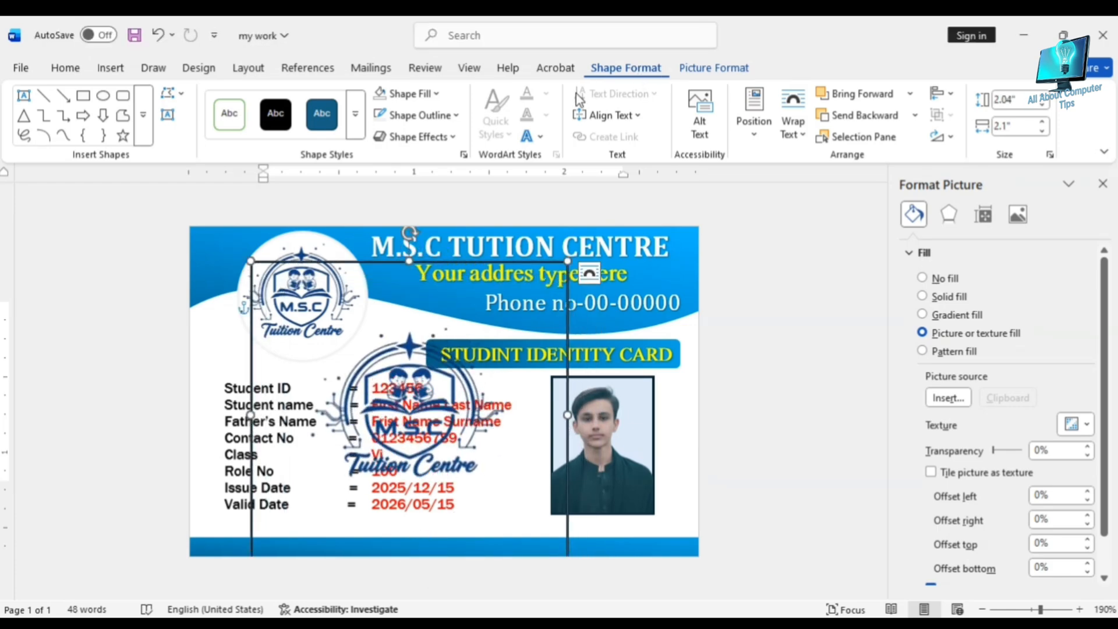
pyautogui.click(454, 115)
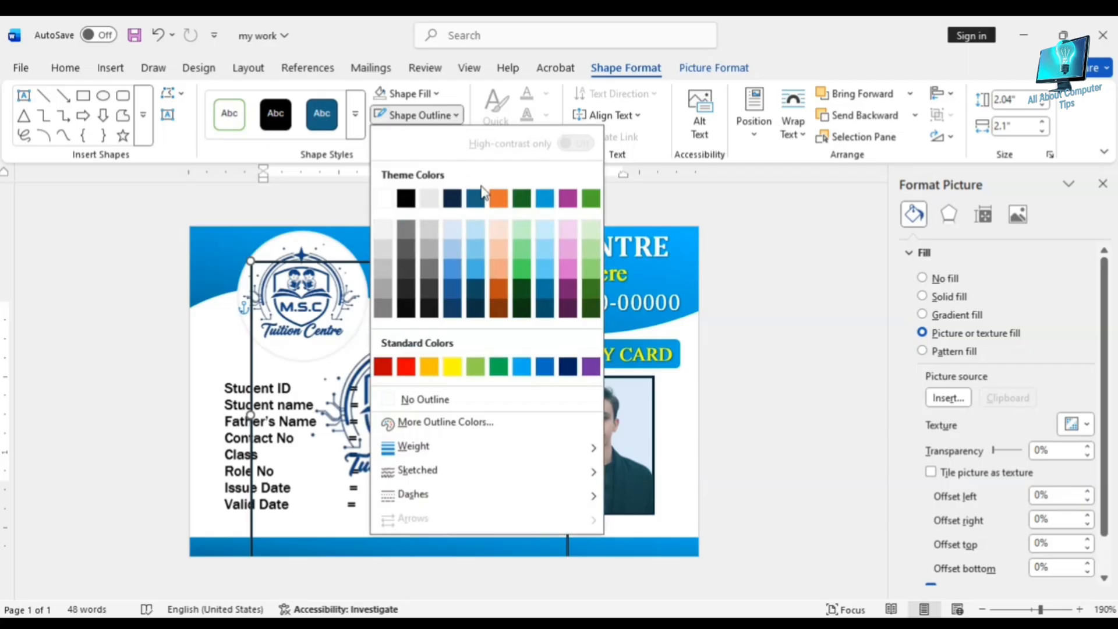
pyautogui.click(439, 401)
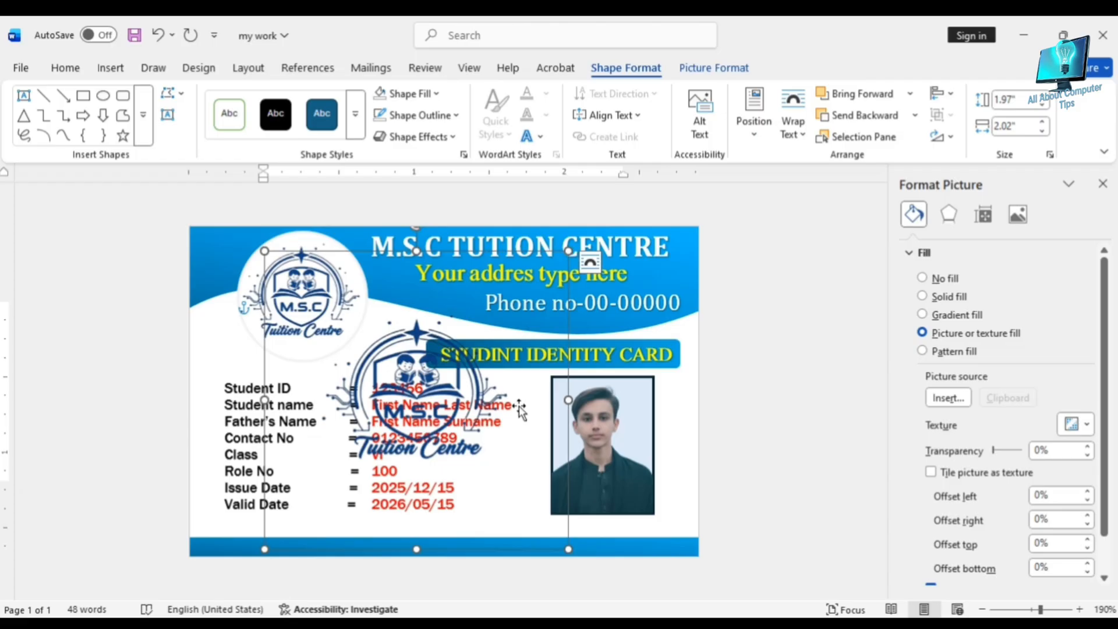
# Step: Send the enlarged logo behind the text and raise its picture transparency to make a faint watermark
pyautogui.click(916, 115)
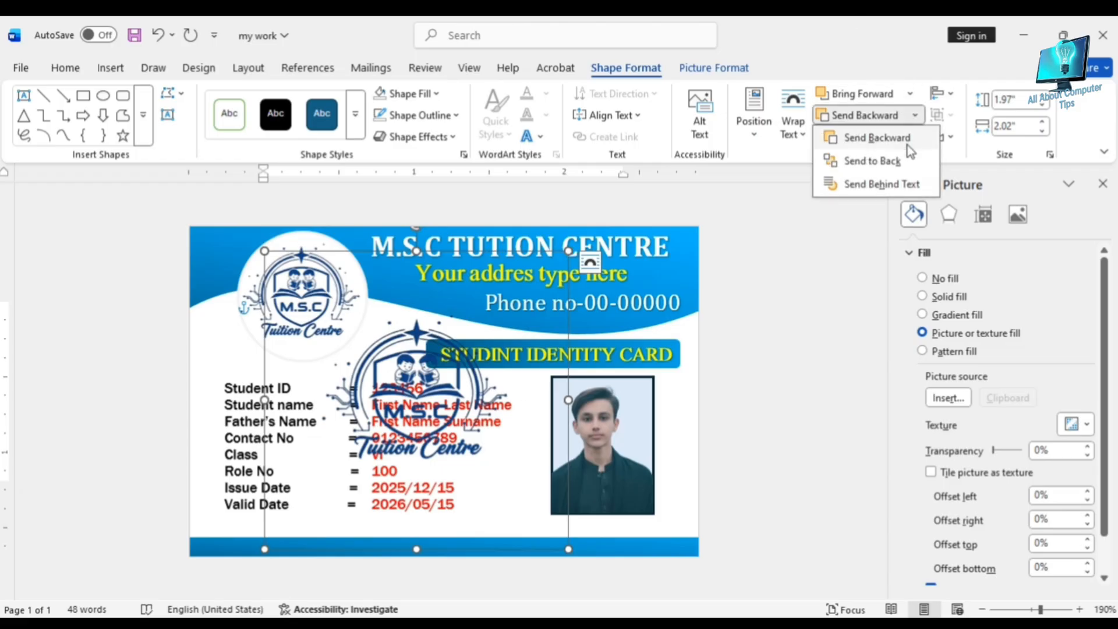
pyautogui.click(902, 184)
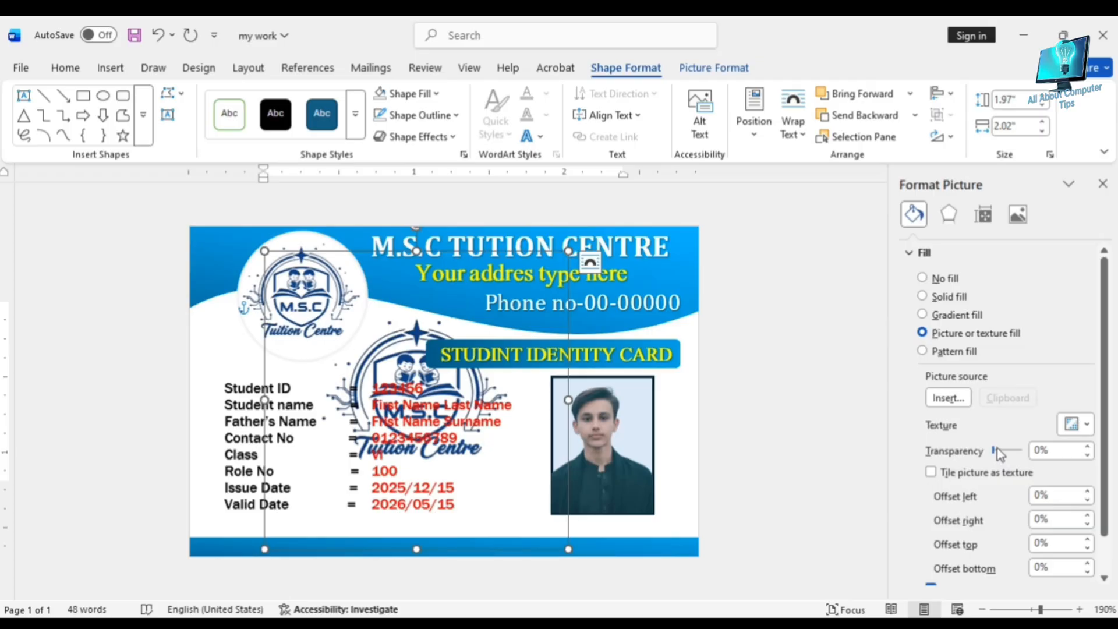
pyautogui.moveTo(994, 451); pyautogui.dragTo(1025, 466)
pyautogui.click(769, 434)
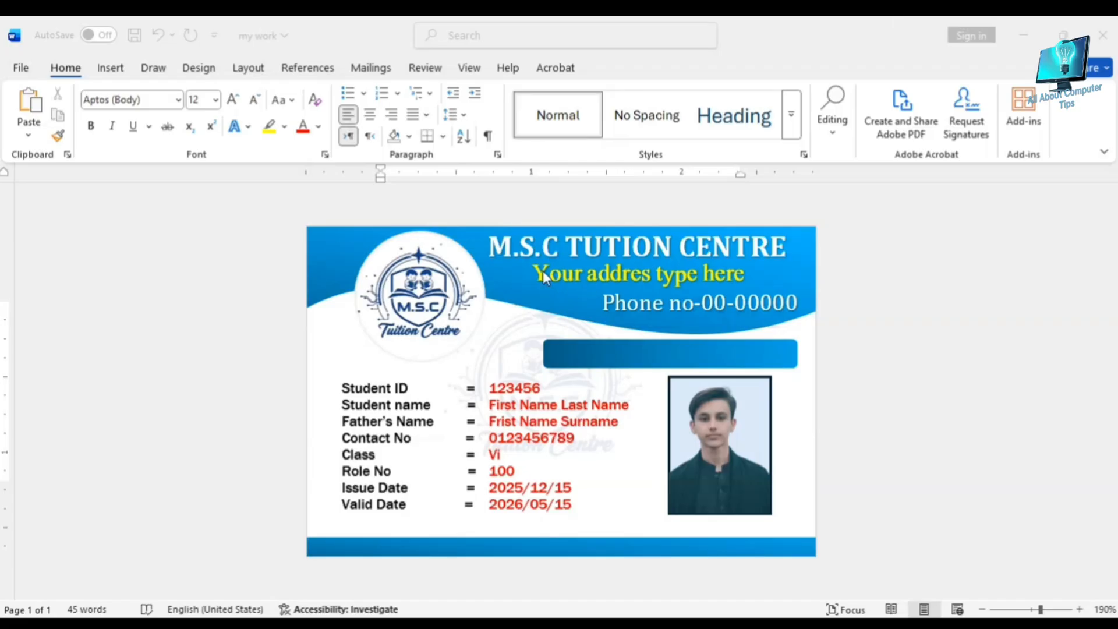
# Step: Draw a text box about 0.3 inches high and 1.08 inches wide below the portrait, without an outline
pyautogui.click(110, 67)
pyautogui.click(227, 93)
pyautogui.click(211, 138)
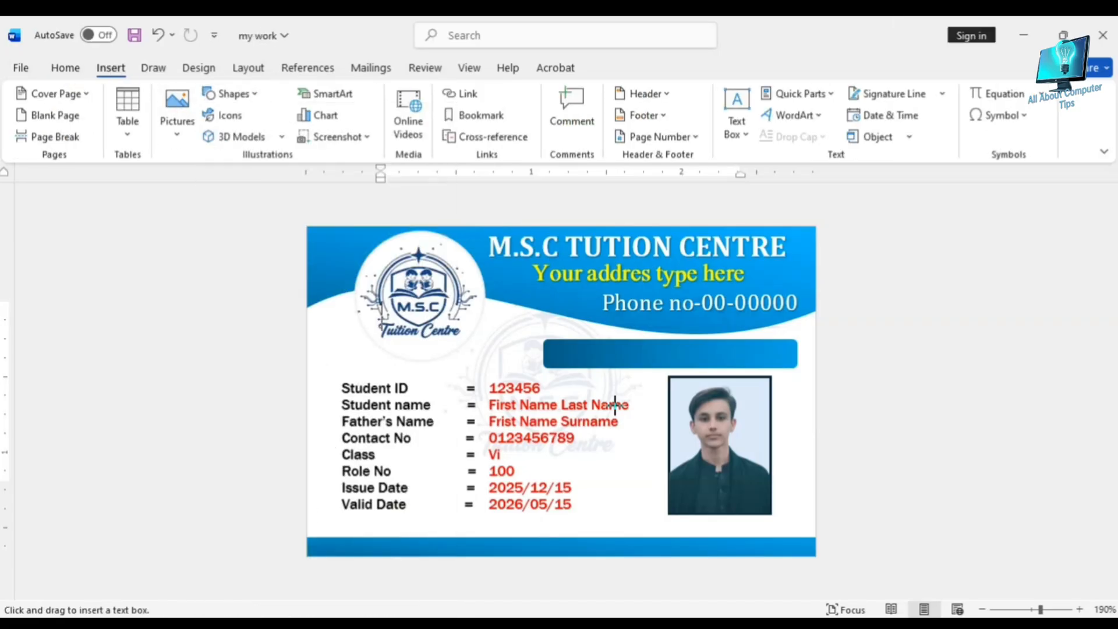
pyautogui.moveTo(636, 491); pyautogui.dragTo(779, 537)
pyautogui.moveTo(651, 493); pyautogui.dragTo(643, 484)
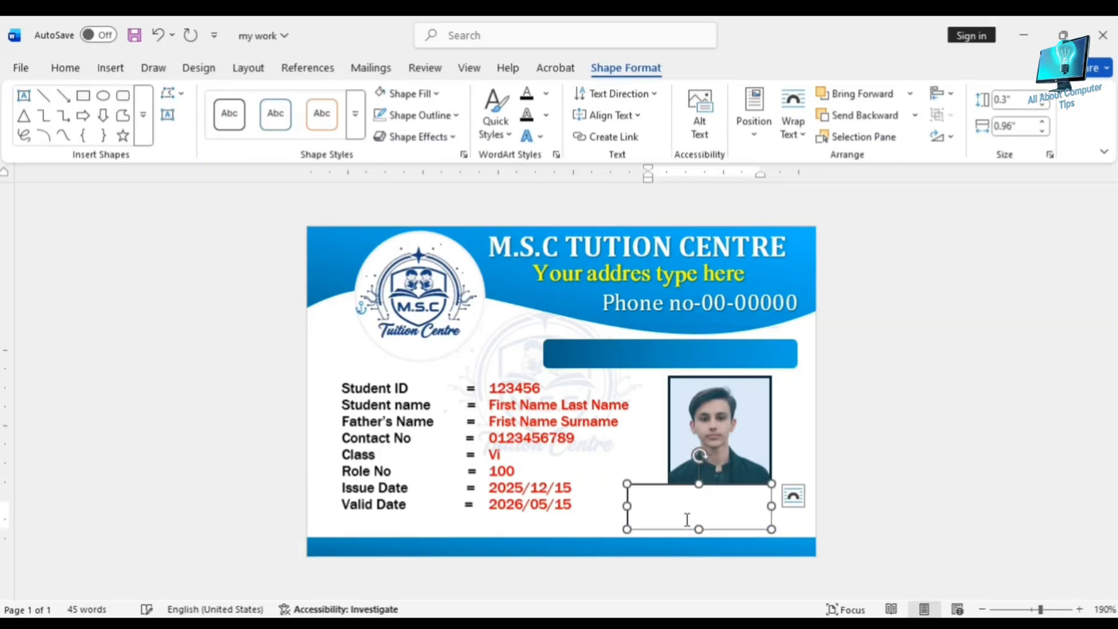
pyautogui.moveTo(772, 506); pyautogui.dragTo(790, 506)
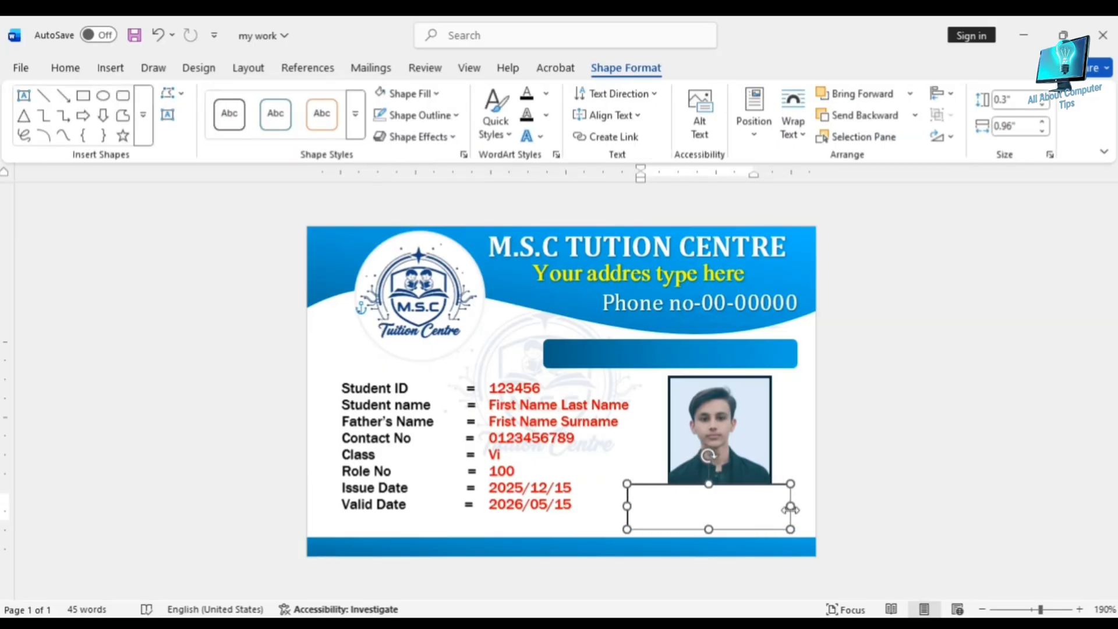
pyautogui.click(451, 115)
pyautogui.click(421, 399)
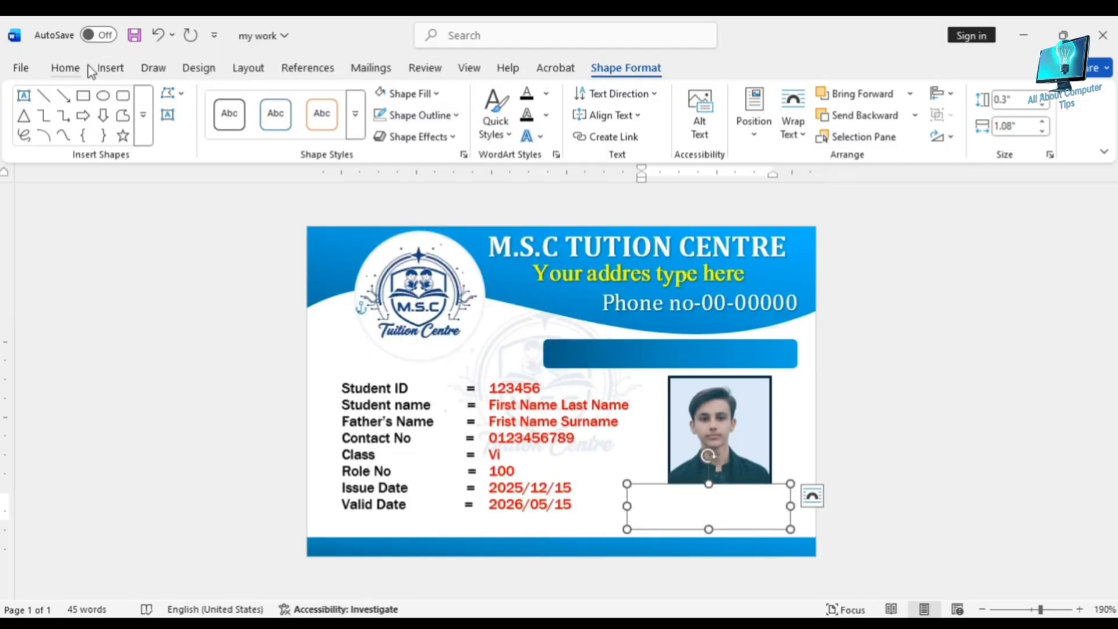
# Step: Draw a horizontal signature line about 0.77 inches long inside the text box below the portrait
pyautogui.click(110, 68)
pyautogui.click(227, 95)
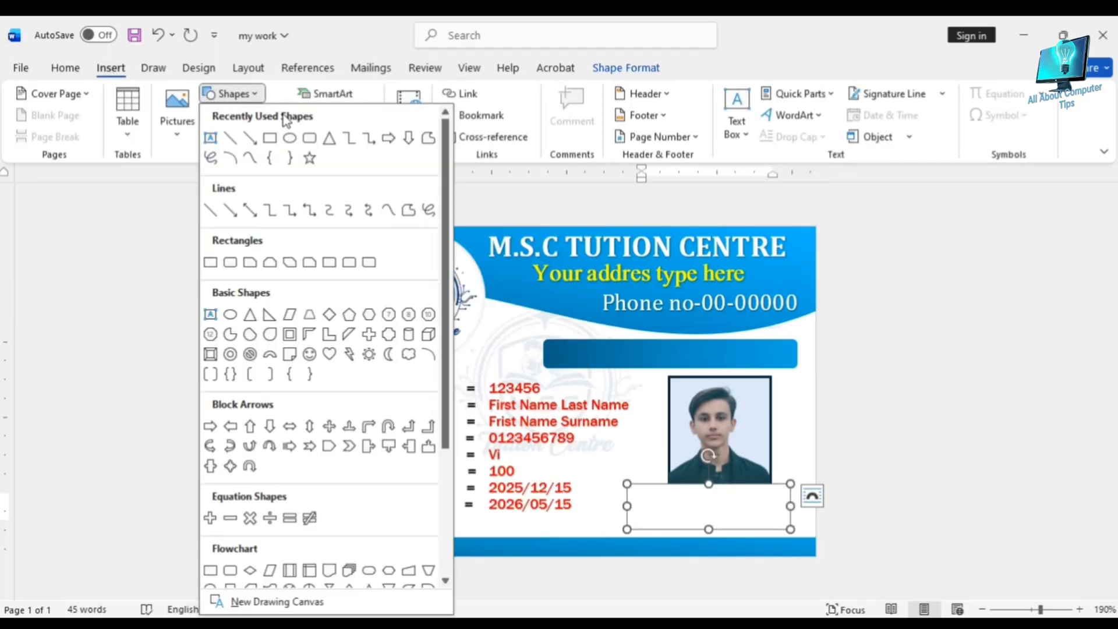
pyautogui.click(230, 138)
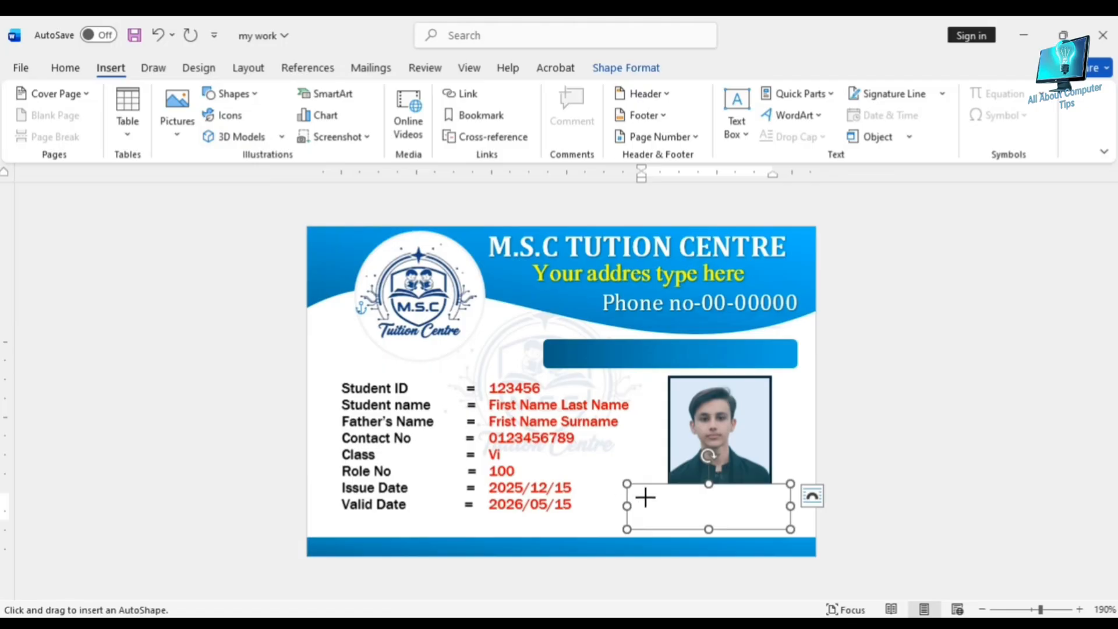
pyautogui.moveTo(646, 497); pyautogui.dragTo(764, 497)
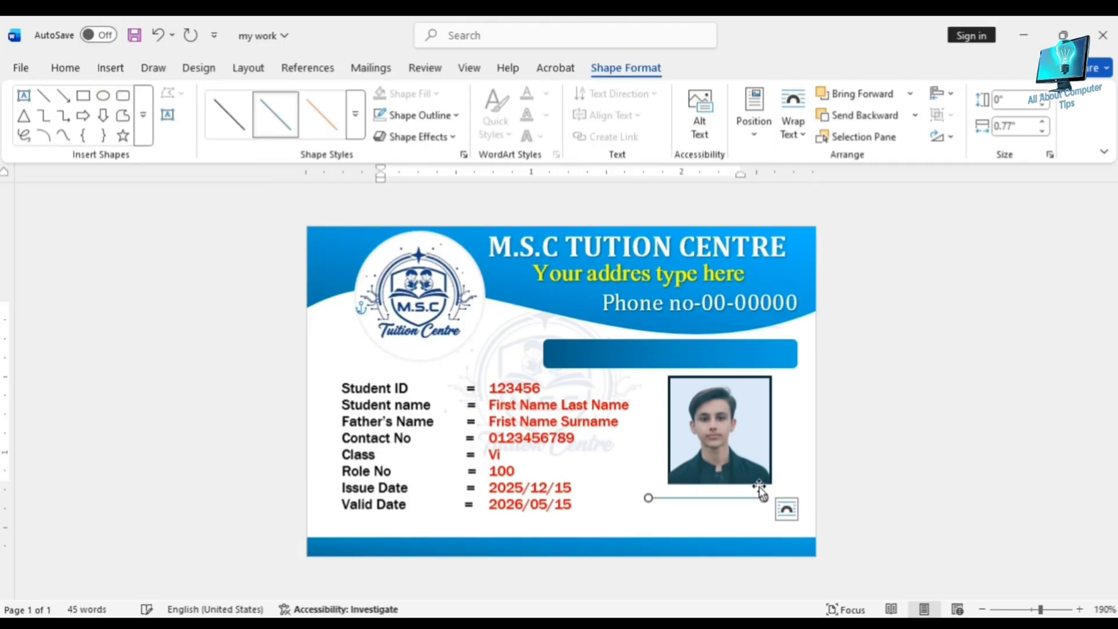
pyautogui.click(227, 123)
# Step: Apply the No Spacing style to the text box below the portrait and reduce its font size to 4
pyautogui.click(656, 516)
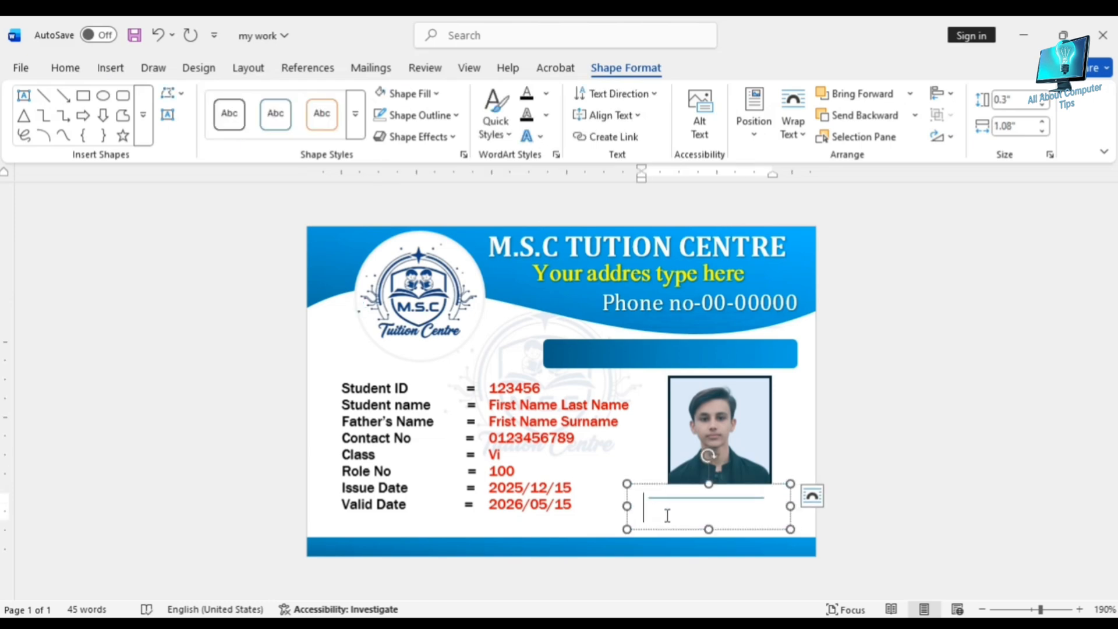
pyautogui.click(66, 68)
pyautogui.click(647, 115)
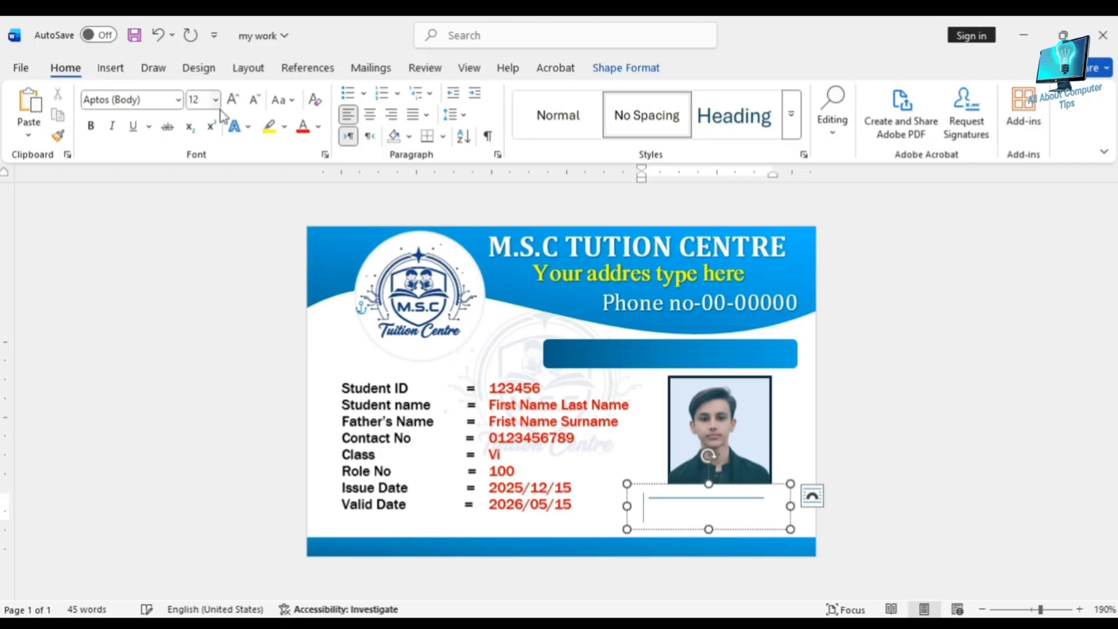
pyautogui.click(256, 102)
pyautogui.click(257, 101)
pyautogui.click(256, 101)
pyautogui.click(256, 101)
pyautogui.click(256, 102)
pyautogui.click(257, 102)
pyautogui.click(256, 102)
pyautogui.click(257, 101)
pyautogui.click(256, 101)
pyautogui.click(256, 102)
pyautogui.click(235, 103)
# Step: Enter "Signature Here" as a centered caption in the small text box and move the box lower under the portrait
pyautogui.write('sa')
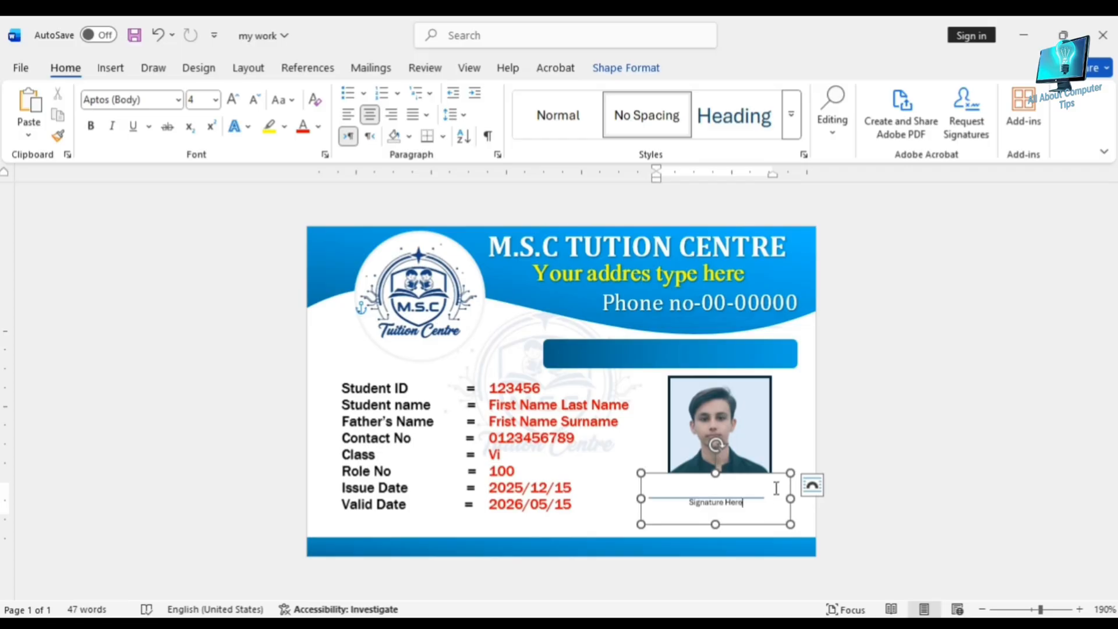
pyautogui.moveTo(766, 473); pyautogui.dragTo(771, 497)
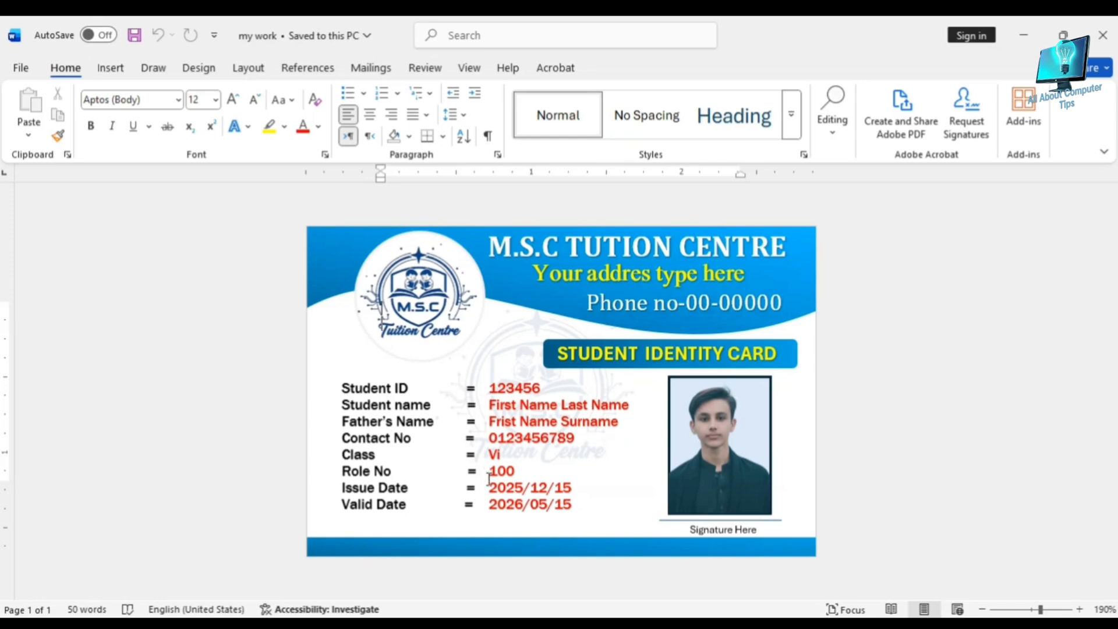
pyautogui.keyDown('ctrl'); pyautogui.scroll(-5, 489, 479); pyautogui.keyUp('ctrl')
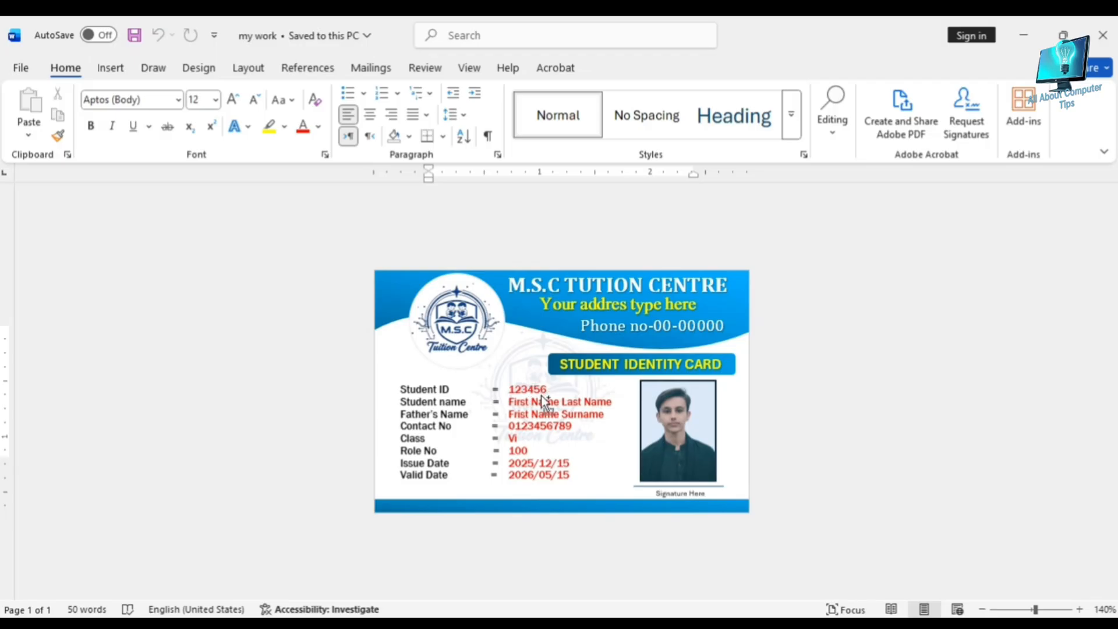
pyautogui.scroll(3, 541, 397)
pyautogui.scroll(1, 540, 396)
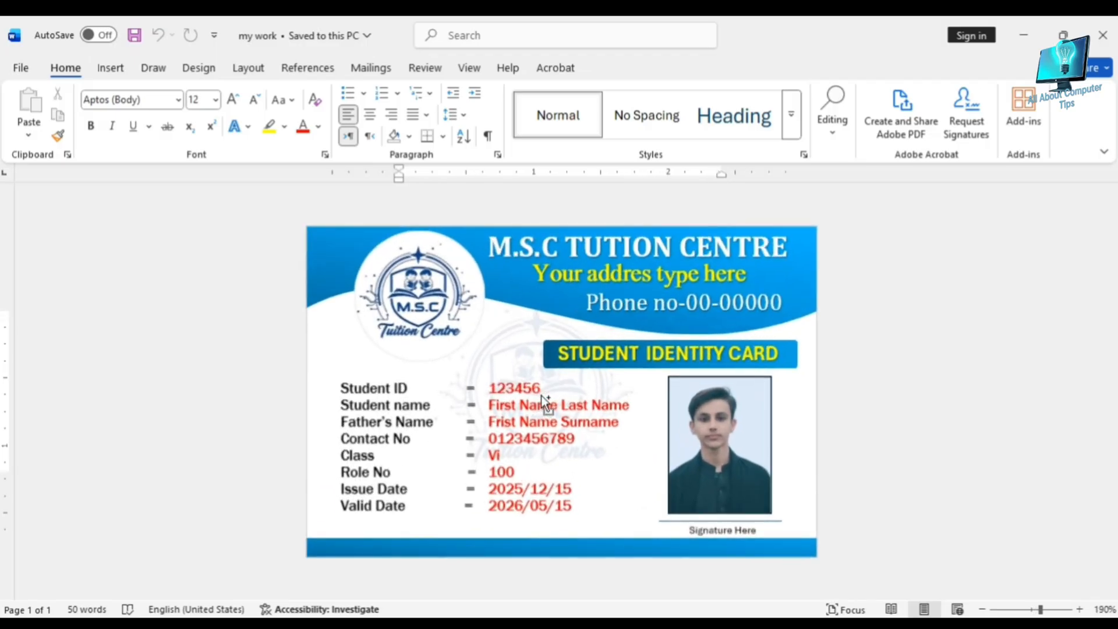